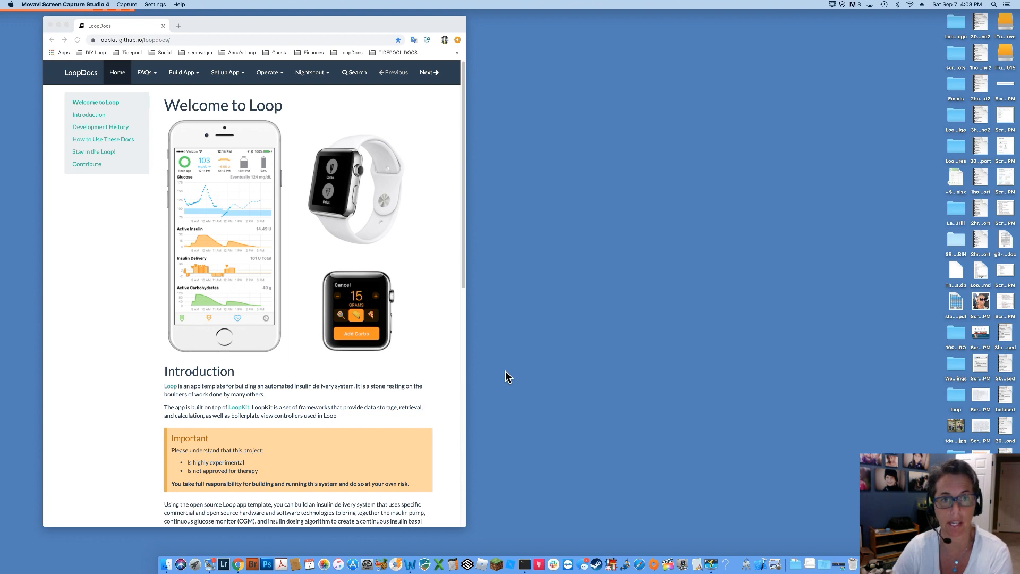
# Dismiss the browser's saved-logins list and shift the browser window slightly left.
pyautogui.click(428, 41)
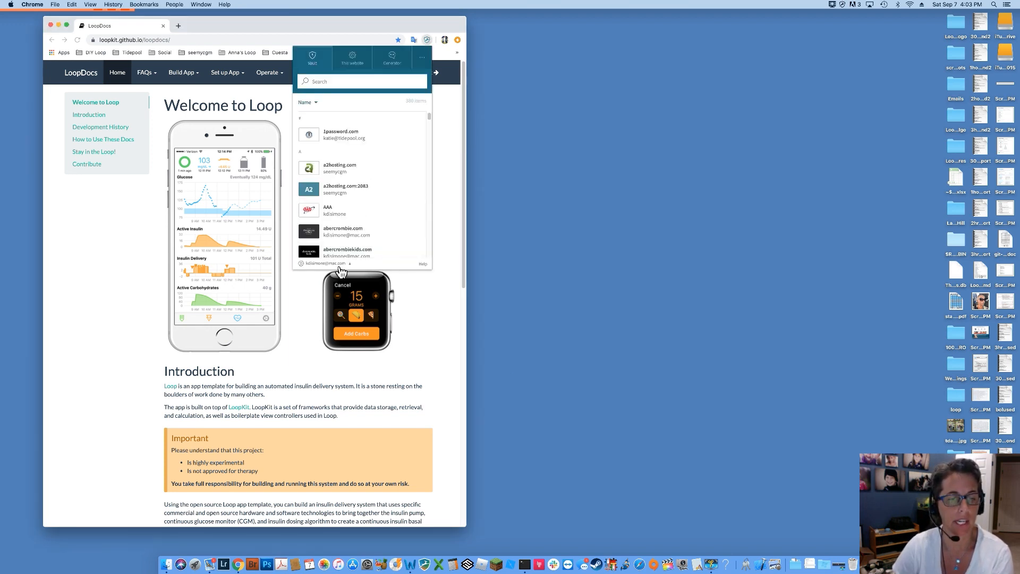
pyautogui.click(339, 265)
pyautogui.click(333, 254)
pyautogui.moveTo(427, 31); pyautogui.dragTo(396, 33)
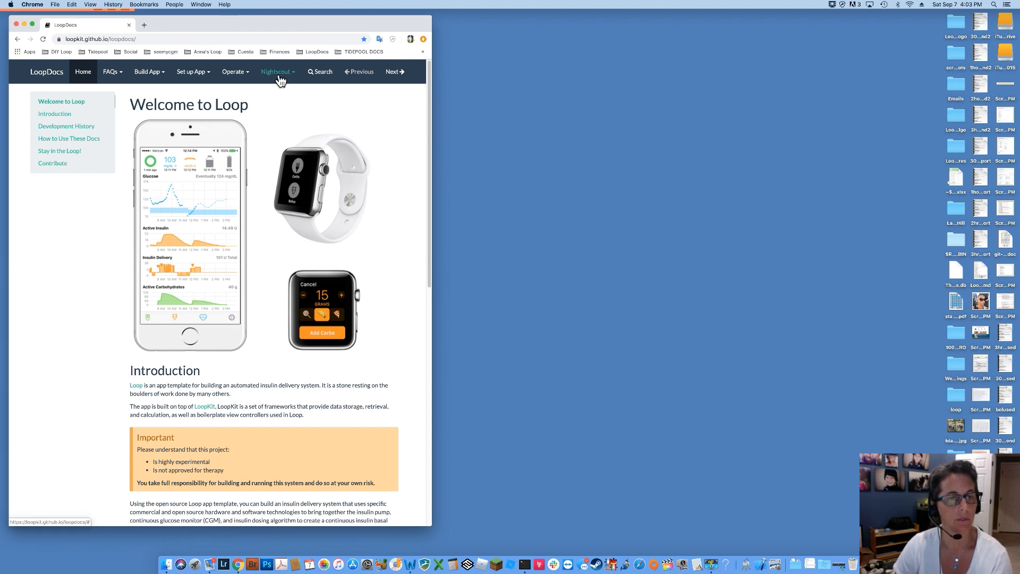
# Go to the Brand New NS guide and open Heroku's signup page in a new tab.
pyautogui.click(280, 80)
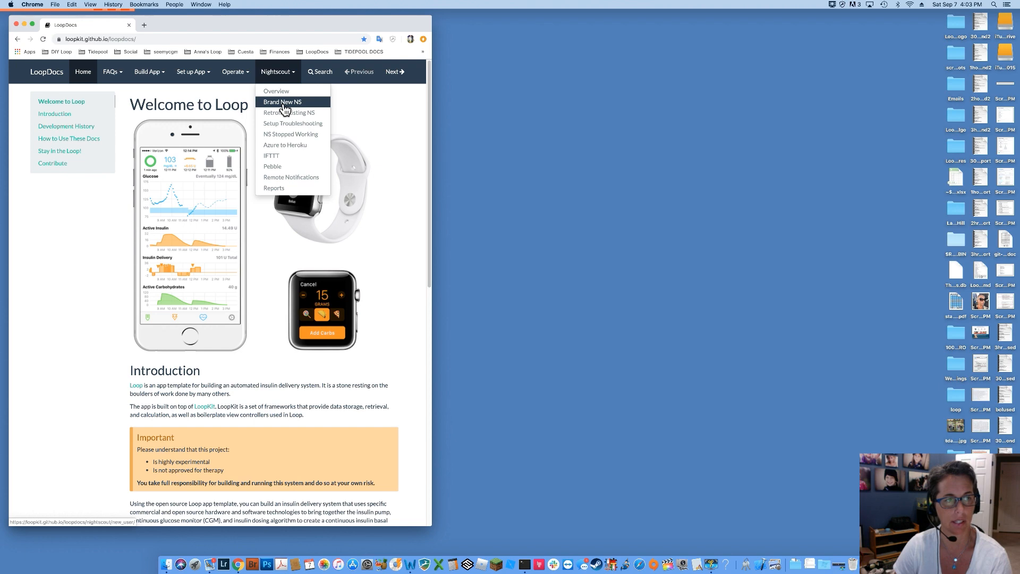
pyautogui.click(283, 106)
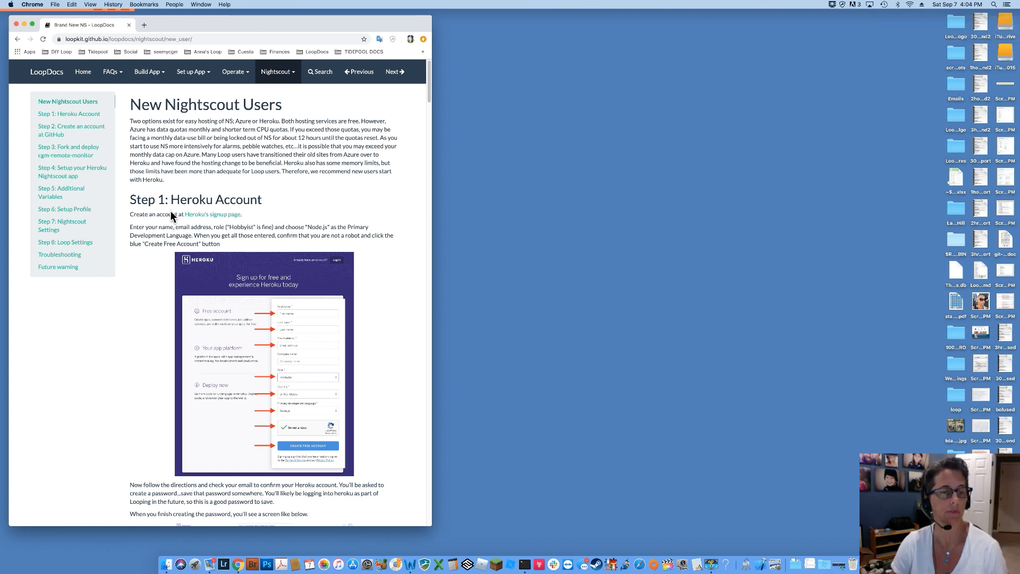
pyautogui.click(202, 217)
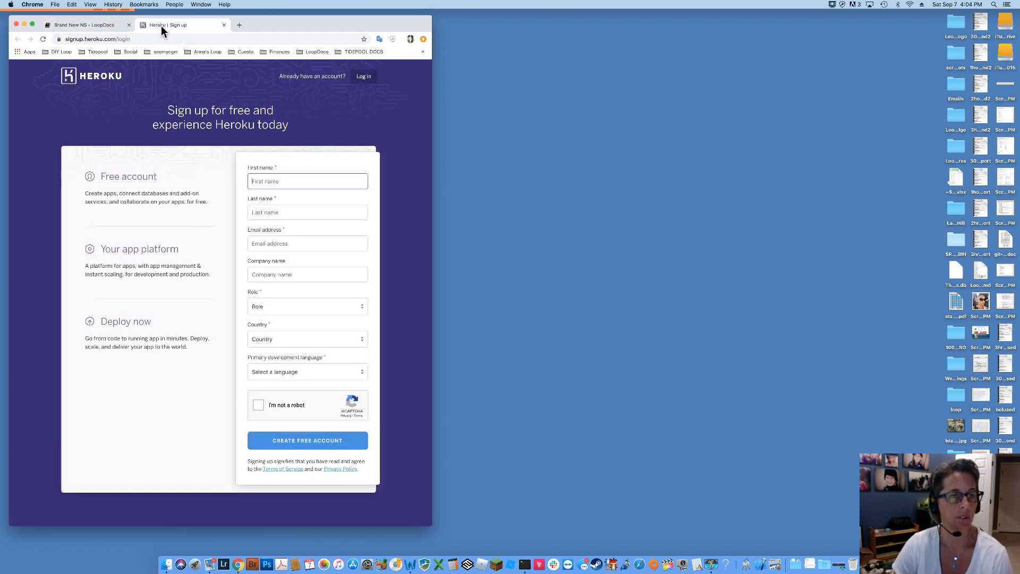
# Tile Heroku signup on the right half and LoopDocs on the left in Split View.
pyautogui.moveTo(161, 25); pyautogui.dragTo(628, 28)
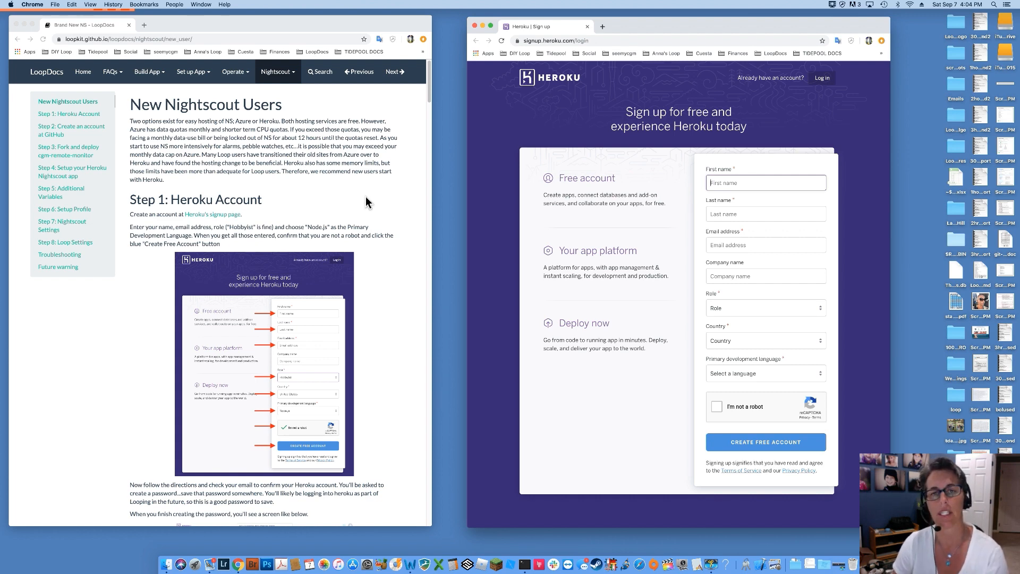
pyautogui.moveTo(492, 28); pyautogui.dragTo(718, 30)
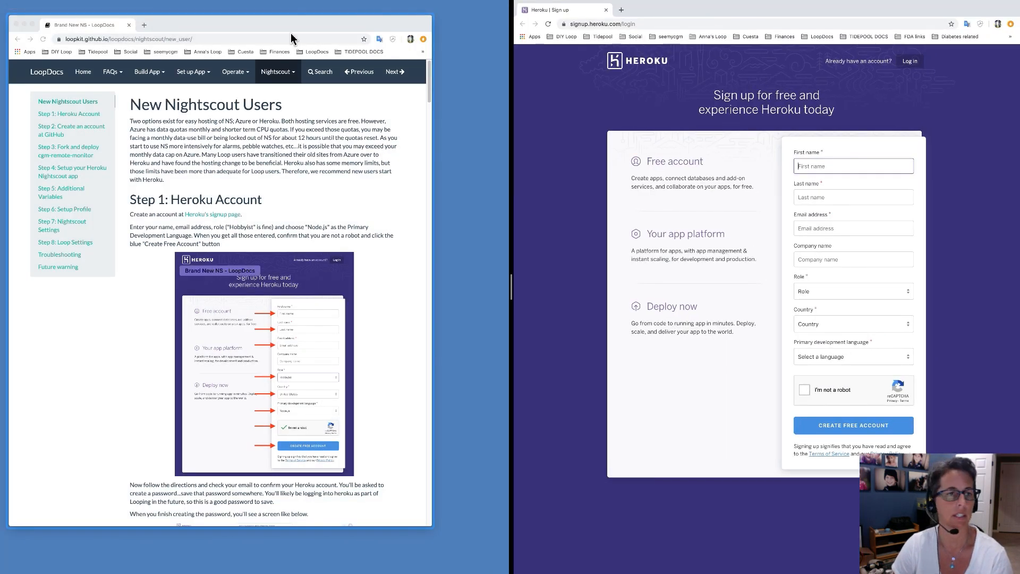
pyautogui.click(161, 26)
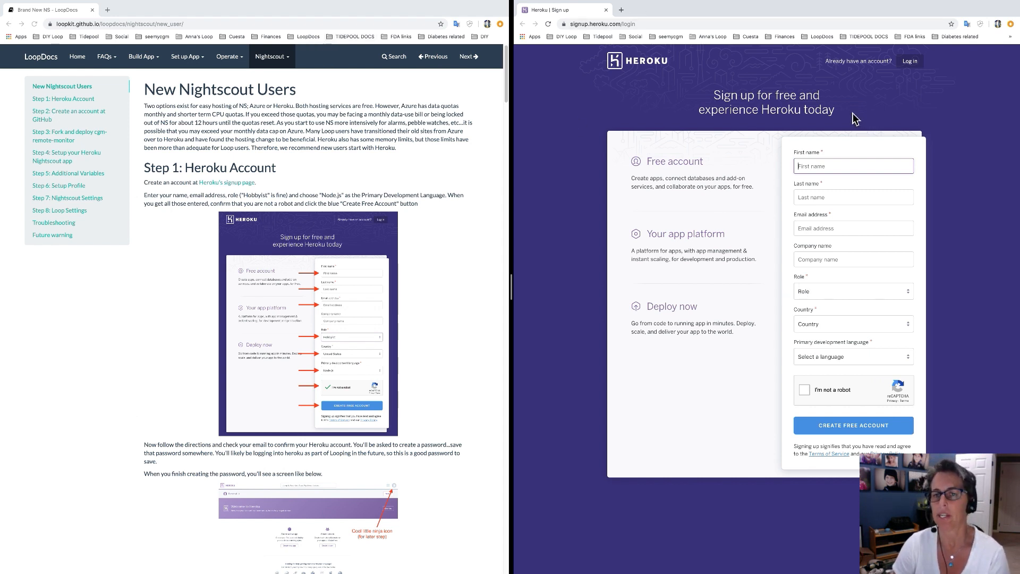
pyautogui.click(847, 169)
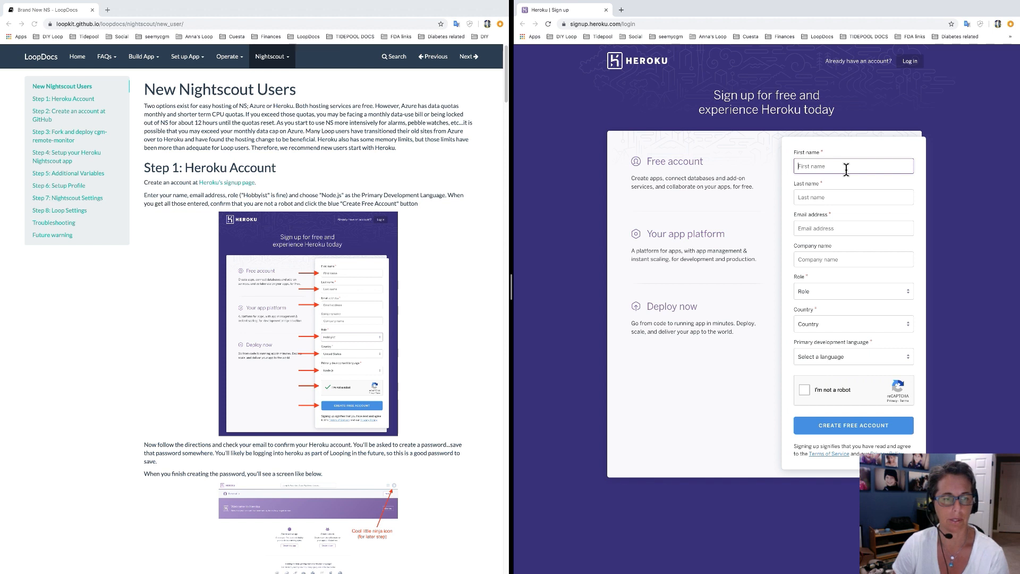
# Enter the user's first name, last name and e-mail address in the signup form.
pyautogui.press('Tab')
pyautogui.press('Tab')
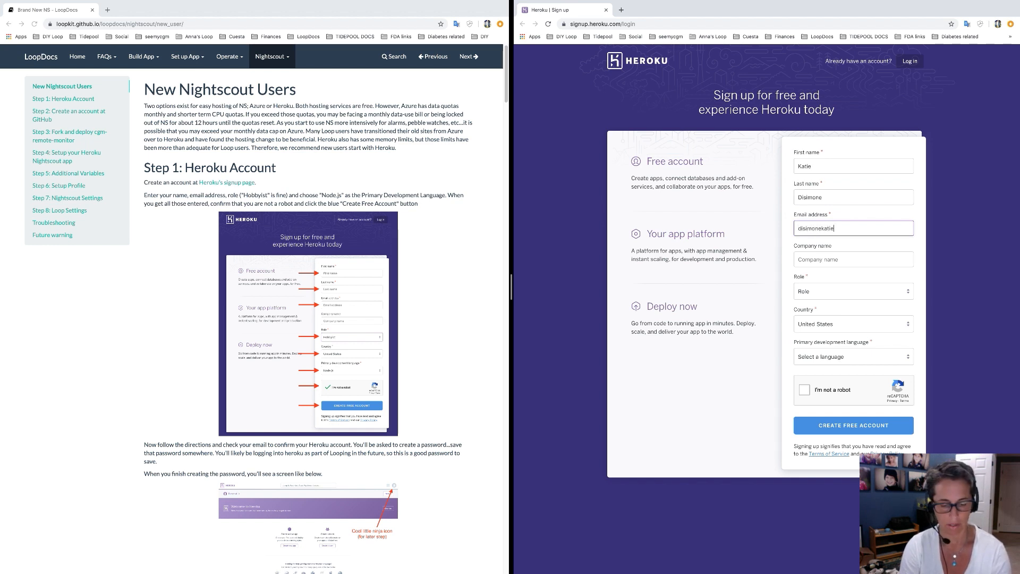
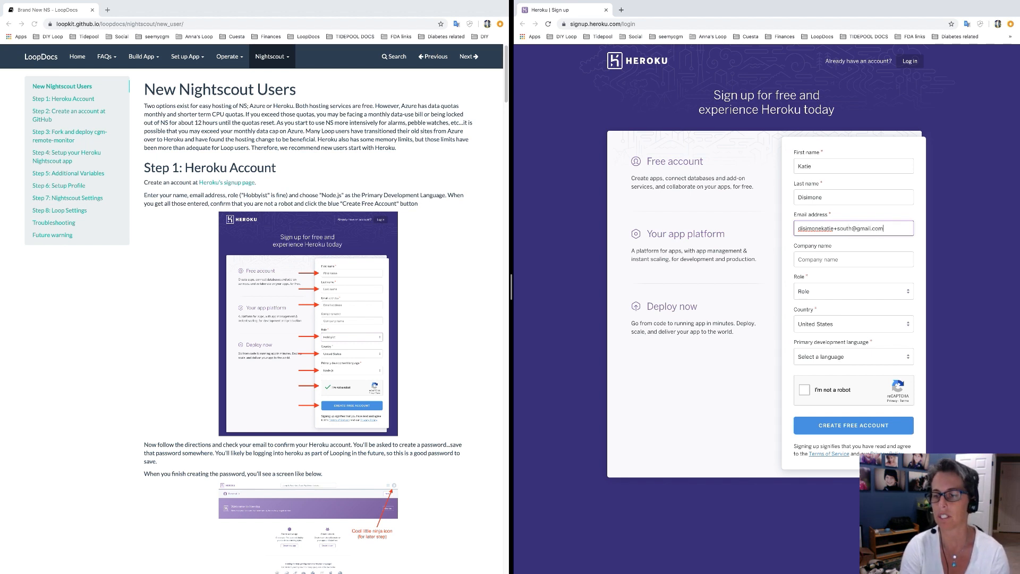
pyautogui.press('Tab')
pyautogui.press('Tab')
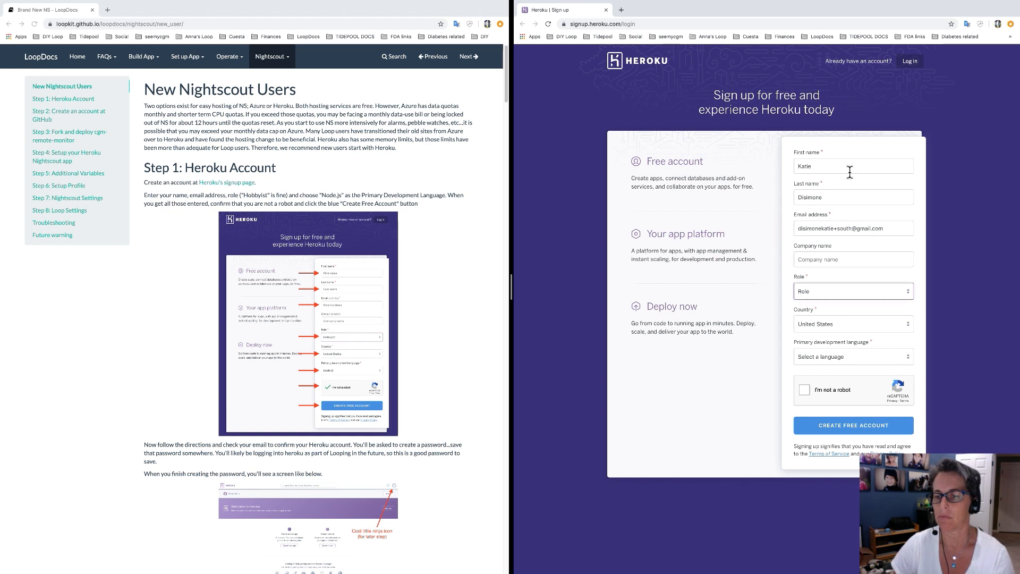
# Choose role Hobbyist and language Node.js, pass the robot check, and create the free account.
pyautogui.click(837, 291)
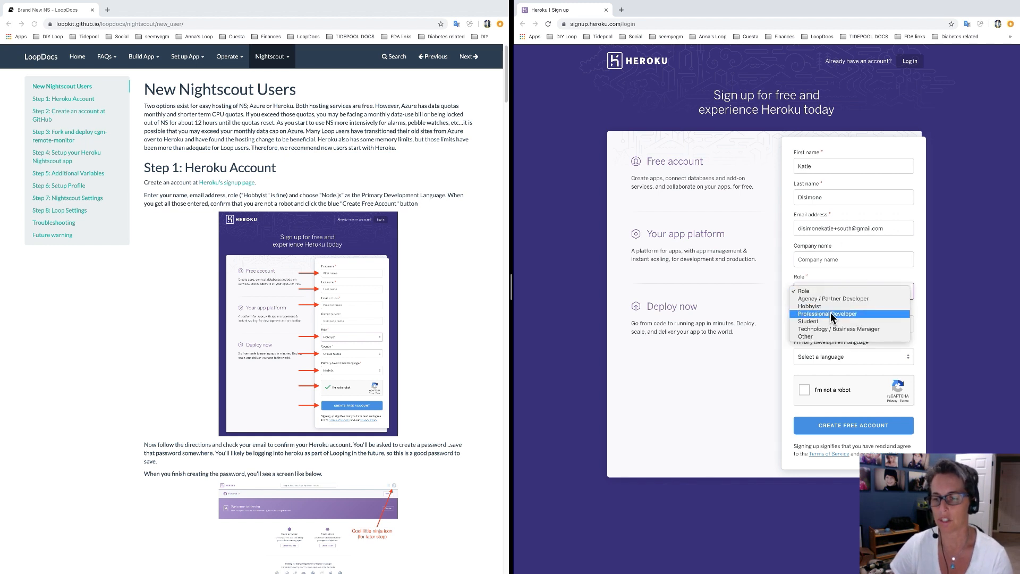
pyautogui.click(830, 310)
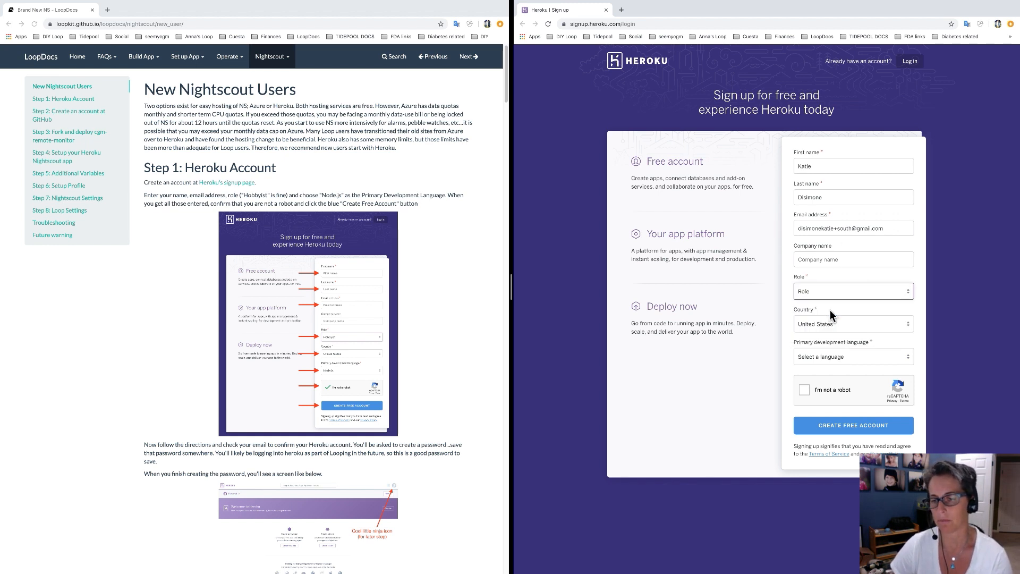
pyautogui.click(823, 294)
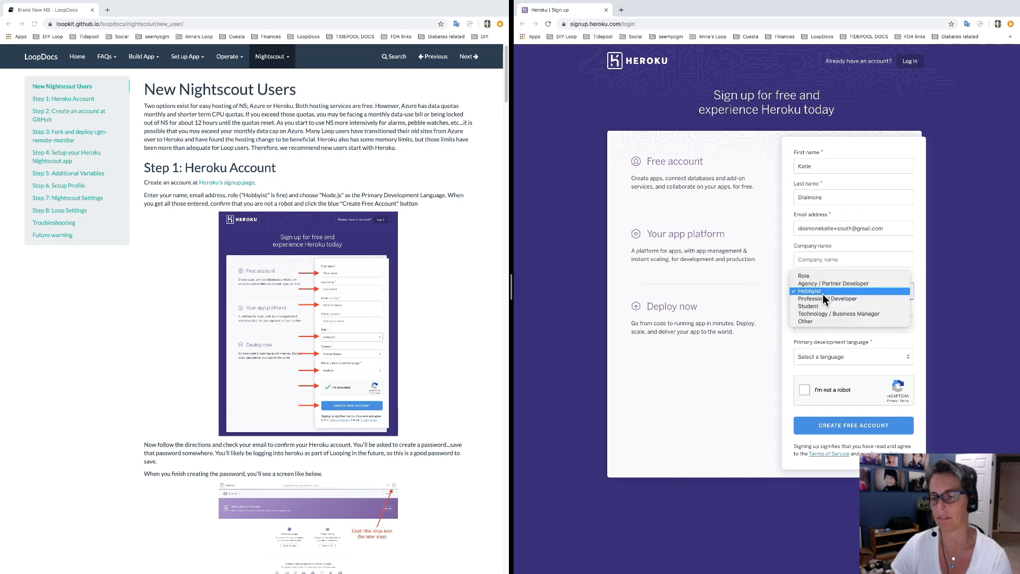
pyautogui.click(823, 294)
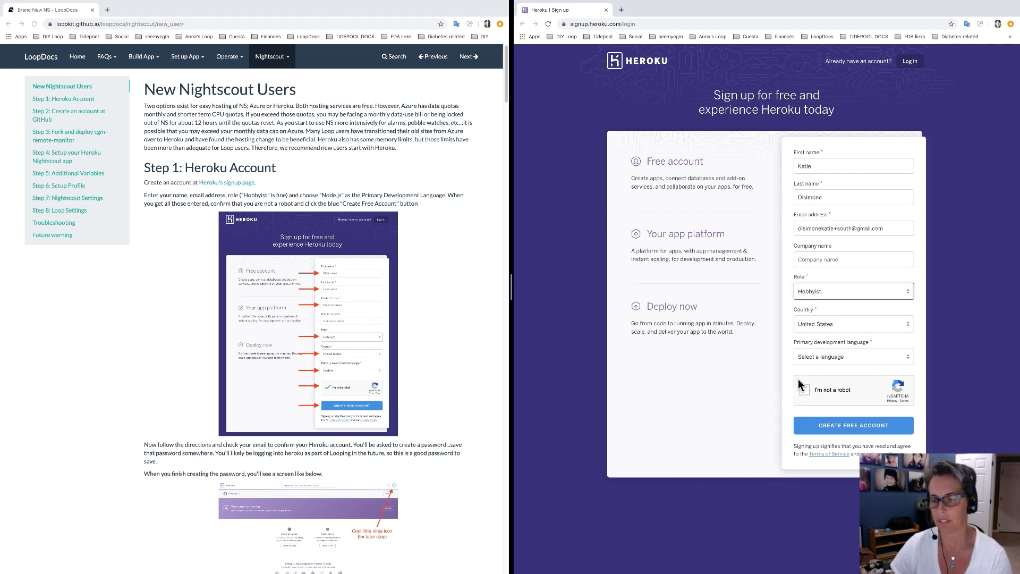
pyautogui.click(819, 359)
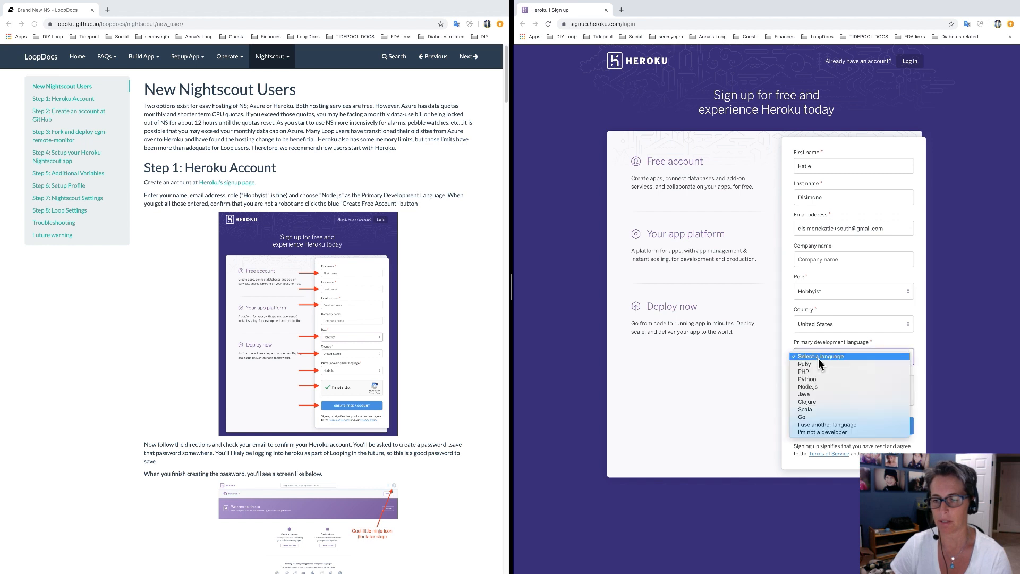
pyautogui.click(827, 388)
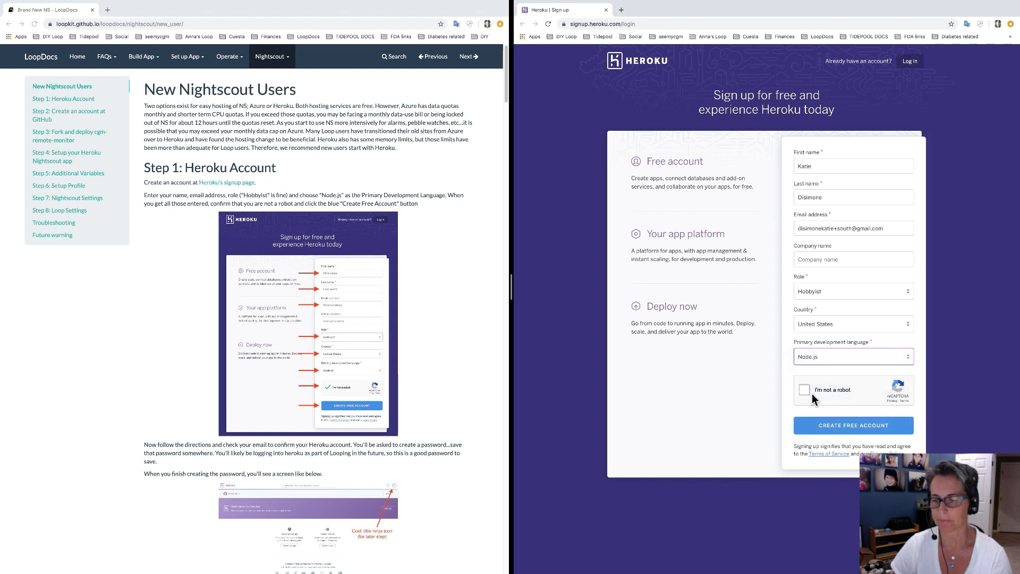
pyautogui.click(805, 391)
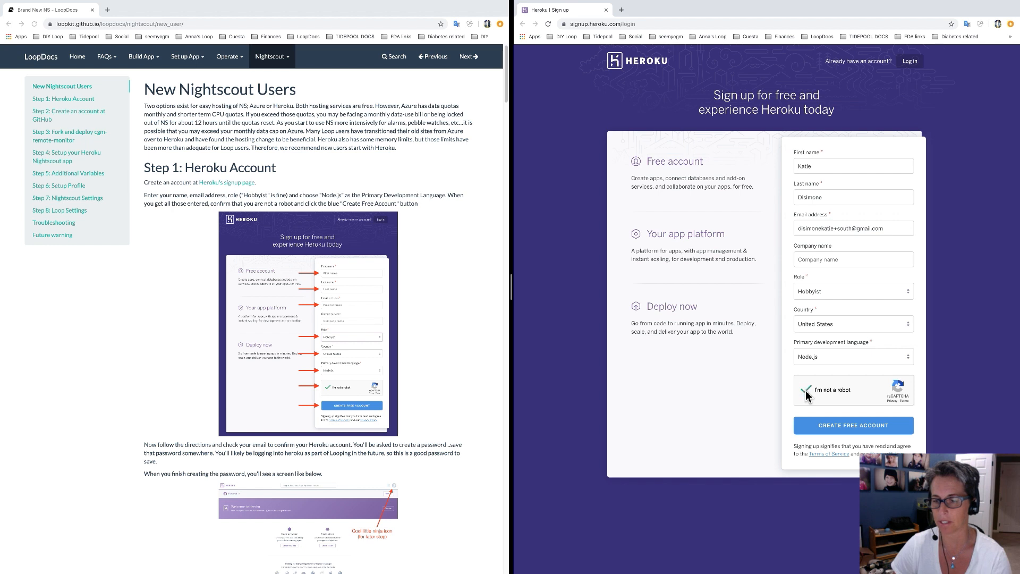
pyautogui.click(849, 427)
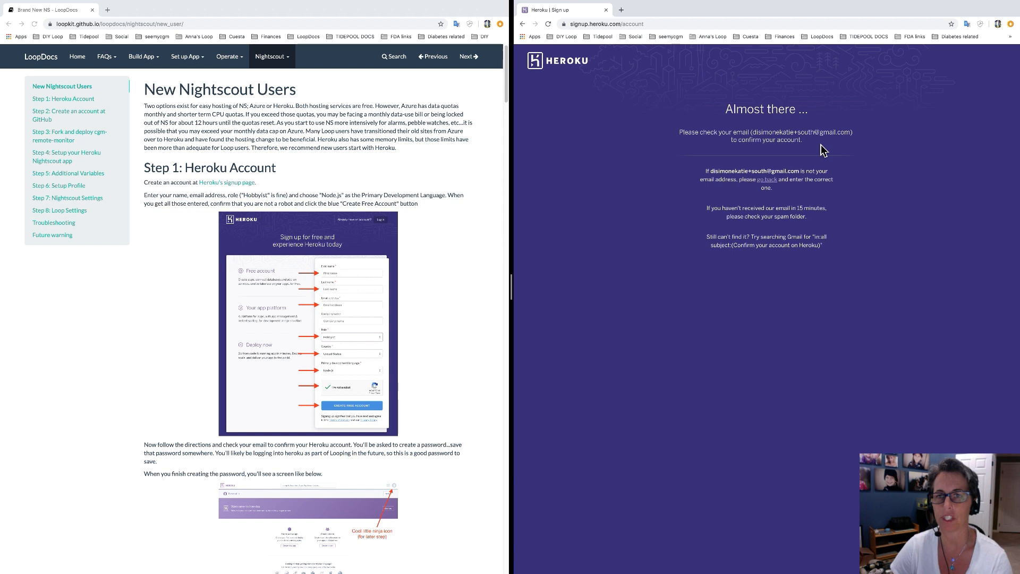
# Open Gmail in a new tab and follow the Confirm your account on Heroku activation link.
pyautogui.click(622, 10)
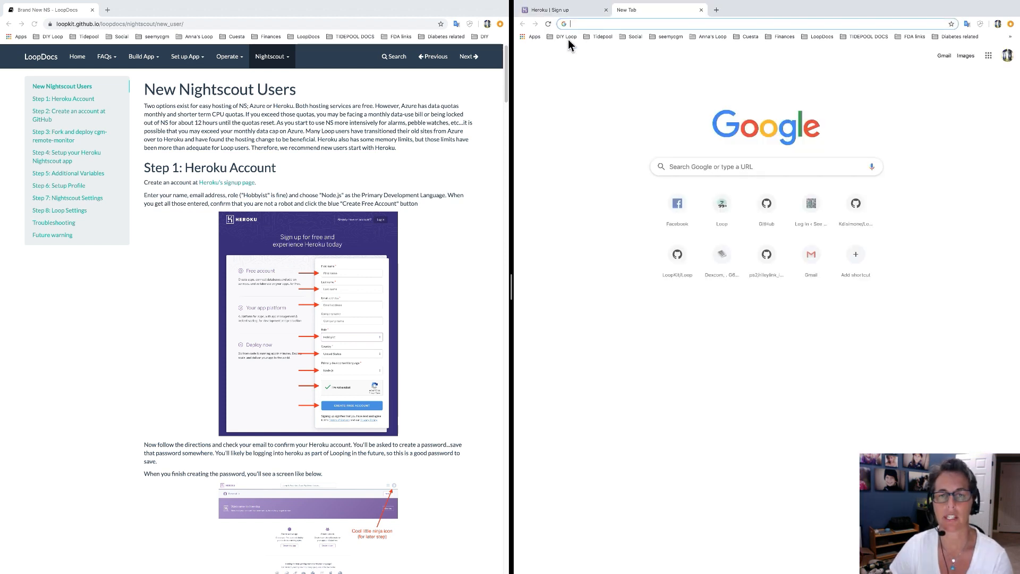
pyautogui.click(539, 39)
pyautogui.click(949, 202)
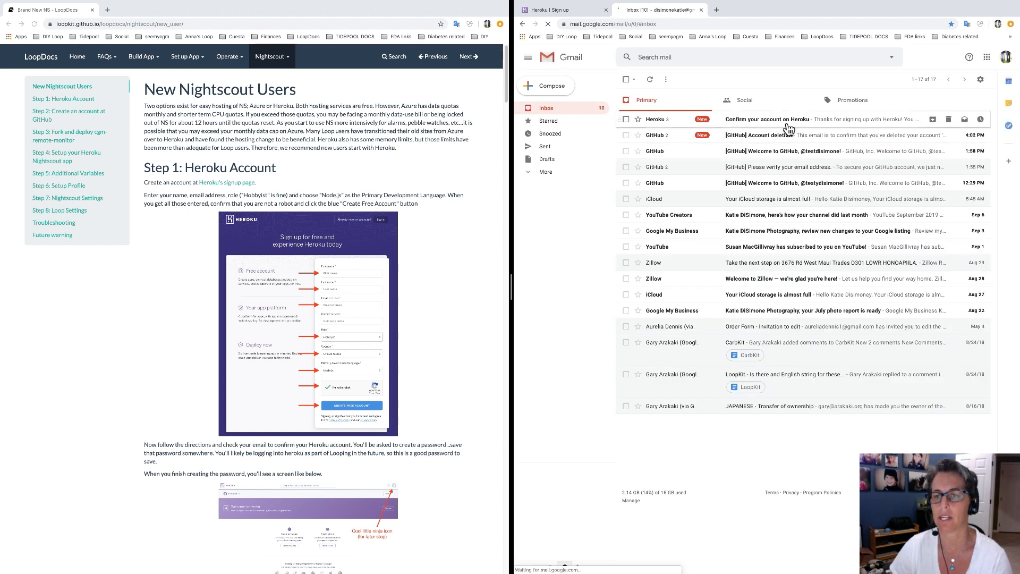
pyautogui.click(789, 129)
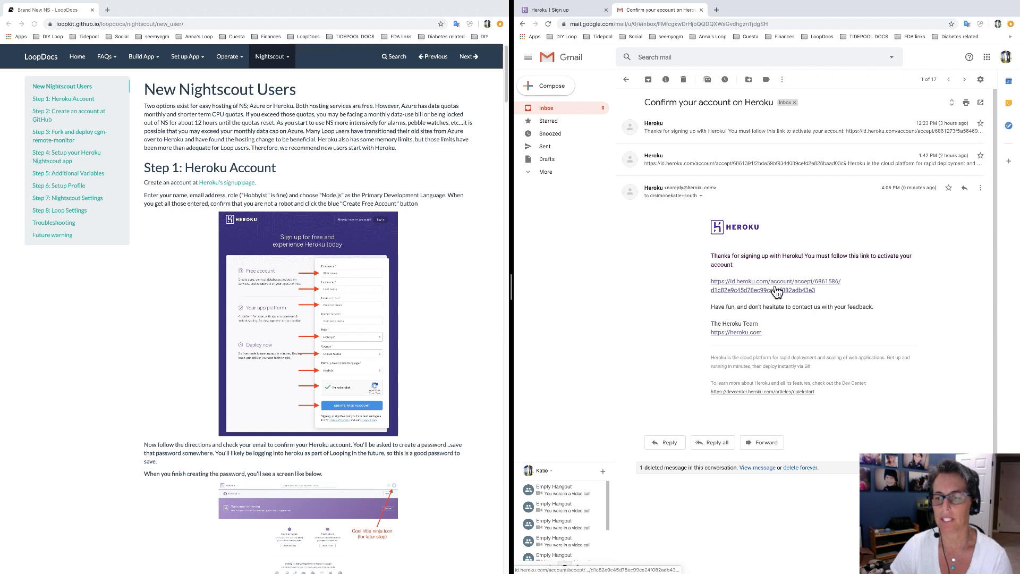
pyautogui.click(774, 289)
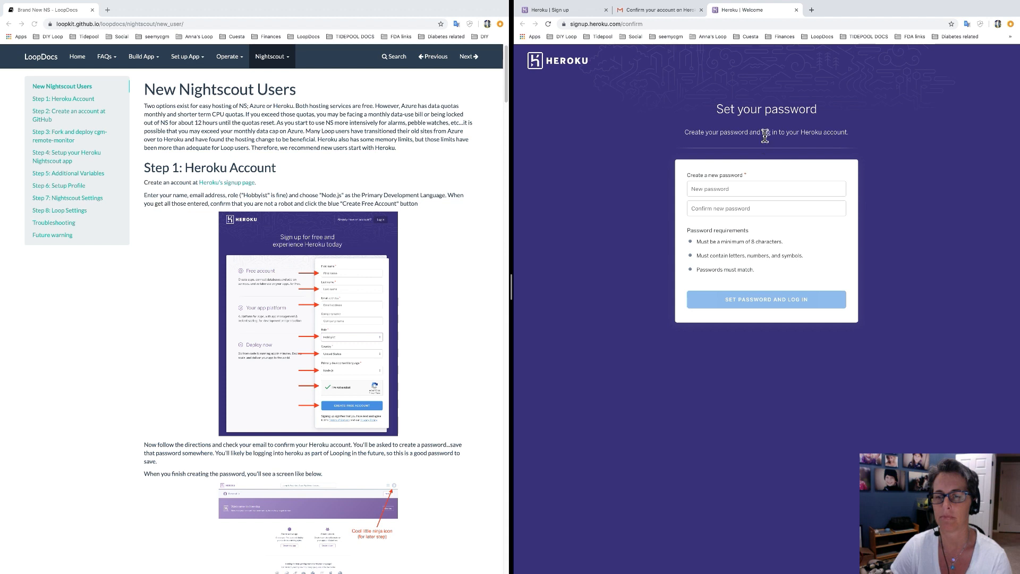
# Enter and confirm the new account password, then submit it to log in.
pyautogui.click(742, 190)
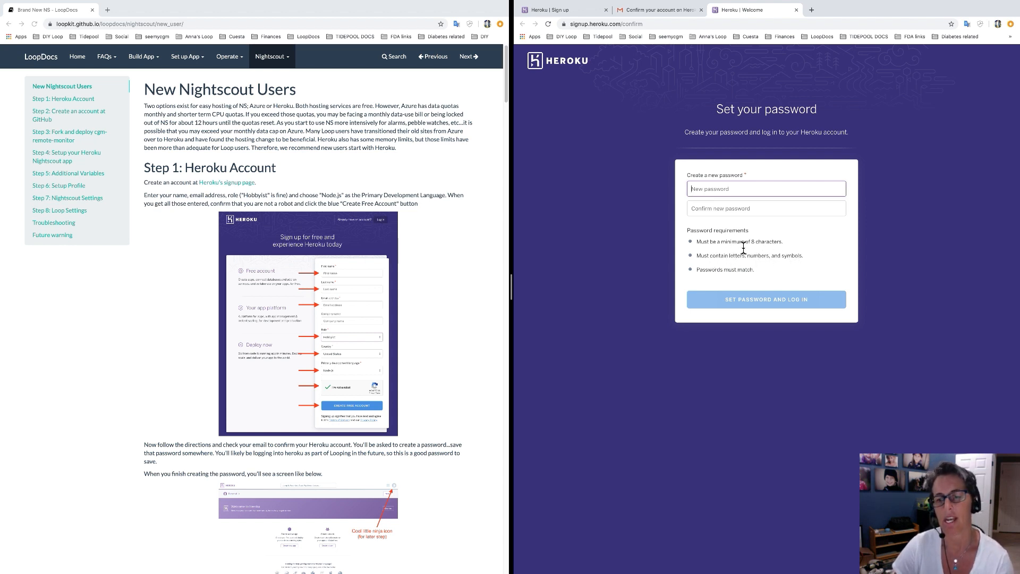
pyautogui.write('•')
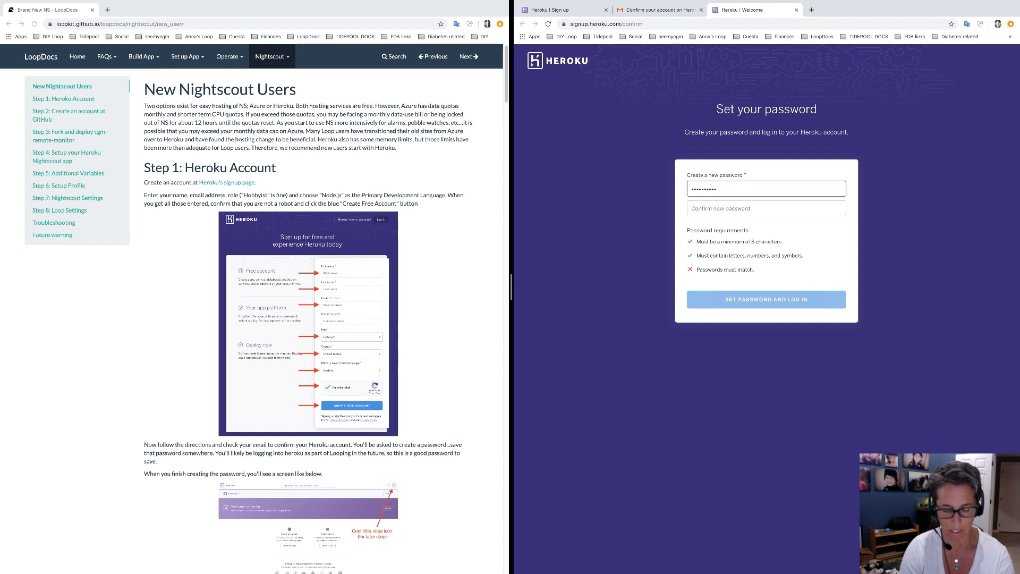
pyautogui.press('Tab')
pyautogui.write('•')
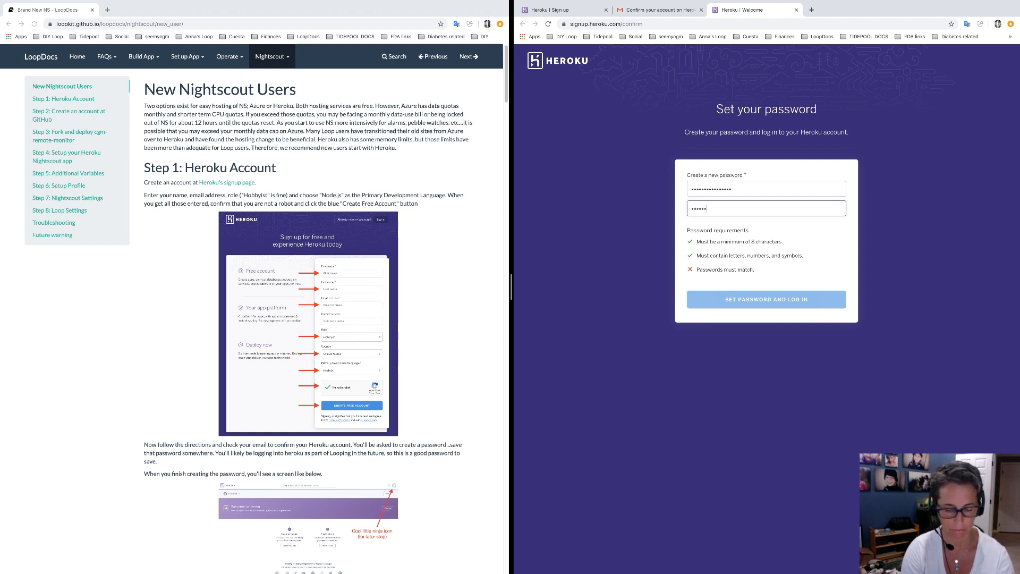
pyautogui.write('•••')
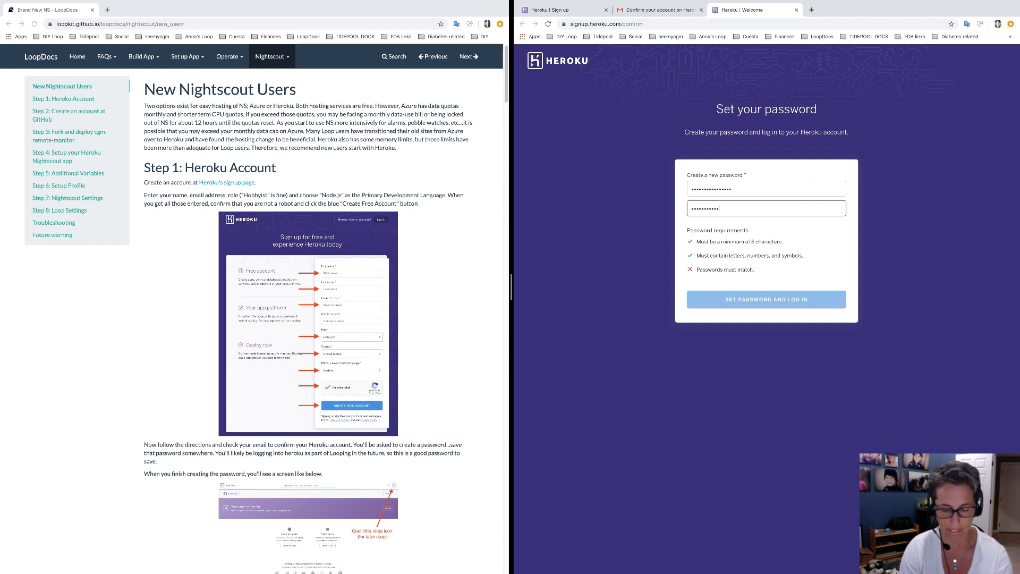
pyautogui.write('••')
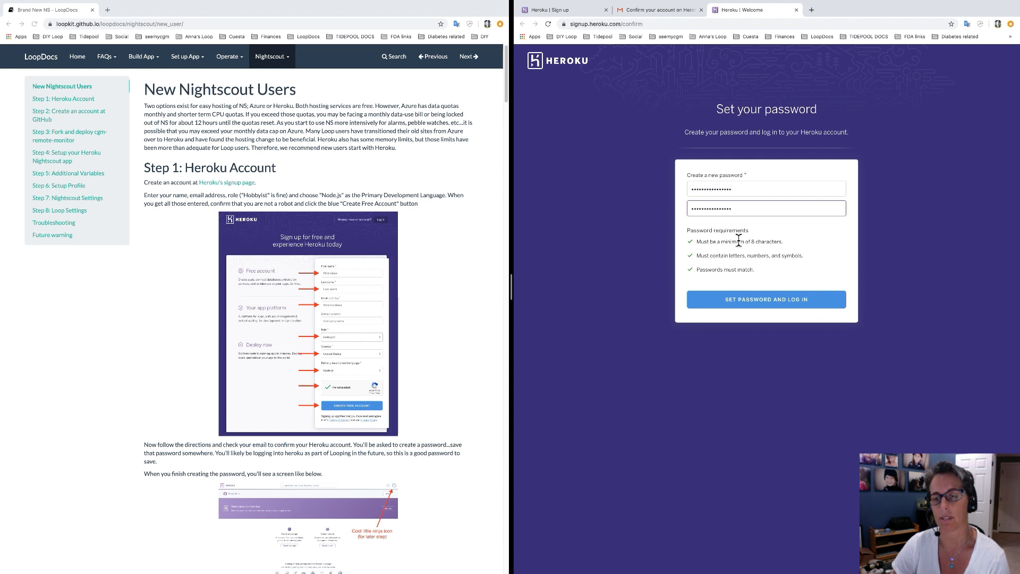
pyautogui.click(765, 307)
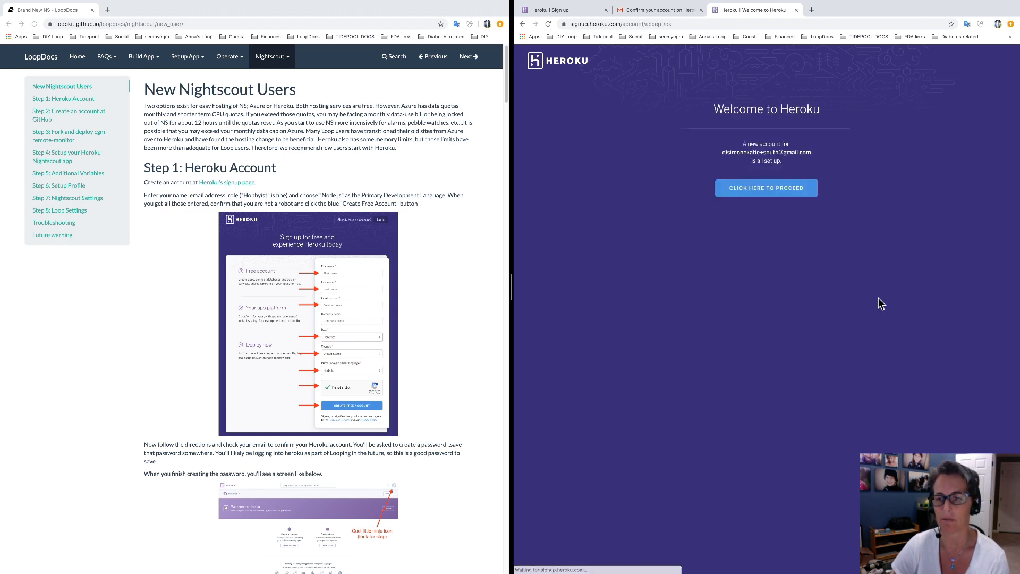
# Proceed from the welcome page to the Heroku dashboard and scroll the guide to the credit-card step.
pyautogui.click(758, 198)
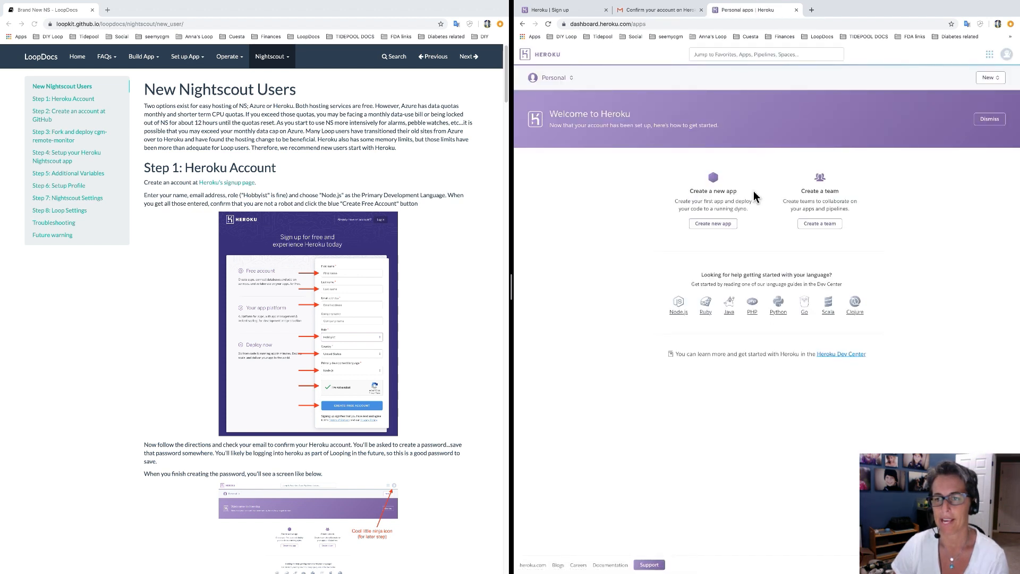
pyautogui.scroll(-1, 432, 408)
pyautogui.scroll(-5, 431, 408)
pyautogui.scroll(-1, 417, 437)
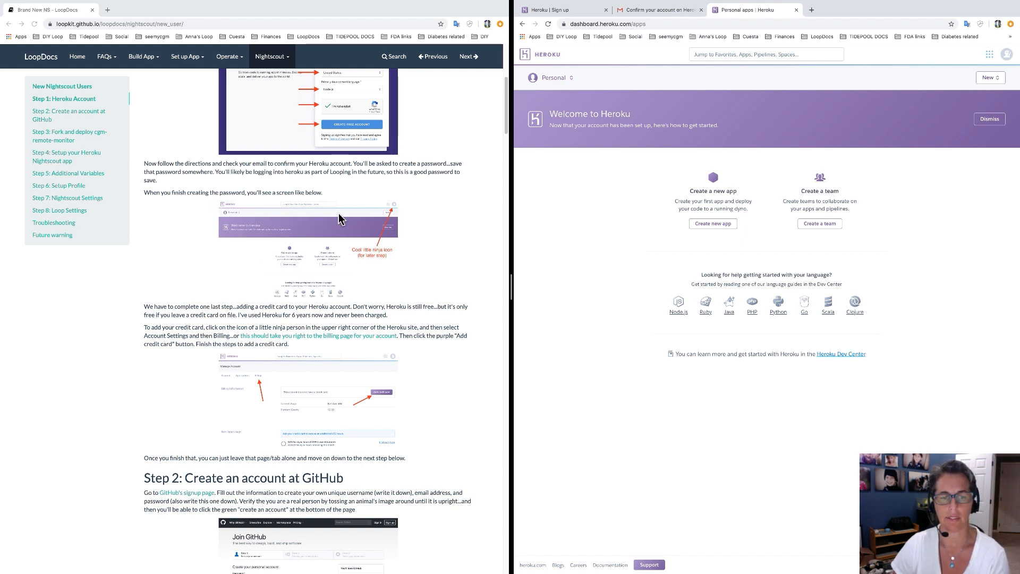
pyautogui.scroll(-2, 439, 326)
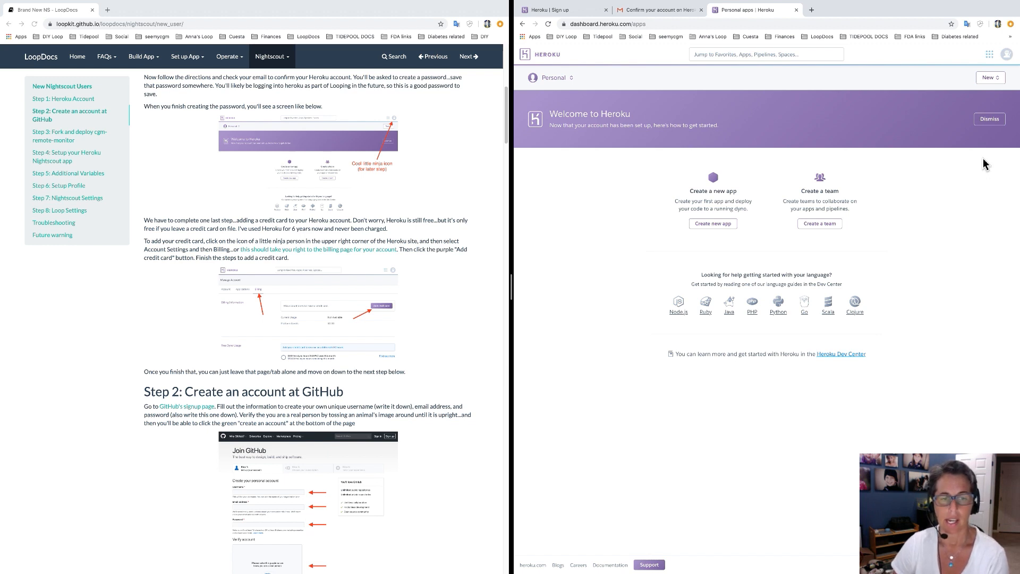
# Go to Account settings > Billing and add a Visa credit card to the account.
pyautogui.click(1008, 57)
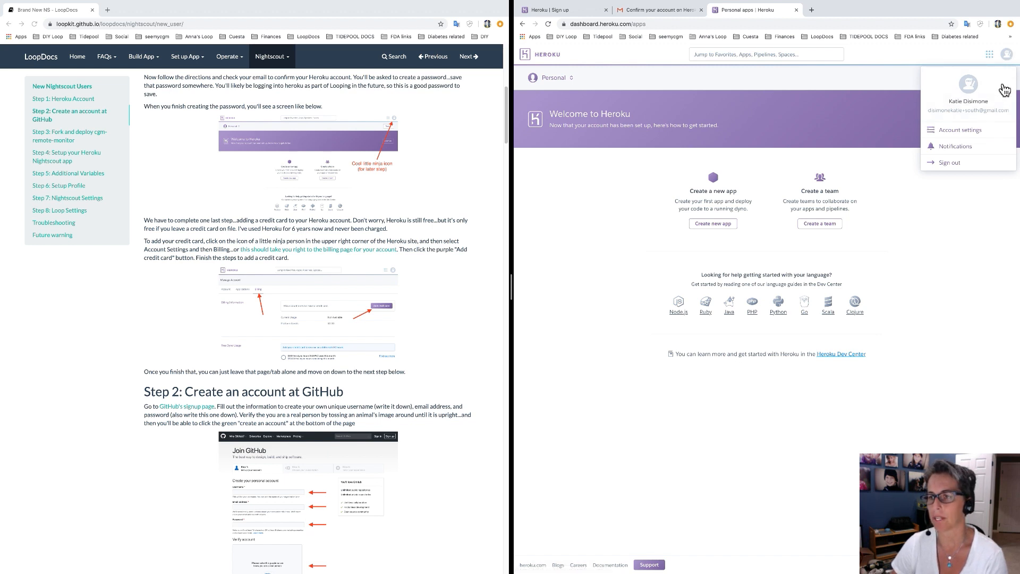
pyautogui.click(966, 133)
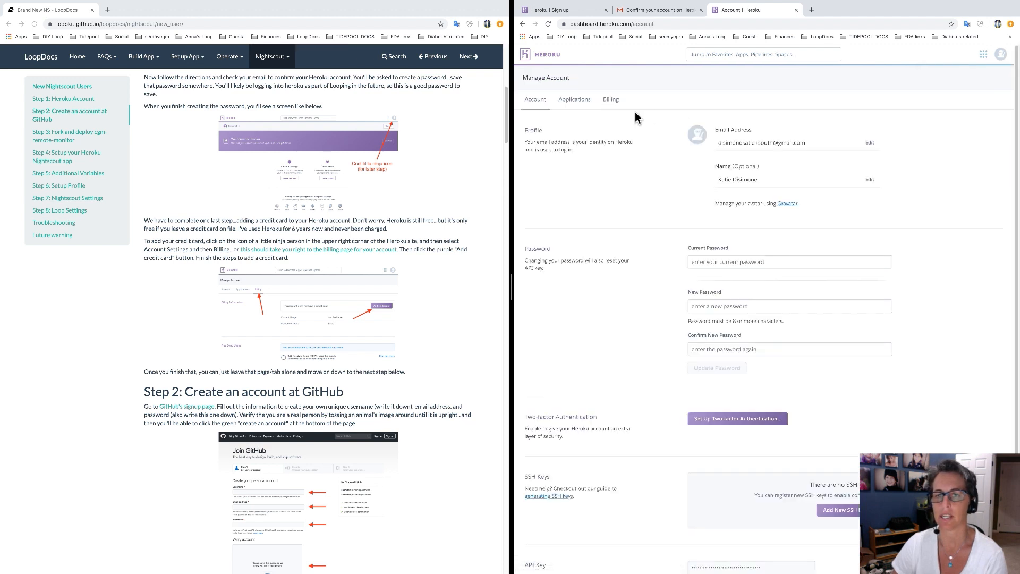
pyautogui.click(617, 104)
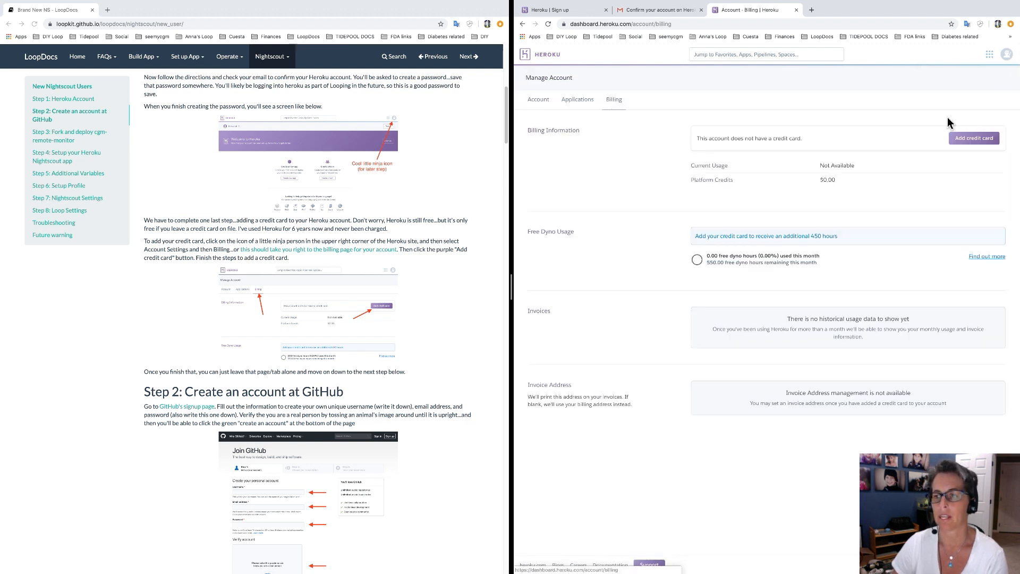
pyautogui.click(979, 138)
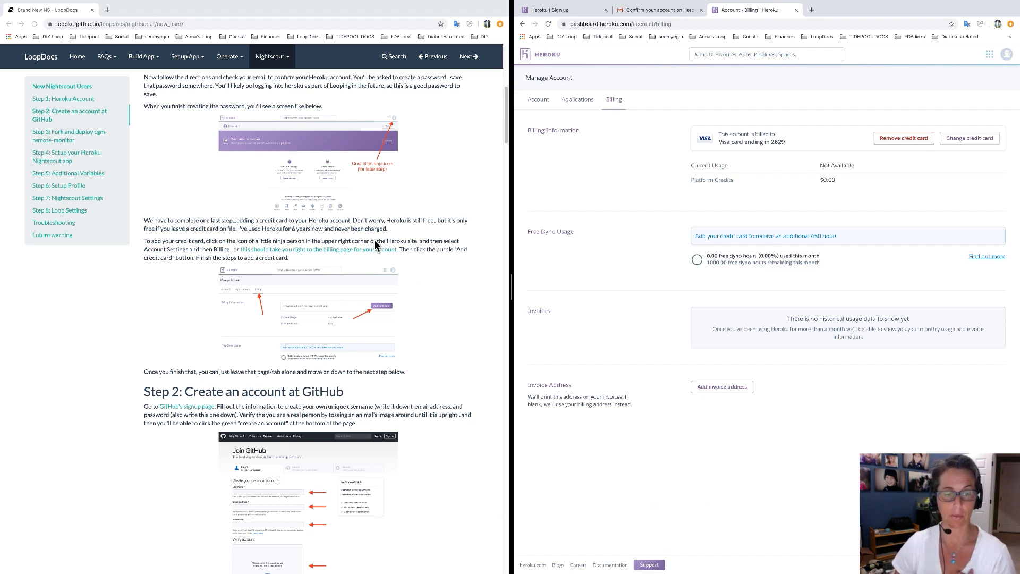
# Open GitHub's signup page from the LoopDocs guide and move it into the right-hand window.
pyautogui.scroll(-3, 437, 379)
pyautogui.scroll(-4, 437, 379)
pyautogui.scroll(1, 437, 378)
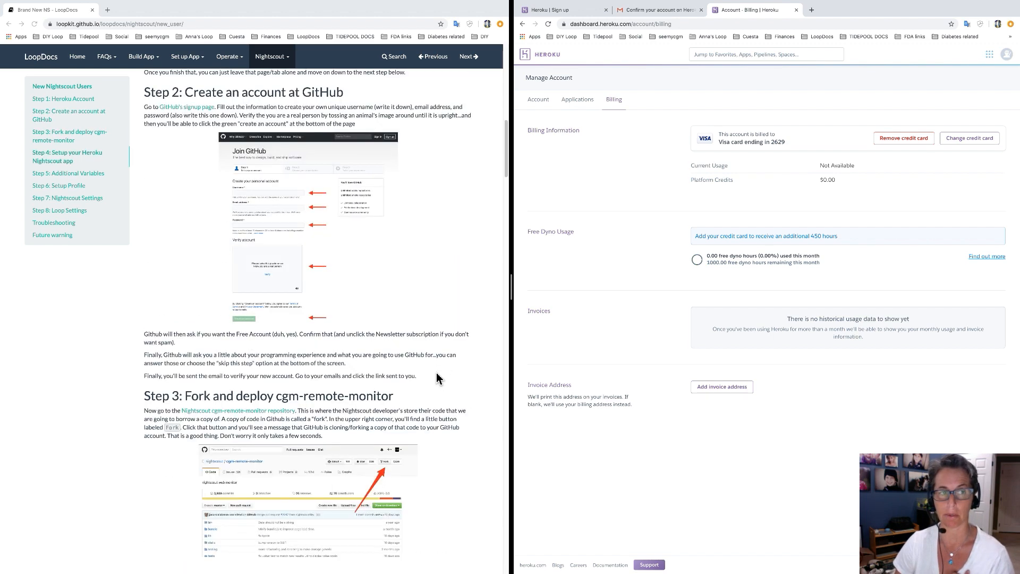
pyautogui.click(187, 111)
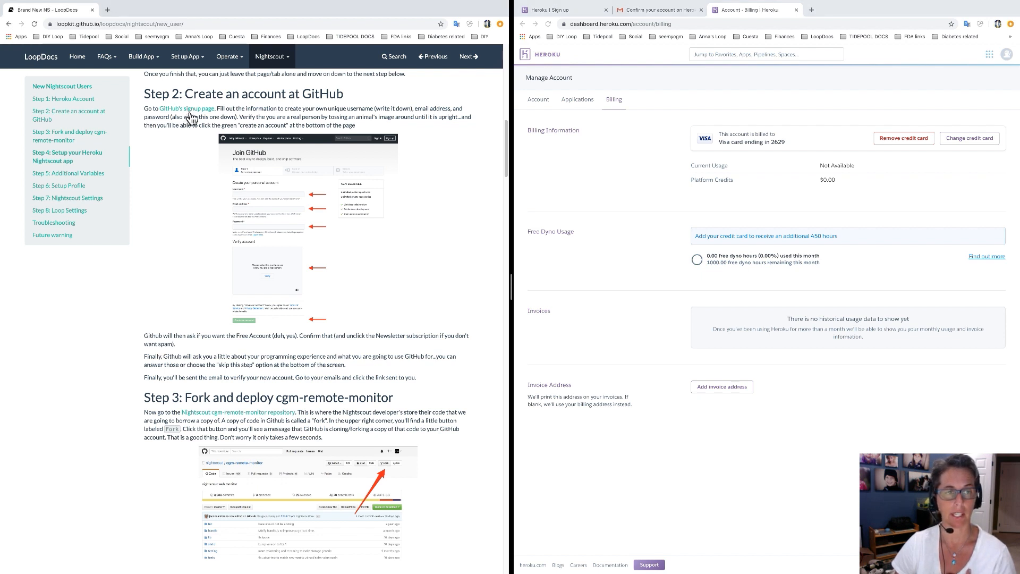
pyautogui.click(190, 111)
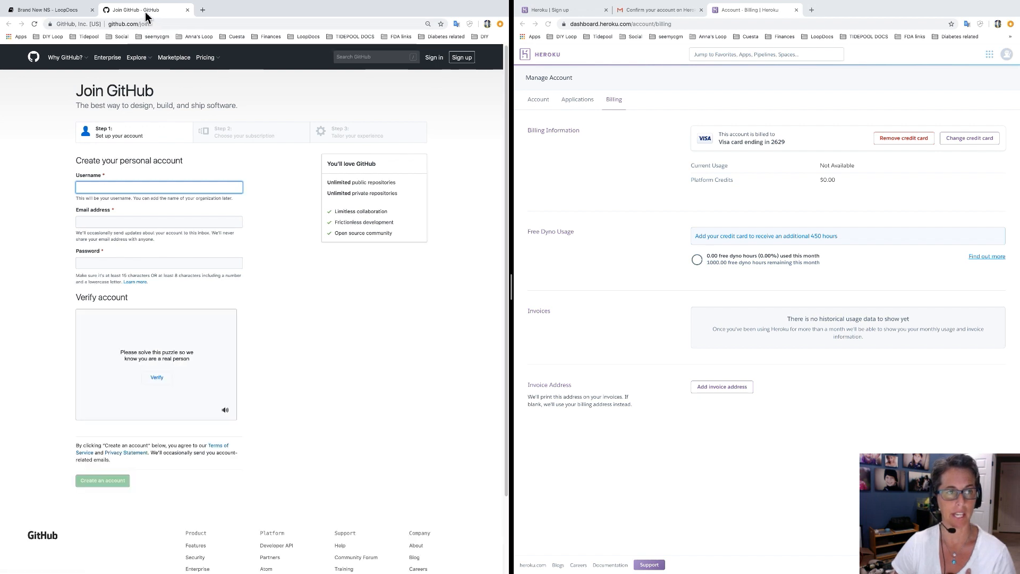
pyautogui.moveTo(145, 11); pyautogui.dragTo(669, 18)
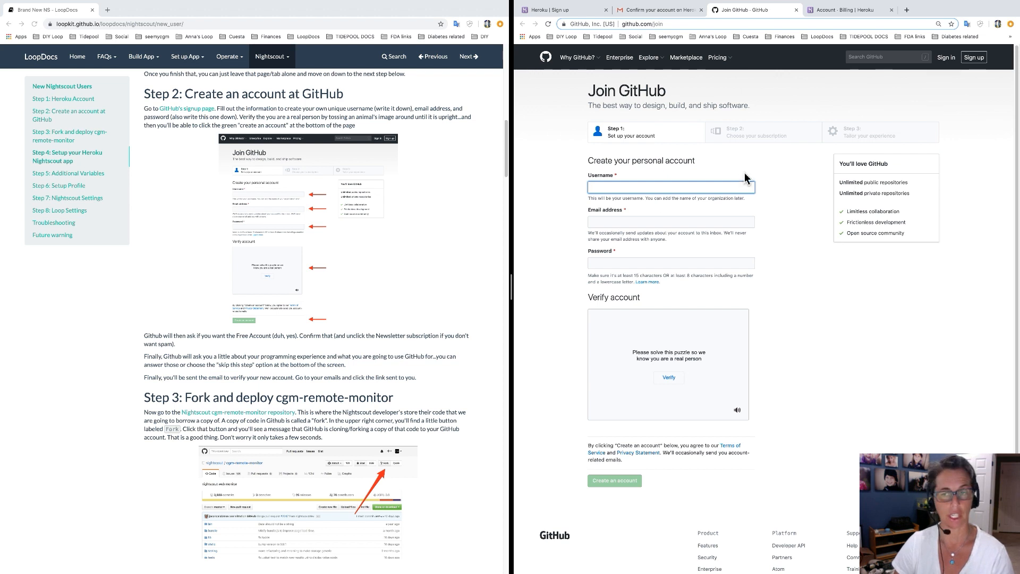
# Fill in the GitHub username, the user's e-mail address and an account password.
pyautogui.click(794, 240)
pyautogui.click(695, 192)
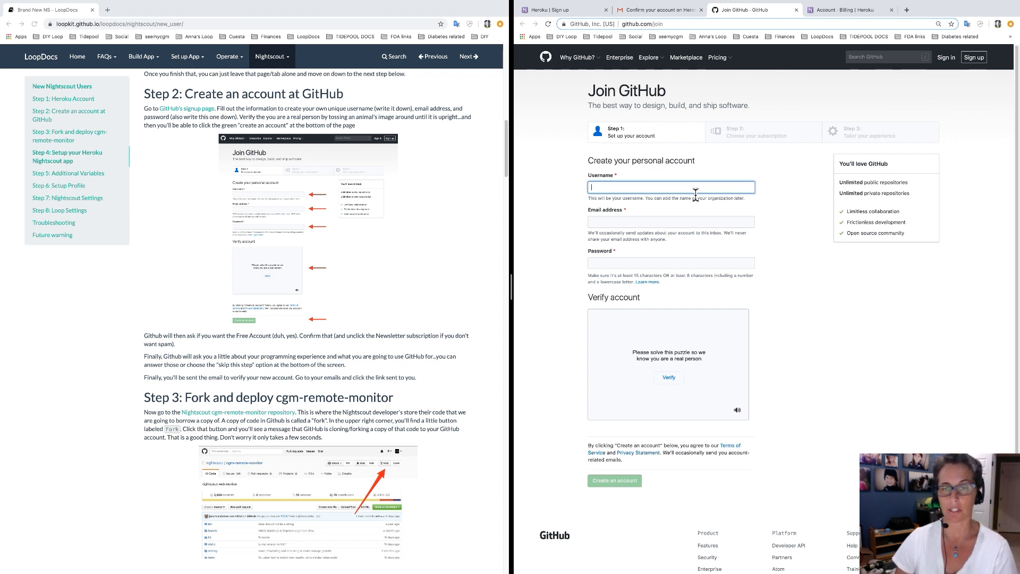
pyautogui.write('test')
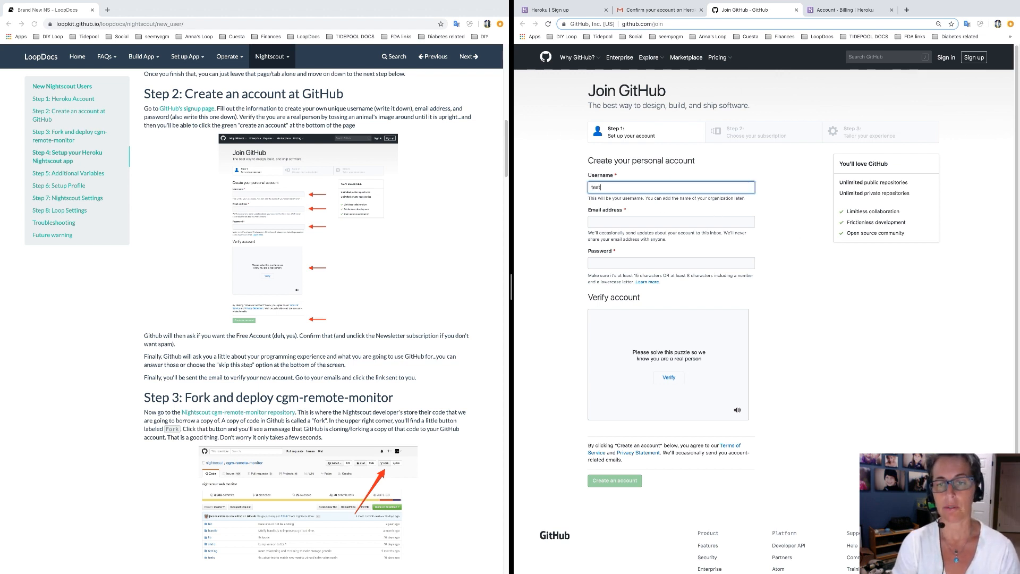
pyautogui.write('disimone')
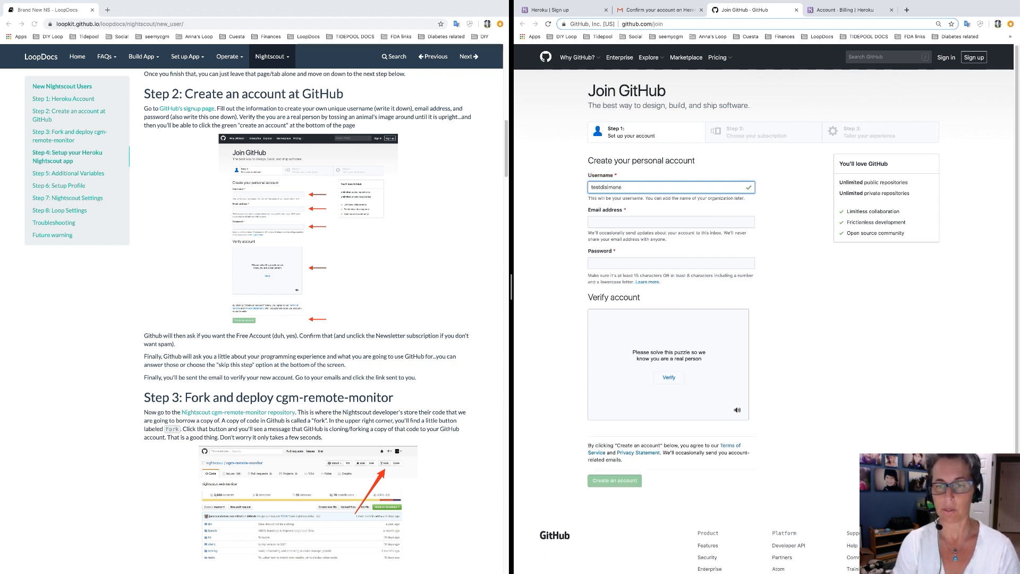
pyautogui.press('Tab')
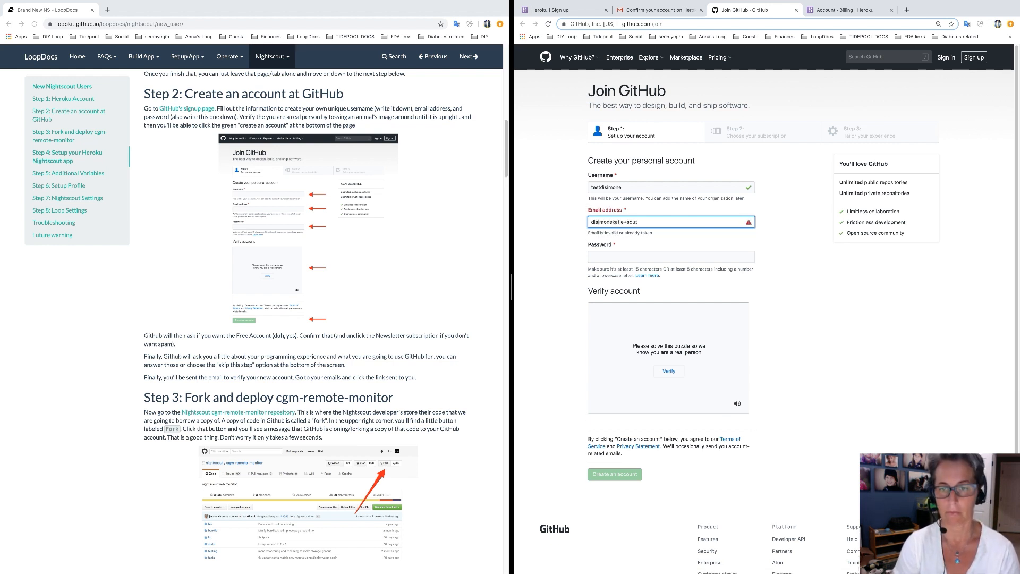
pyautogui.press('Tab')
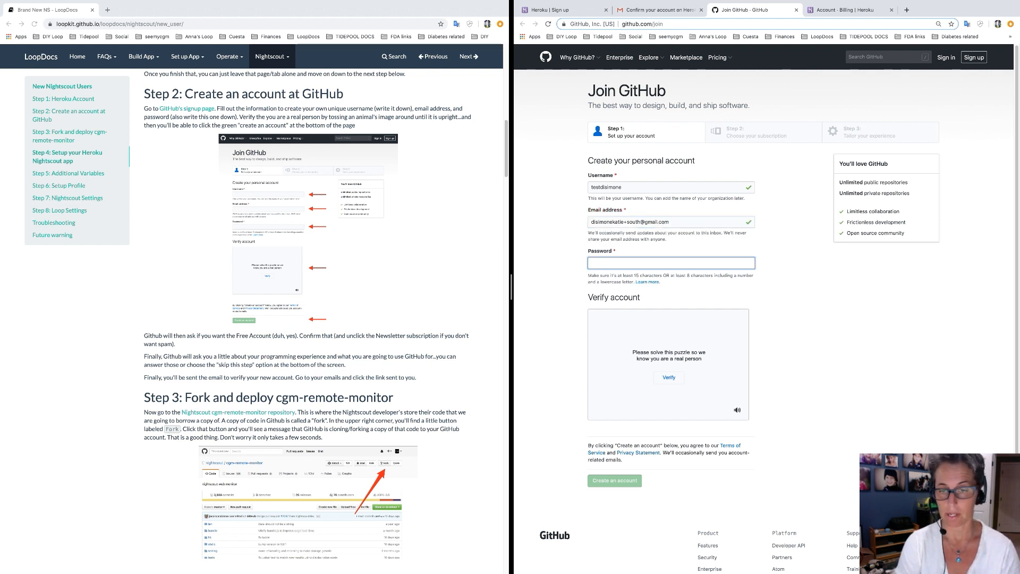
pyautogui.write('••••••••••••••')
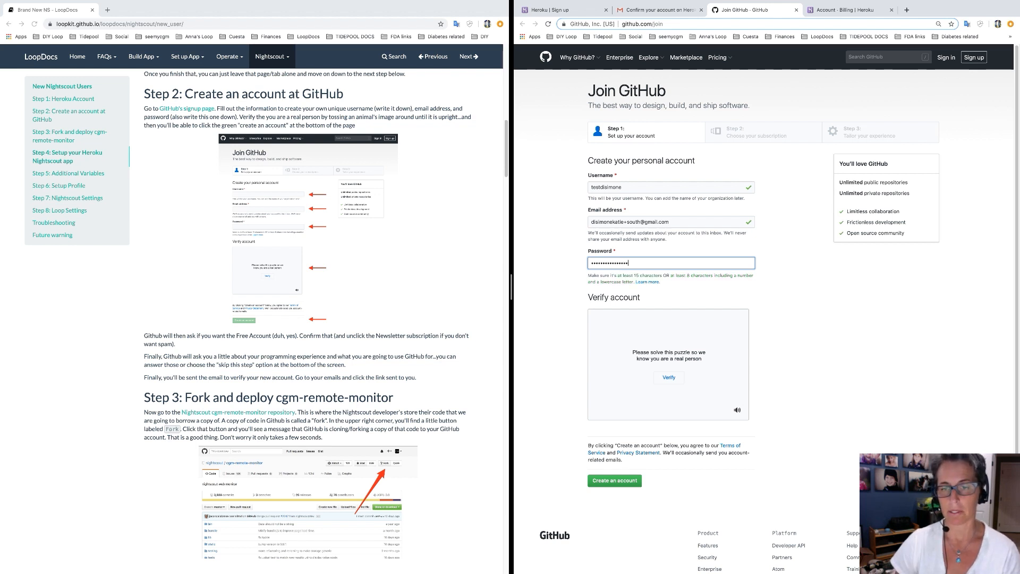
# Solve the rotate-the-animal verification puzzle over four rounds and create the GitHub account.
pyautogui.click(673, 385)
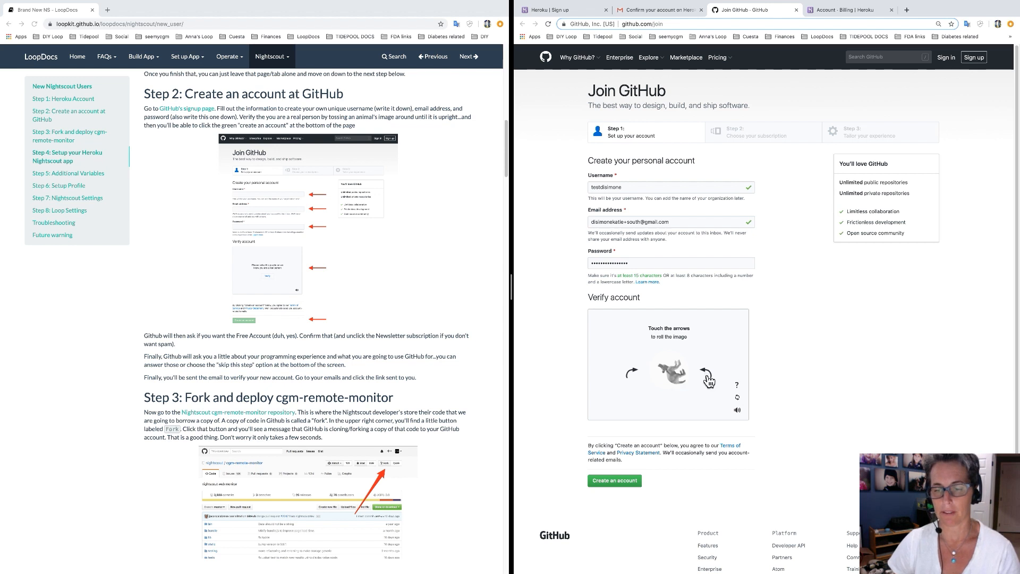
pyautogui.click(636, 377)
pyautogui.click(637, 380)
pyautogui.click(680, 402)
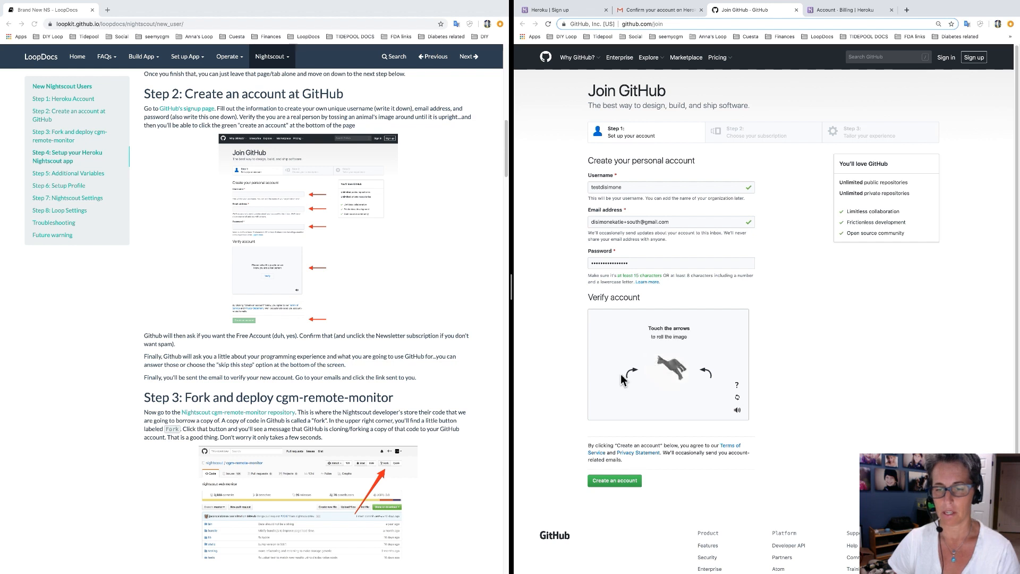
pyautogui.click(633, 376)
pyautogui.click(674, 403)
pyautogui.click(637, 379)
pyautogui.click(676, 406)
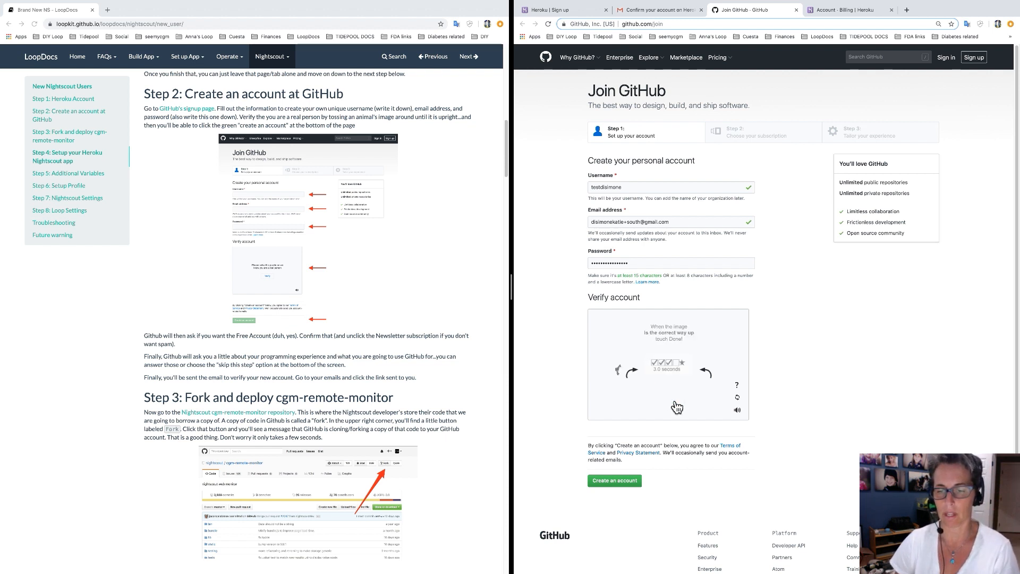
pyautogui.click(712, 374)
pyautogui.click(712, 375)
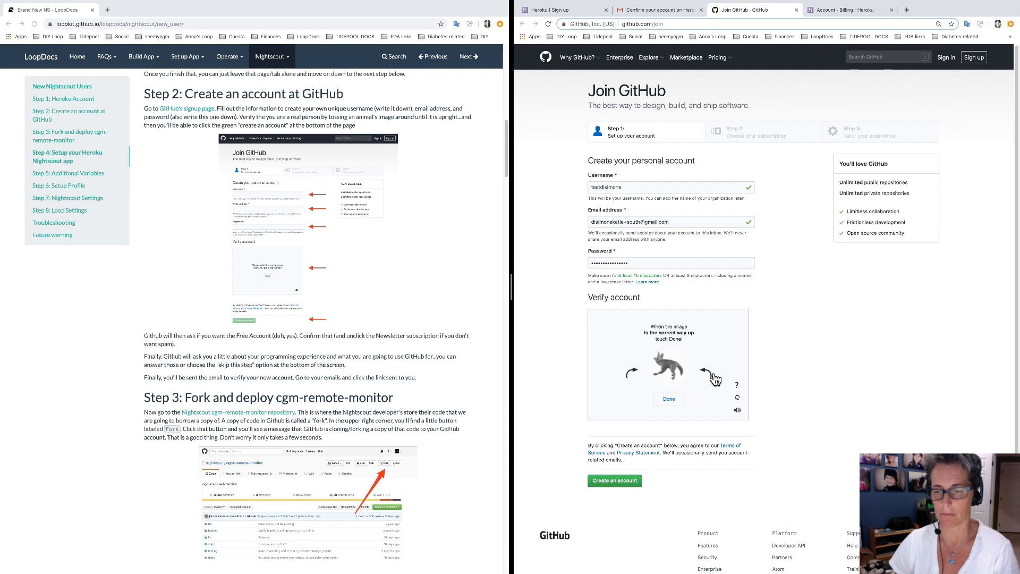
pyautogui.click(672, 403)
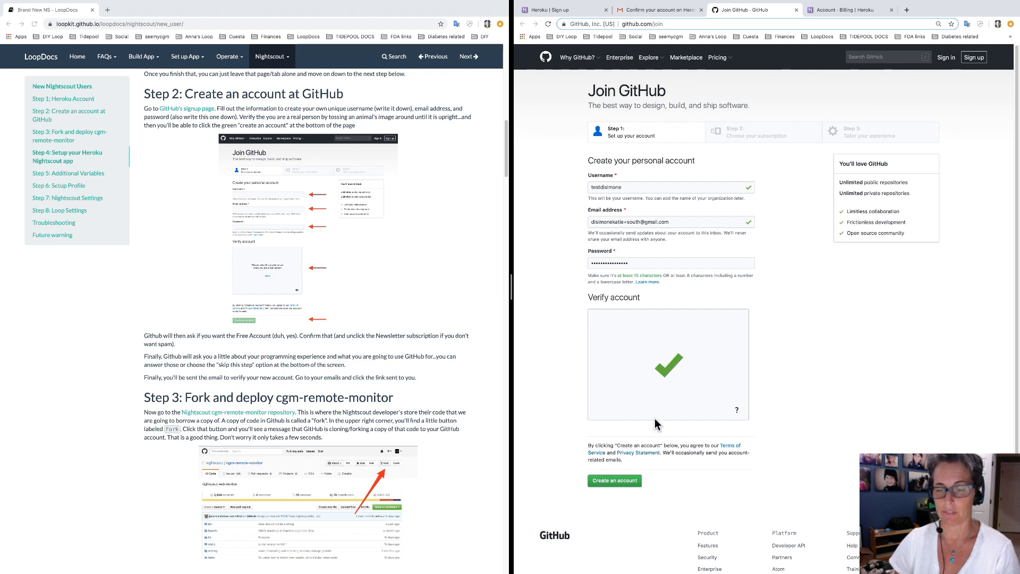
pyautogui.click(630, 482)
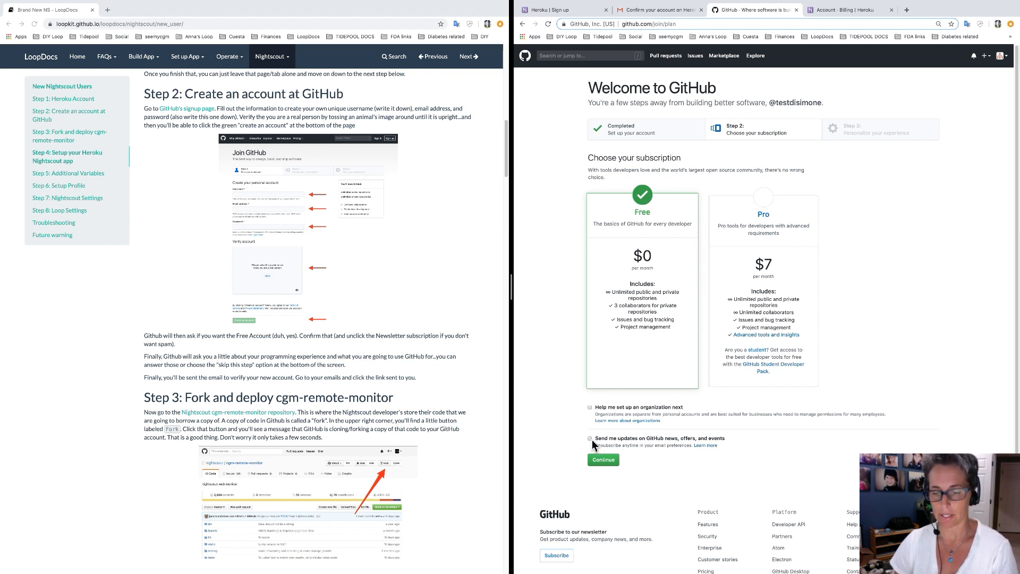
# Continue with the Free plan and skip the programming experience questions.
pyautogui.click(610, 461)
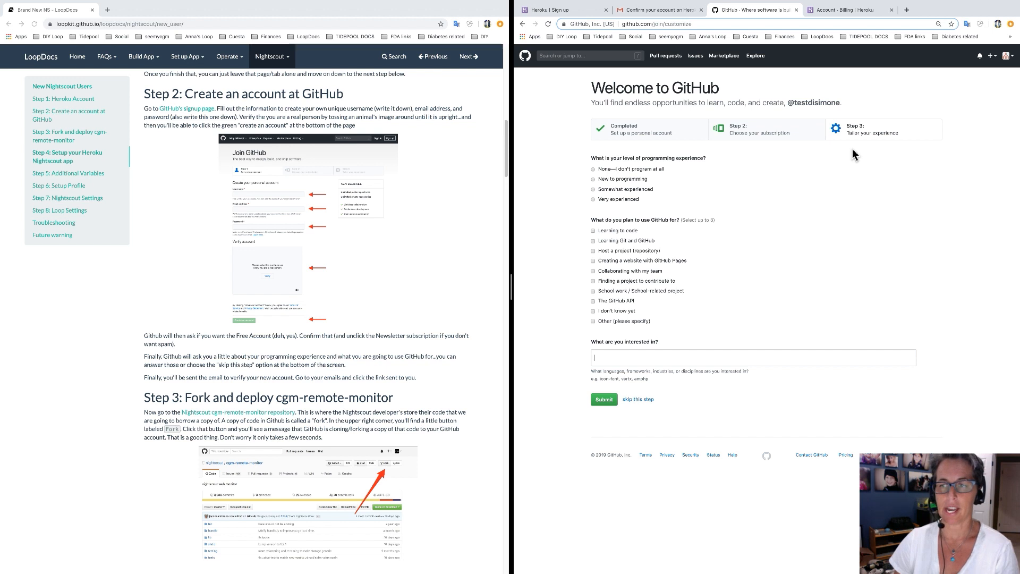
pyautogui.click(654, 405)
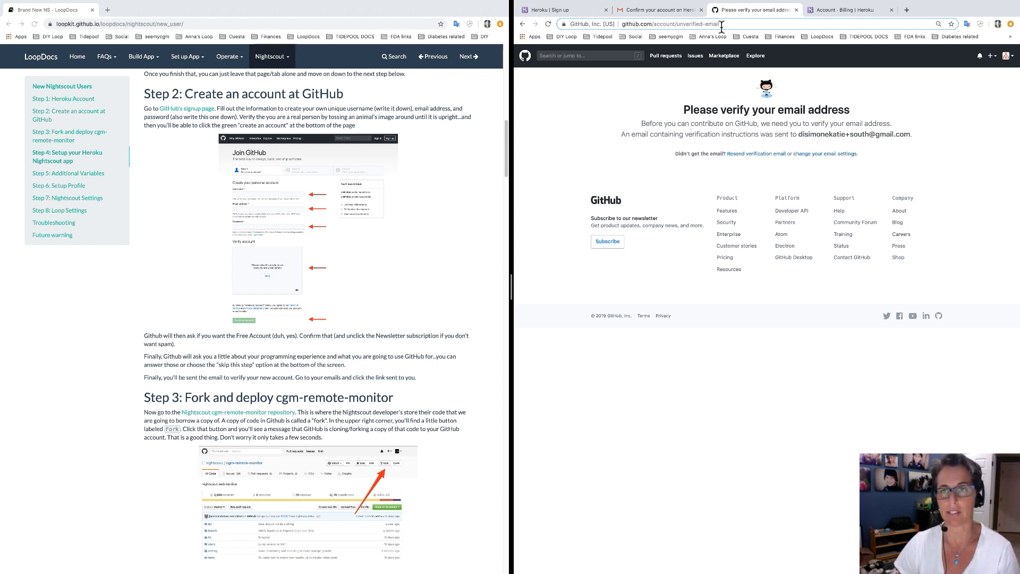
# Open GitHub's verification e-mail in Gmail and confirm the new account's e-mail address.
pyautogui.click(667, 15)
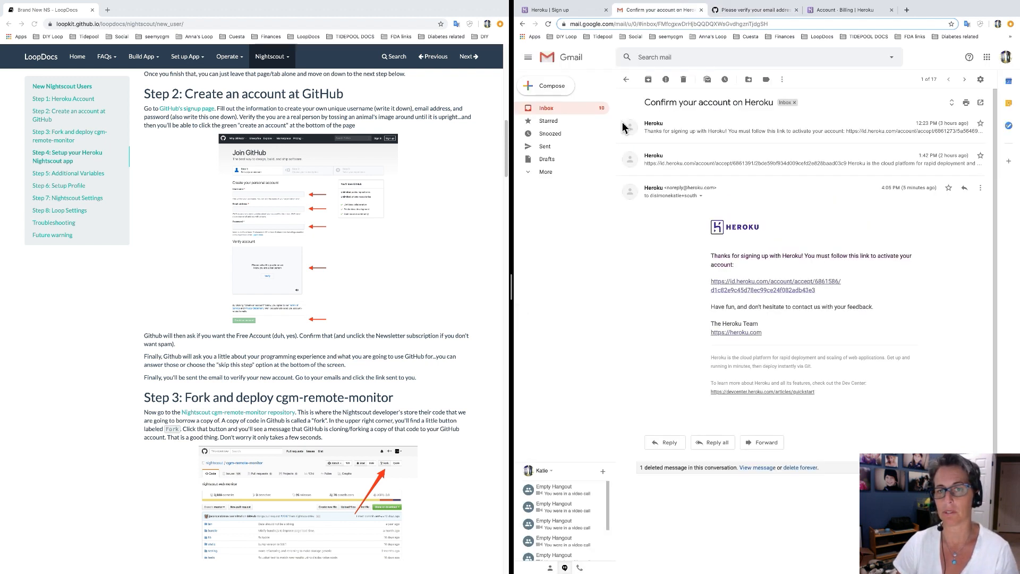
pyautogui.click(559, 110)
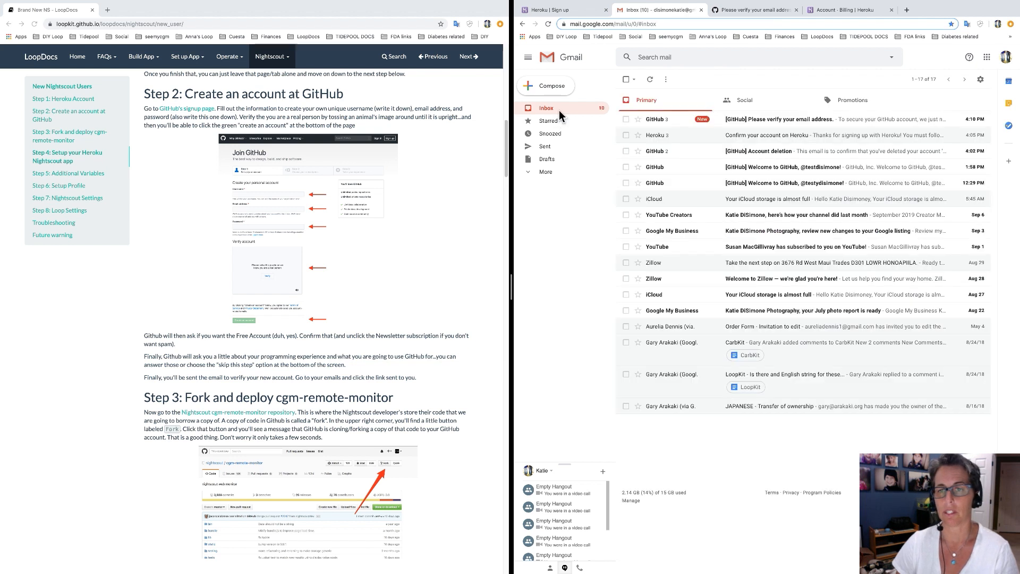
pyautogui.click(752, 124)
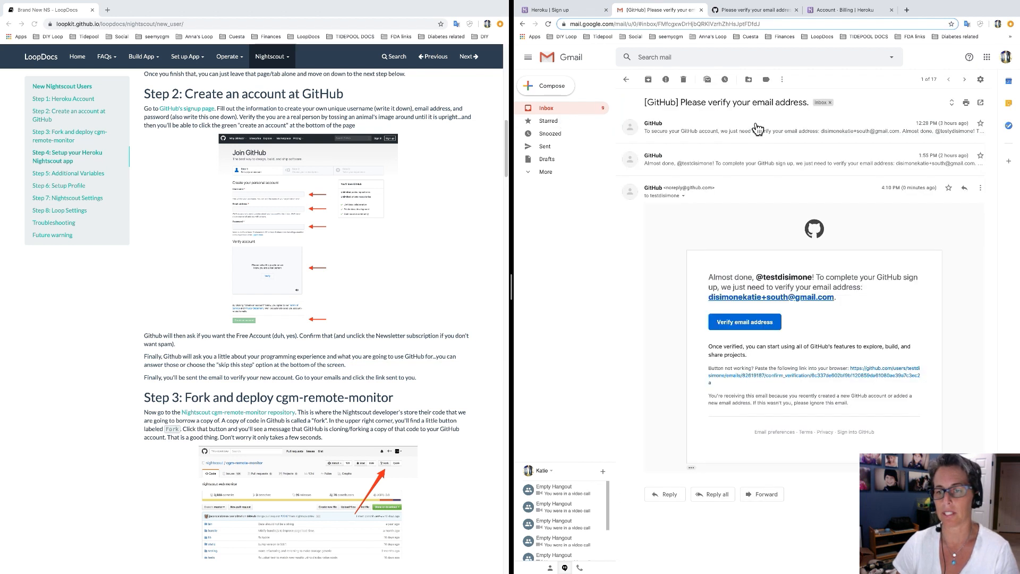
pyautogui.click(752, 330)
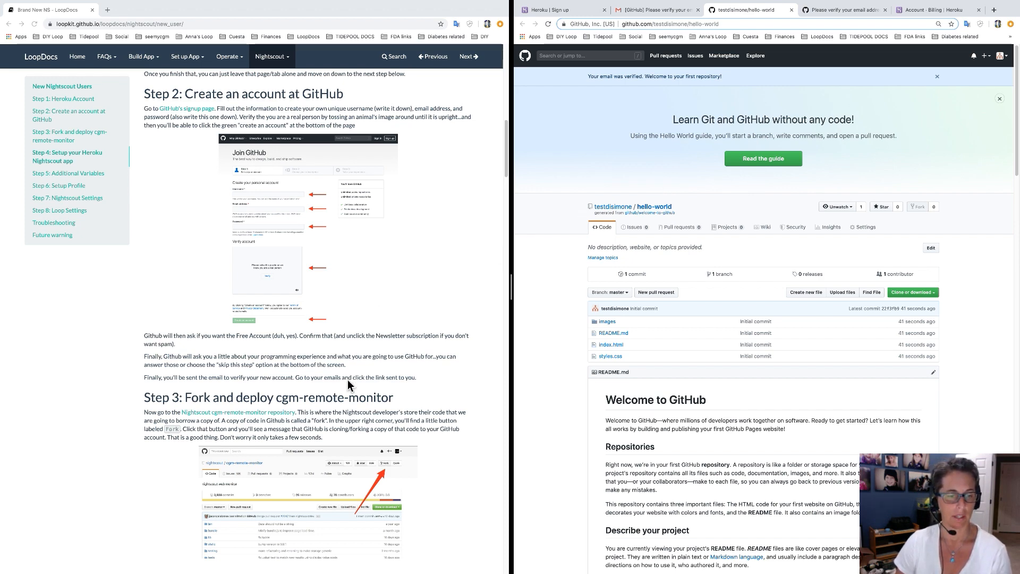
pyautogui.scroll(-4, 357, 391)
pyautogui.scroll(-1, 357, 392)
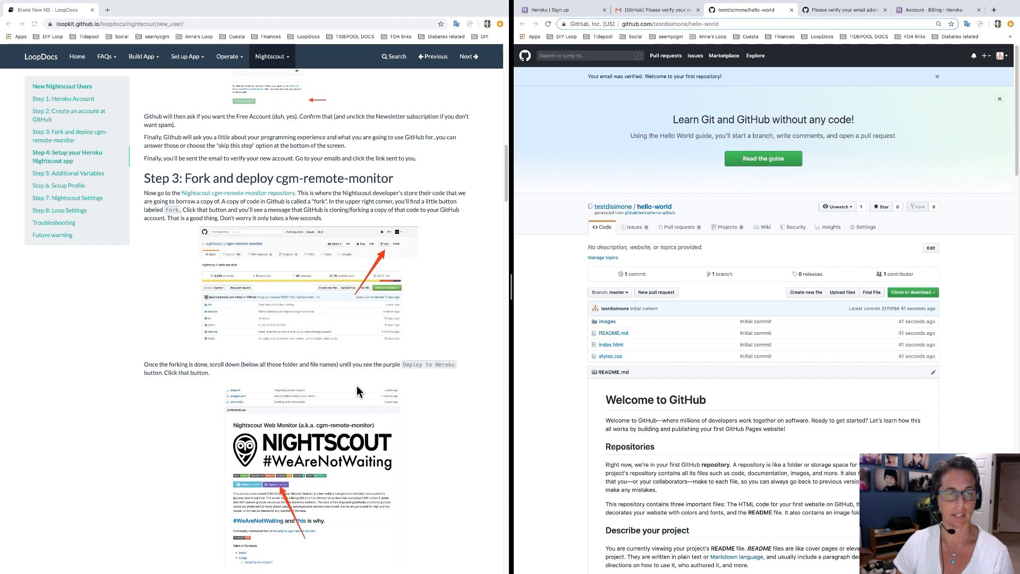
pyautogui.scroll(-1, 357, 391)
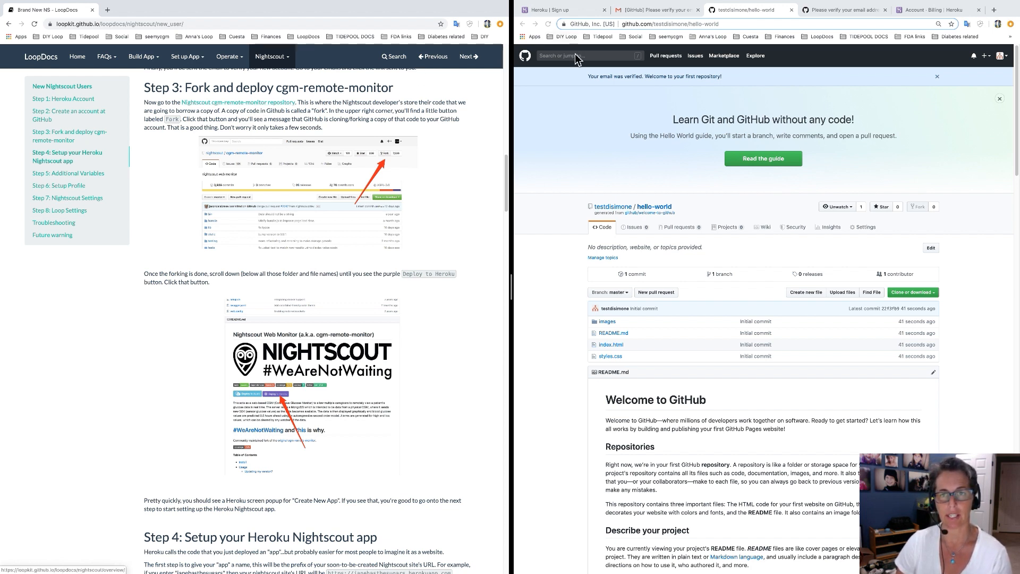
# Search all of GitHub for nightscout and open nightscout/cgm-remote-monitor, also from the guide's link.
pyautogui.click(597, 56)
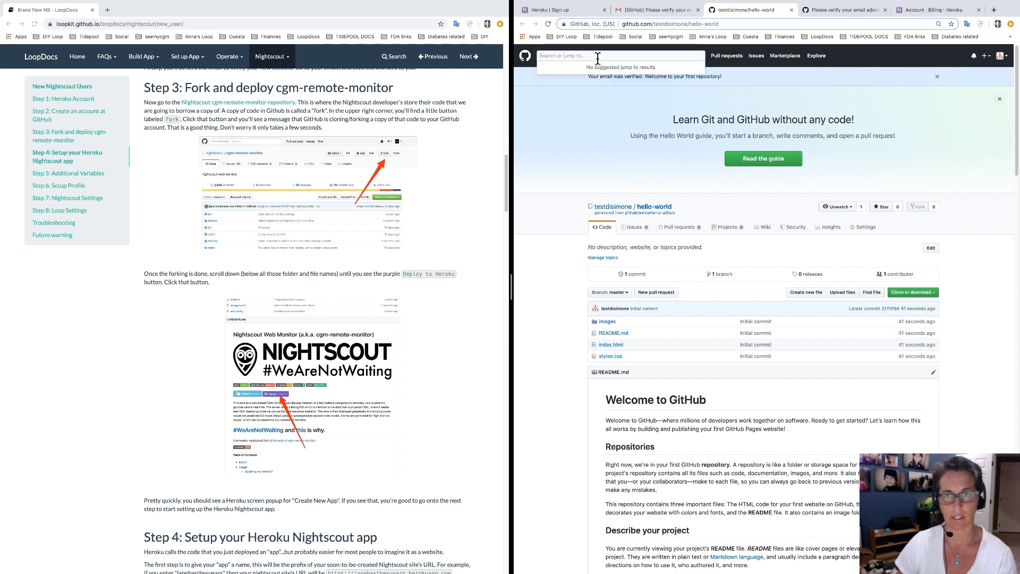
pyautogui.write('nightscout')
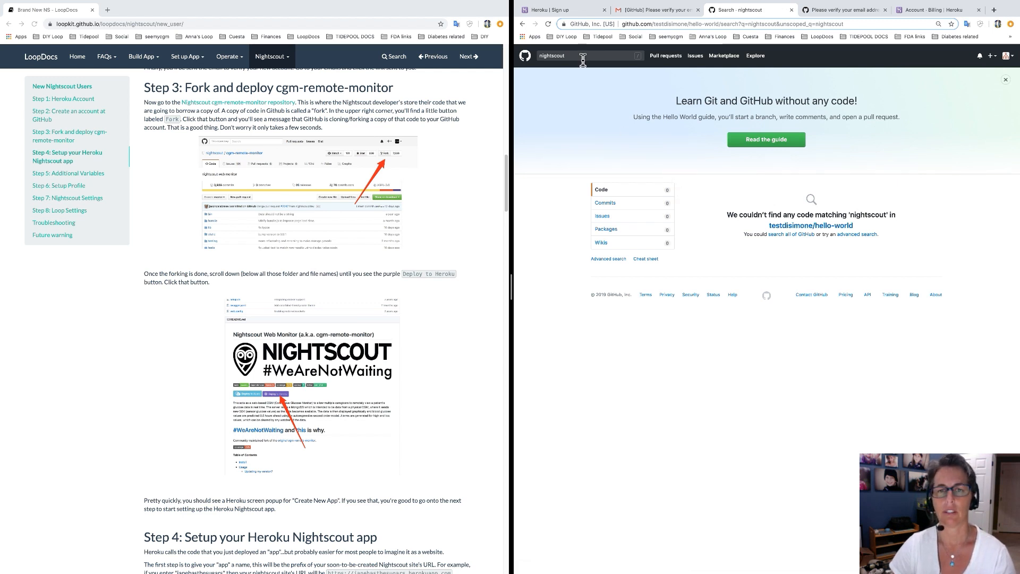
pyautogui.click(582, 56)
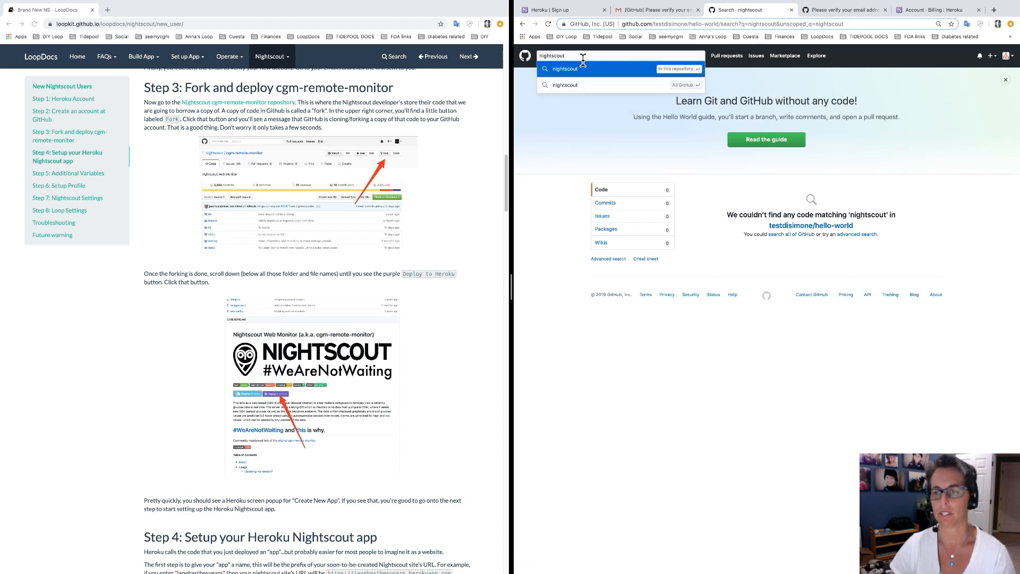
pyautogui.click(688, 90)
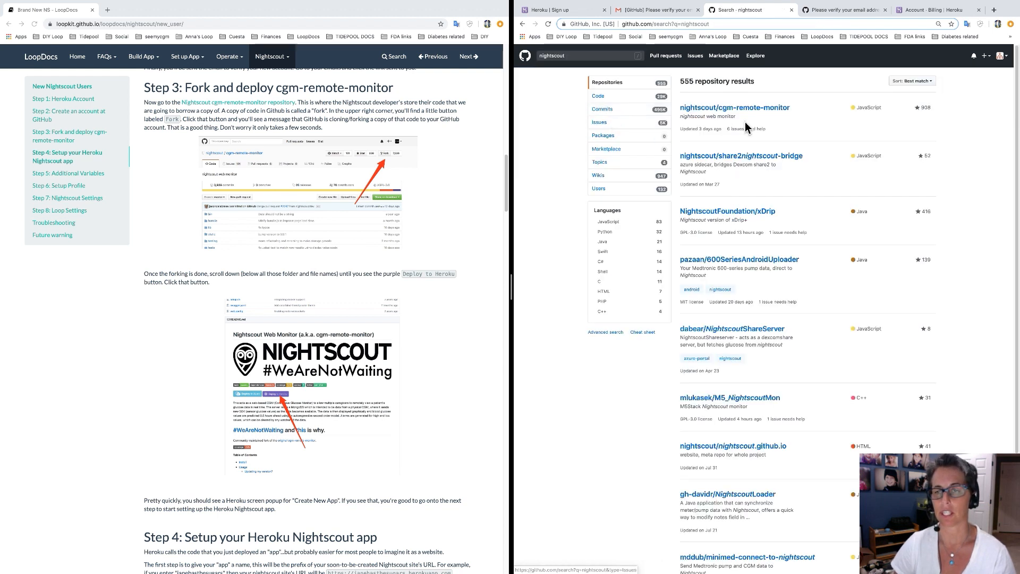
pyautogui.click(774, 118)
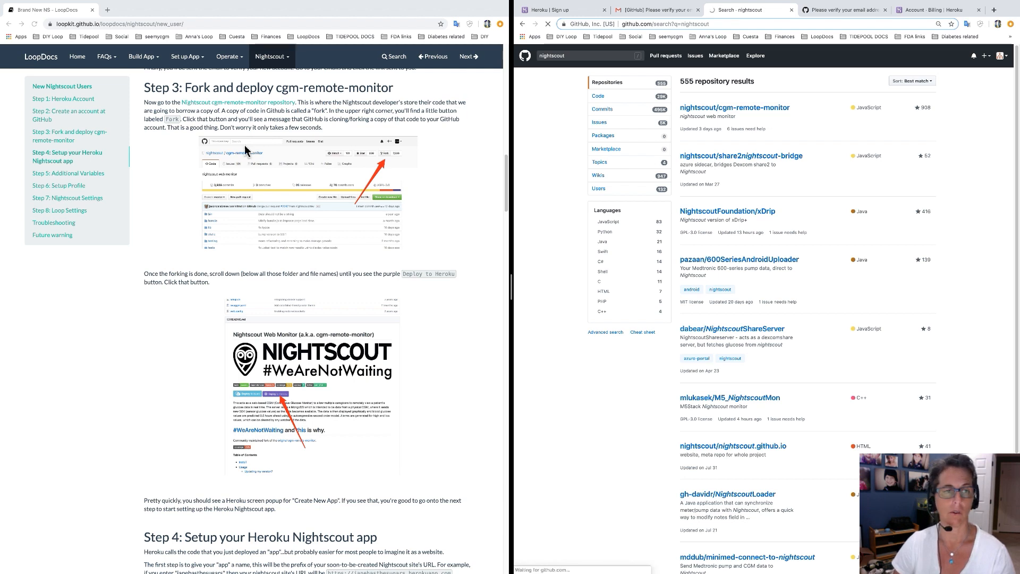
pyautogui.click(246, 105)
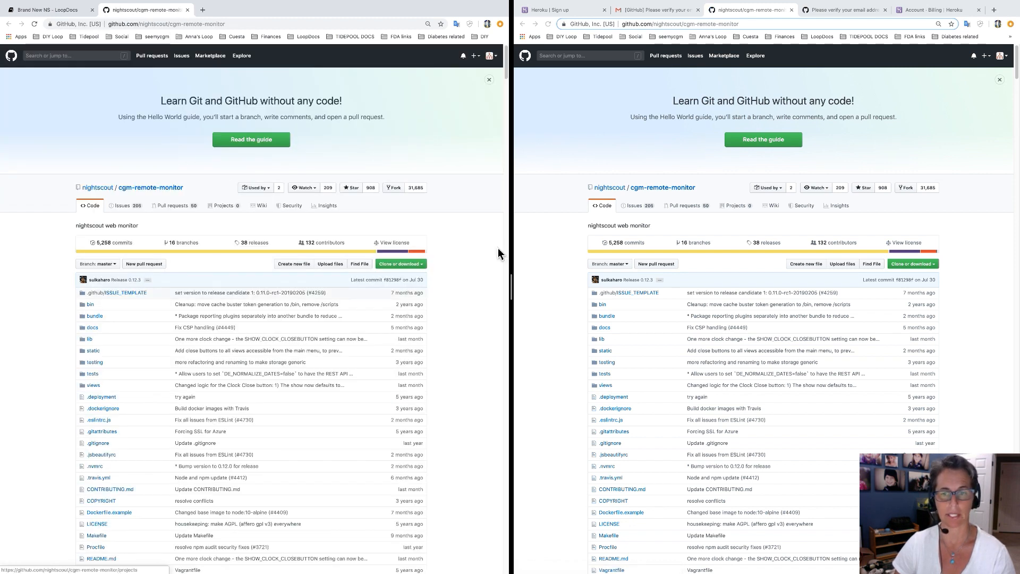
# Close the duplicate repository tab and fork cgm-remote-monitor into the new account.
pyautogui.click(188, 10)
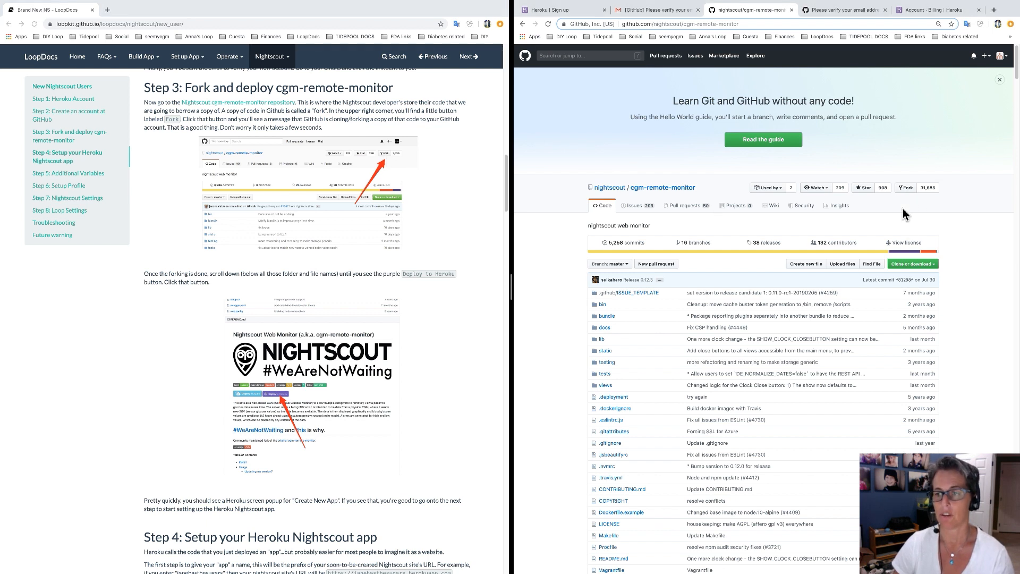
pyautogui.click(911, 192)
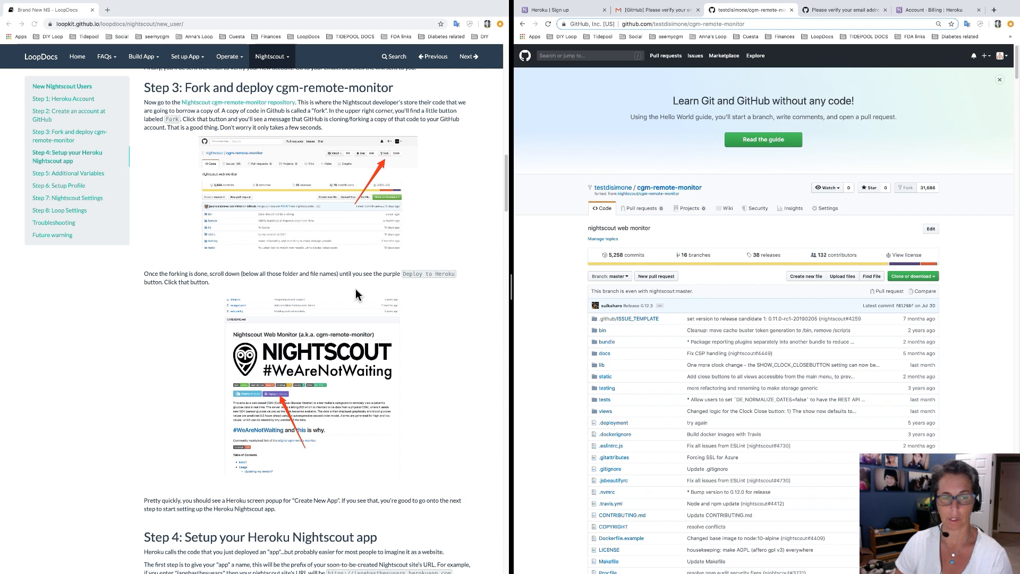
# Launch Deploy to Heroku from the fork's README and place the cursor in the App name field.
pyautogui.scroll(-7, 548, 306)
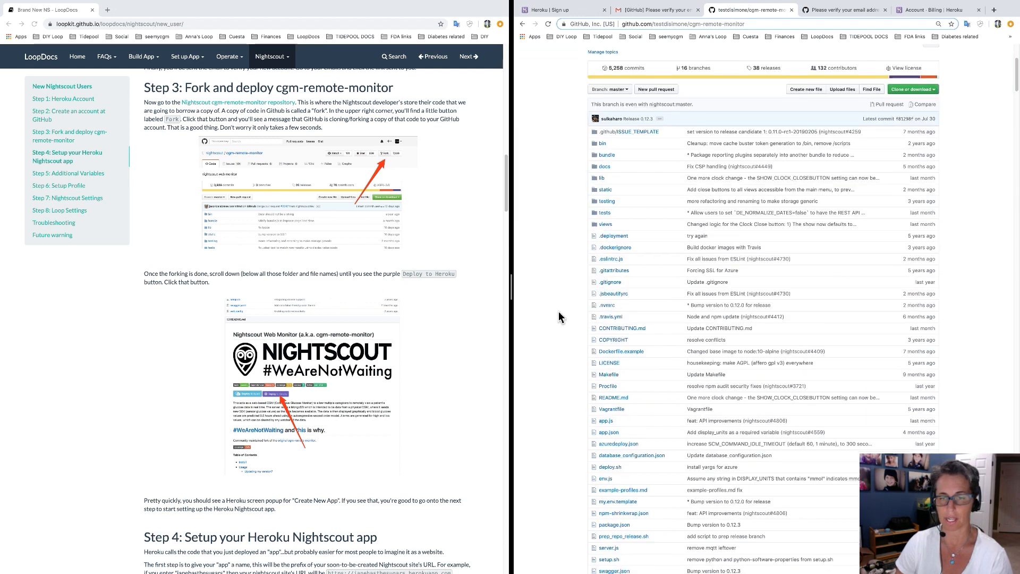
pyautogui.scroll(-5, 560, 317)
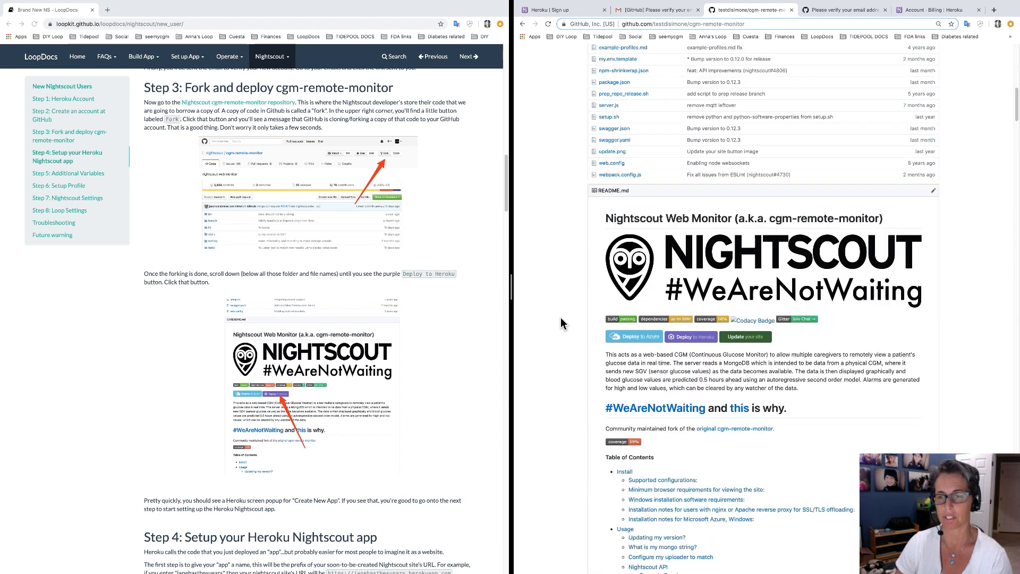
pyautogui.scroll(-1, 560, 318)
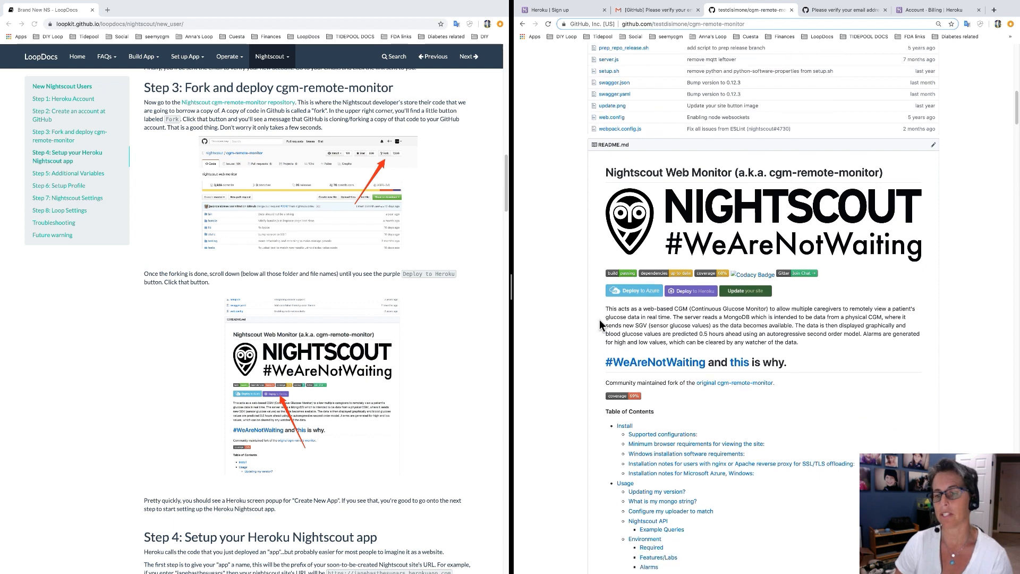
pyautogui.click(696, 302)
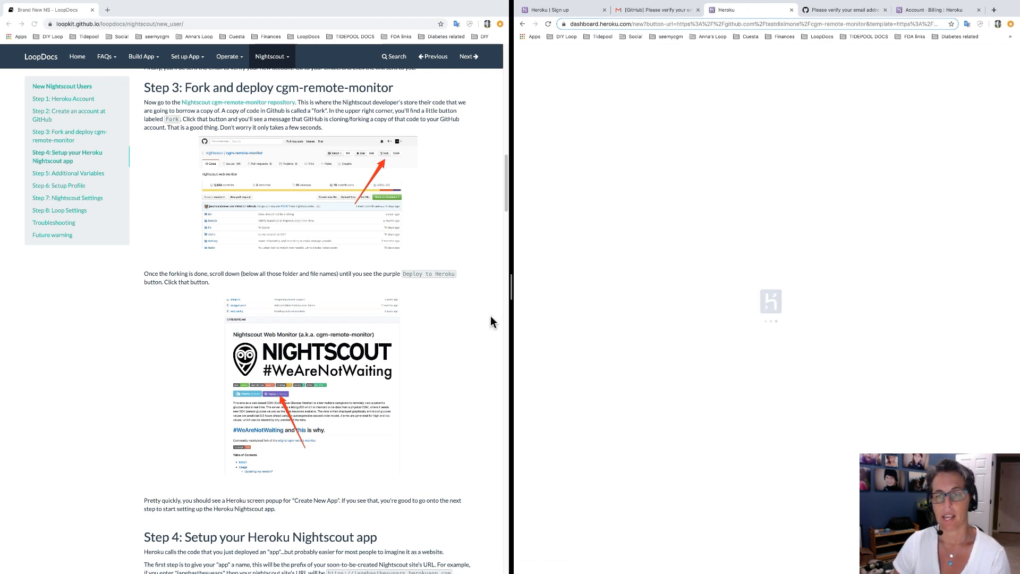
pyautogui.scroll(-2, 445, 362)
pyautogui.scroll(-7, 444, 358)
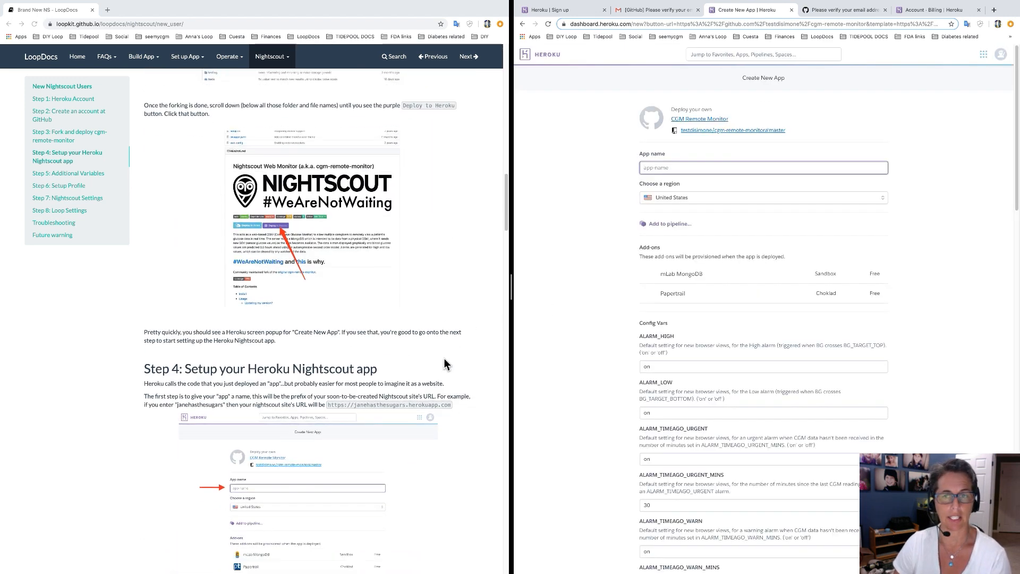
pyautogui.scroll(-12, 444, 362)
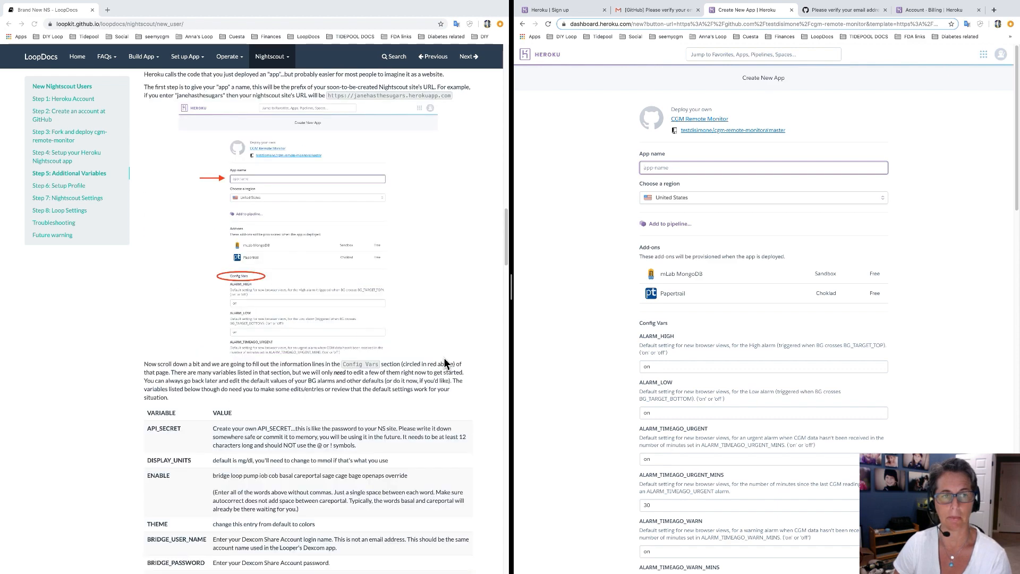
pyautogui.scroll(3, 445, 361)
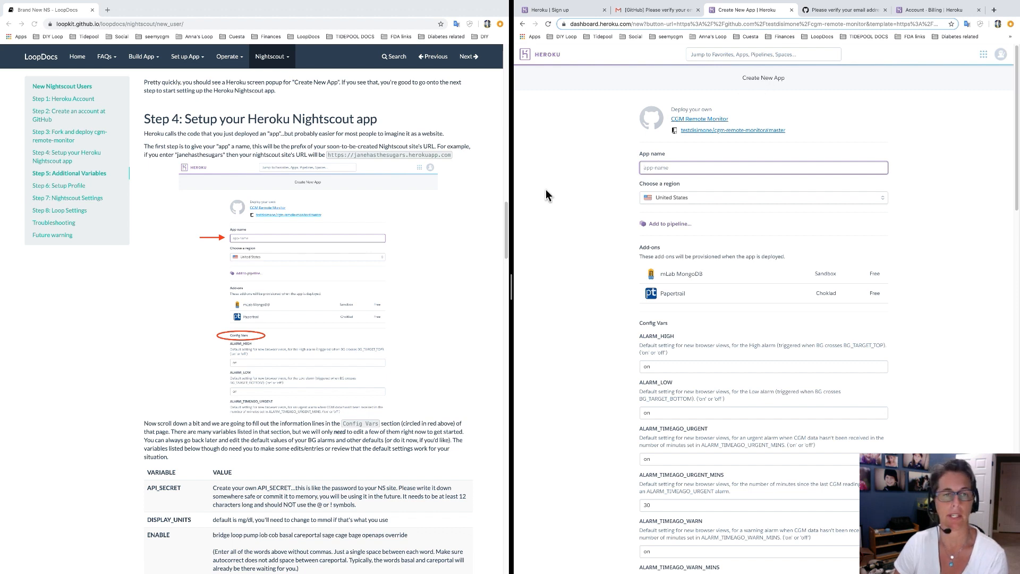
pyautogui.click(480, 228)
pyautogui.scroll(-2, 480, 228)
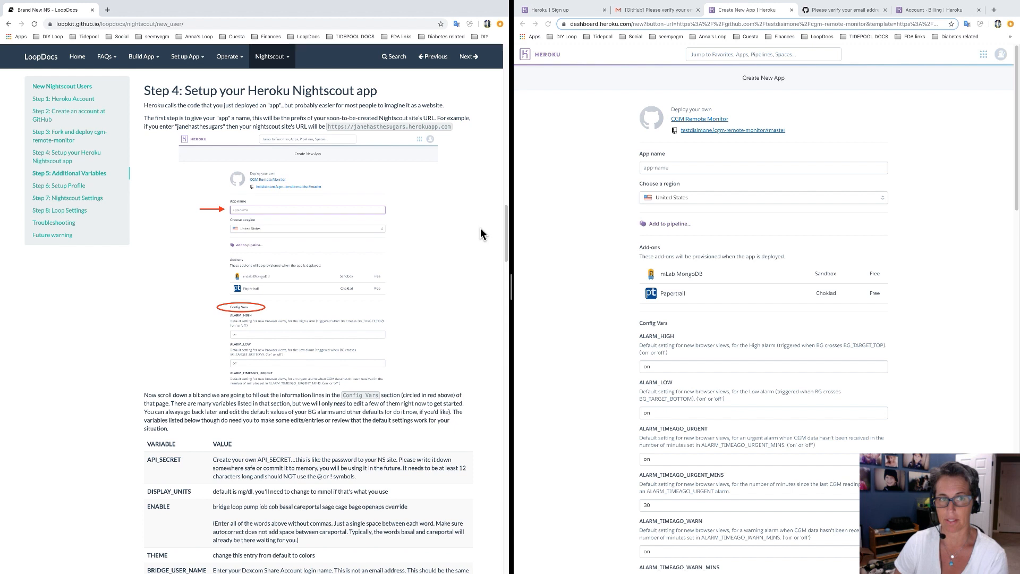
pyautogui.click(663, 173)
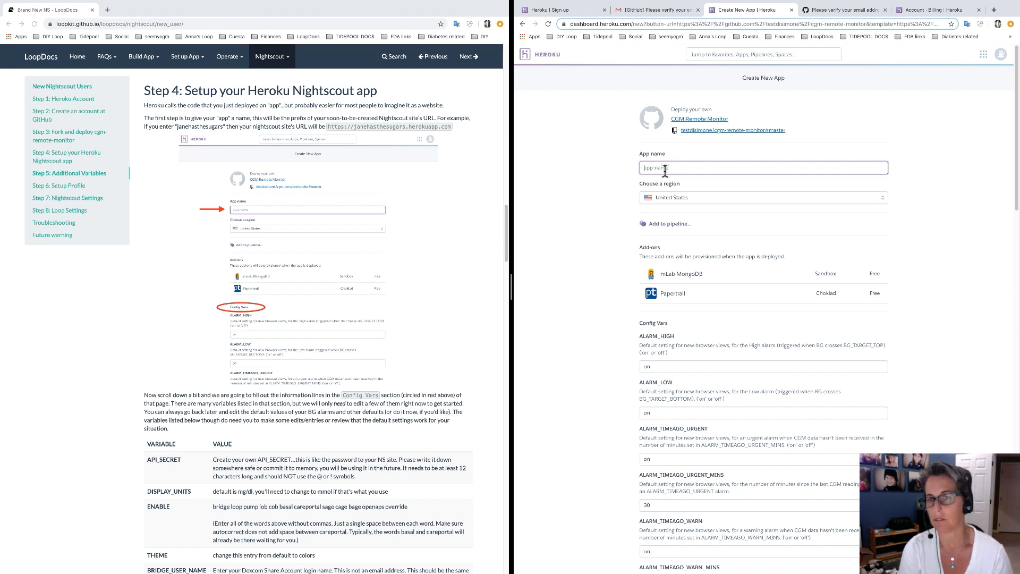
# Name the app janehasthesugars and scroll down to the Config Vars defaults.
pyautogui.write('jan')
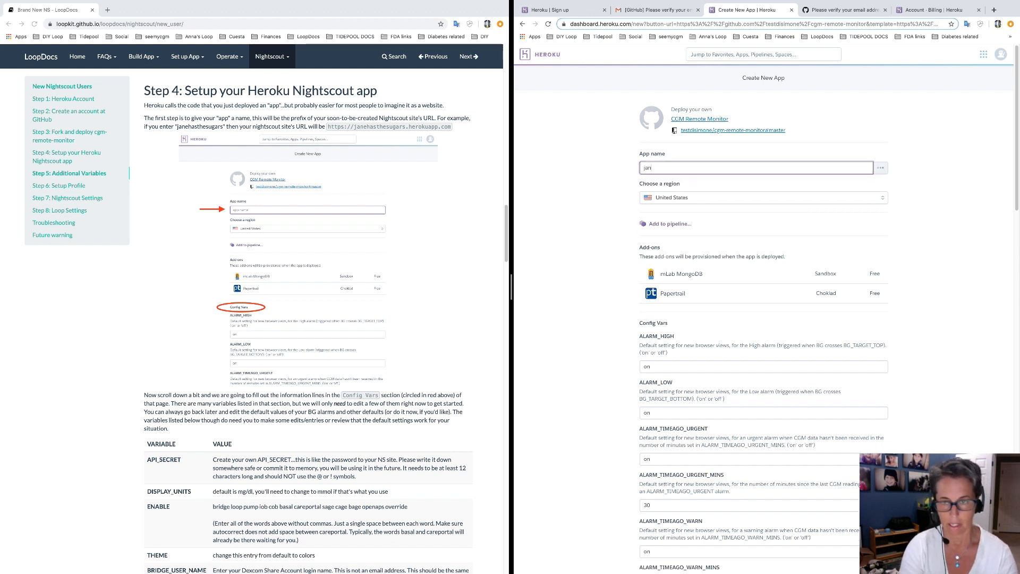
pyautogui.write('ehasthesugars')
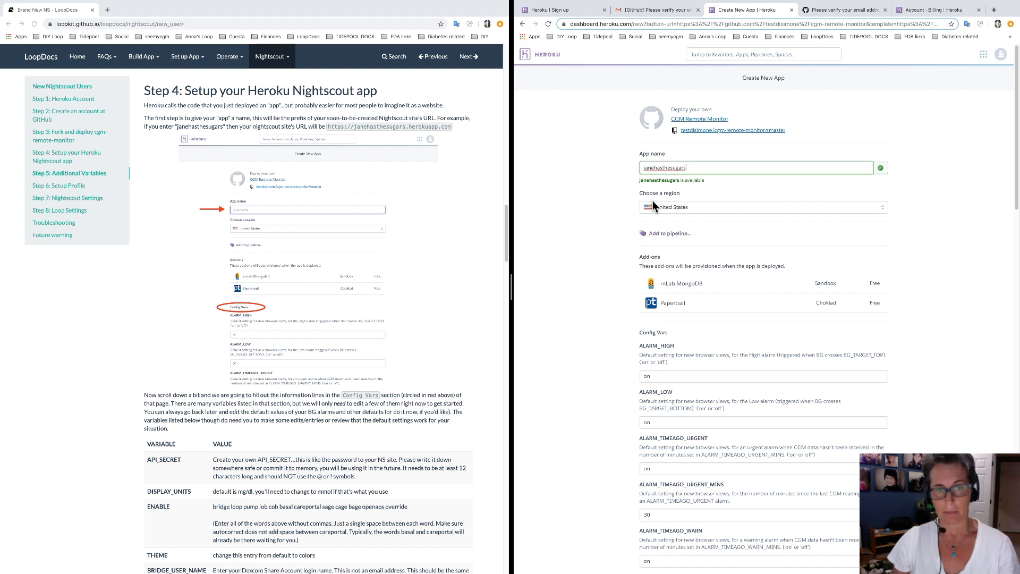
pyautogui.scroll(-1, 617, 240)
pyautogui.scroll(-4, 610, 242)
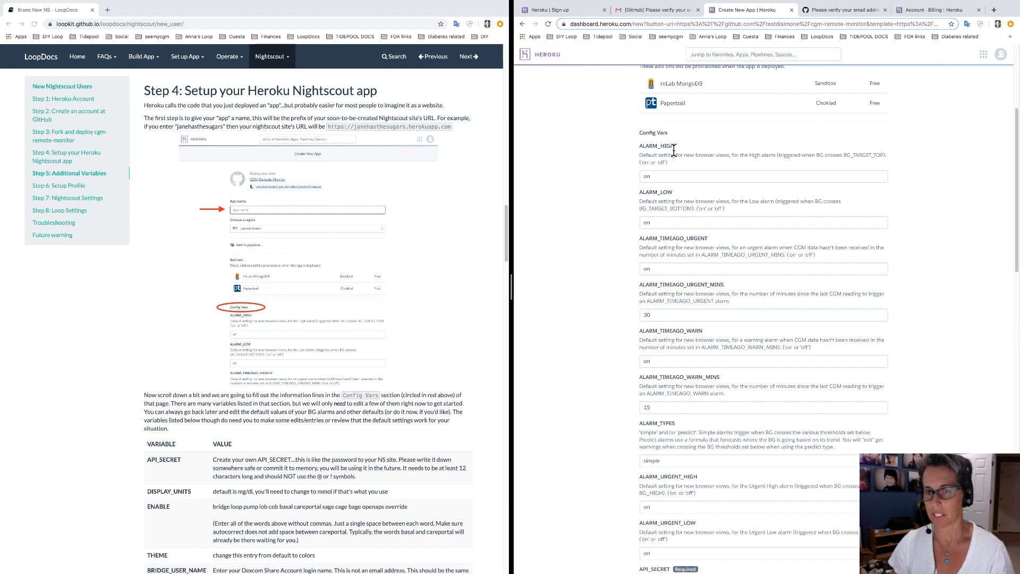
# Fill in the API_SECRET config var with a secret password.
pyautogui.scroll(-2, 483, 269)
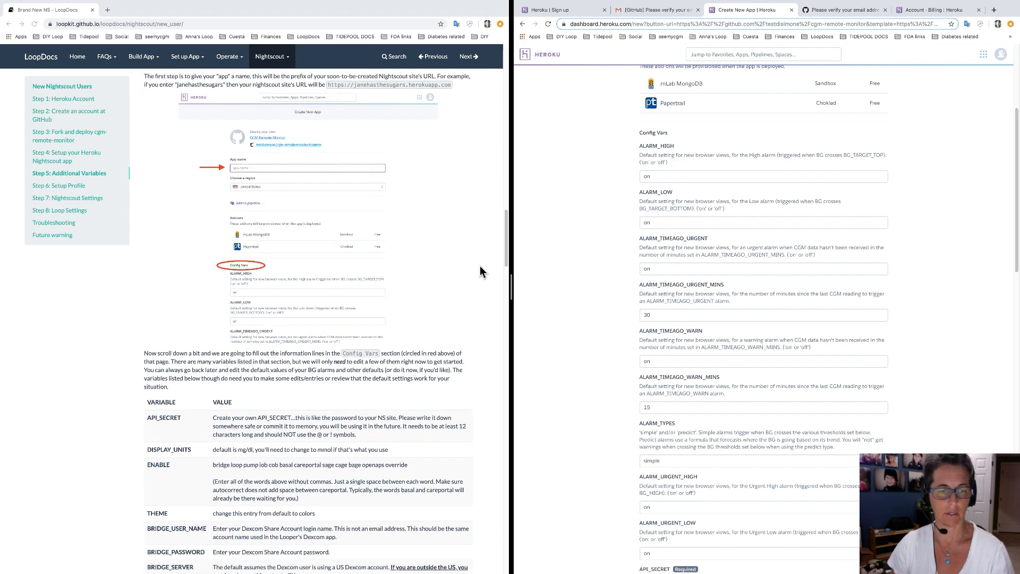
pyautogui.scroll(-4, 483, 269)
pyautogui.scroll(-2, 478, 269)
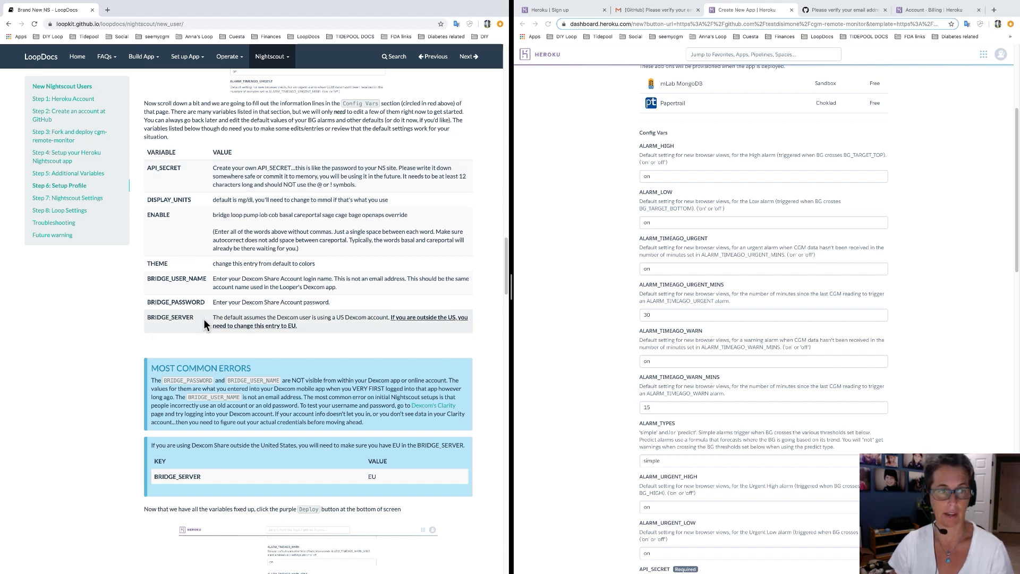
pyautogui.click(565, 235)
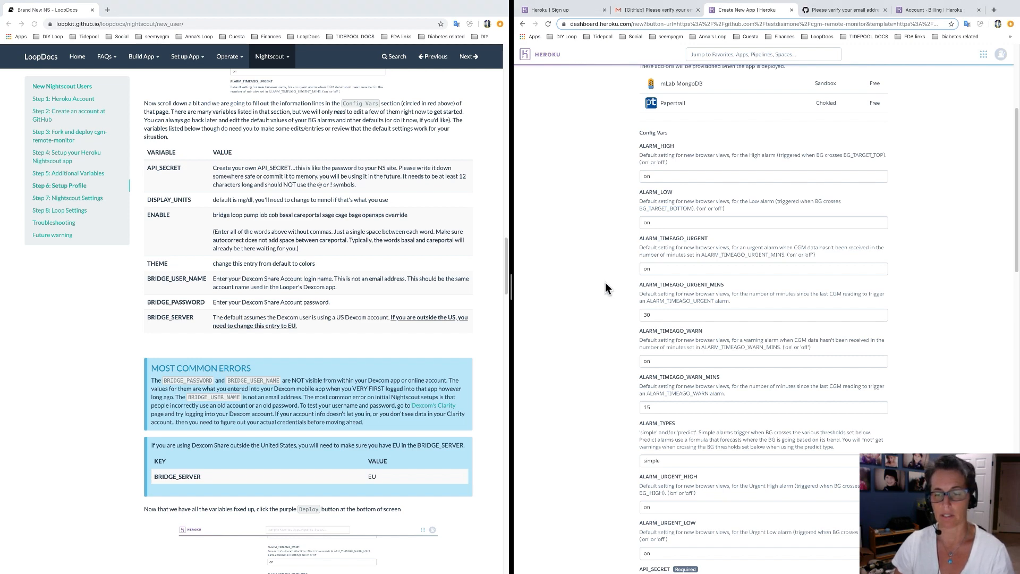
pyautogui.scroll(-2, 605, 287)
pyautogui.scroll(-5, 606, 287)
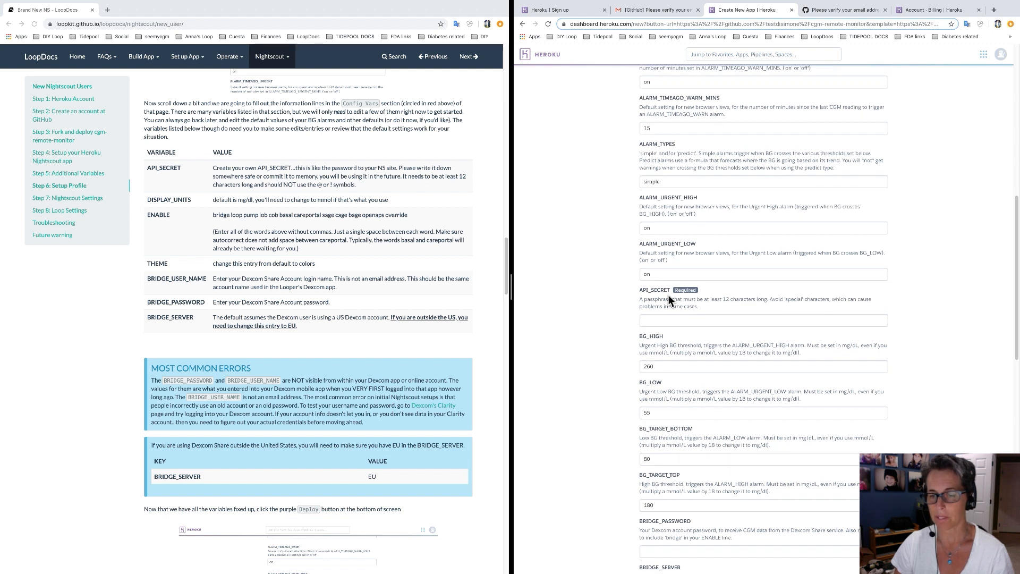
pyautogui.click(701, 320)
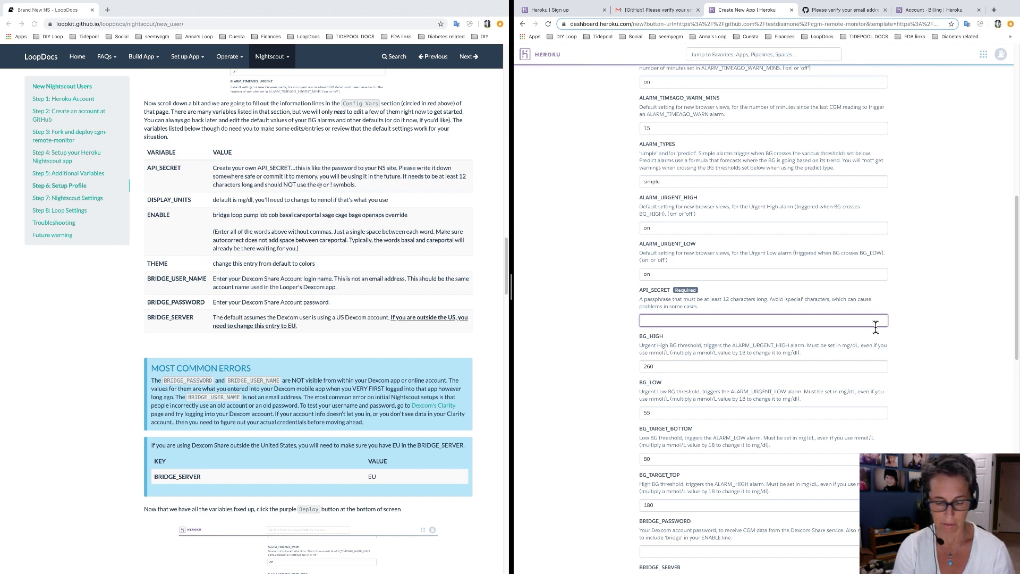
pyautogui.write('MyFakePassword123')
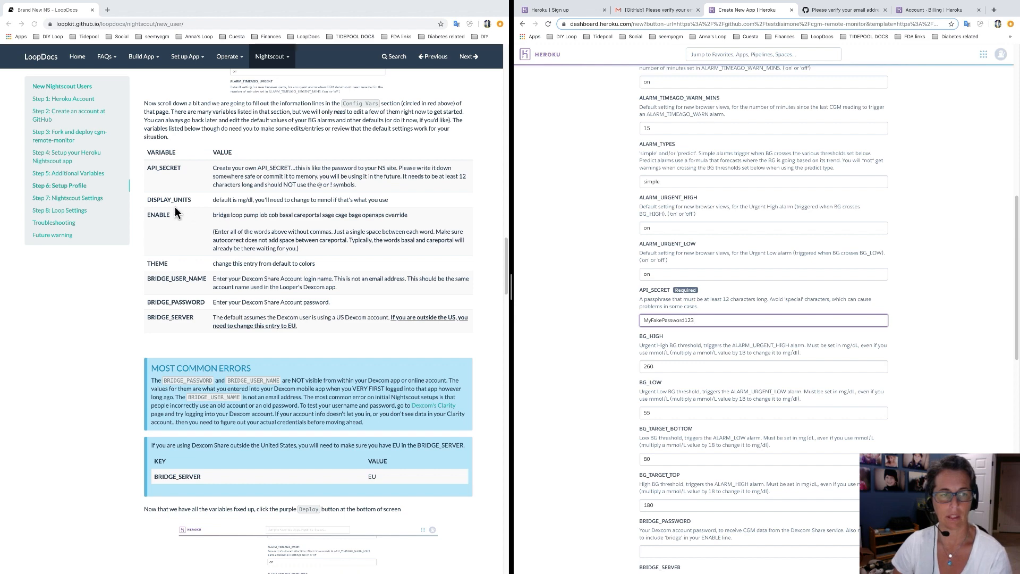
pyautogui.click(601, 380)
# Confirm DISPLAY_UNITS is set to mg/dl.
pyautogui.scroll(-6, 600, 380)
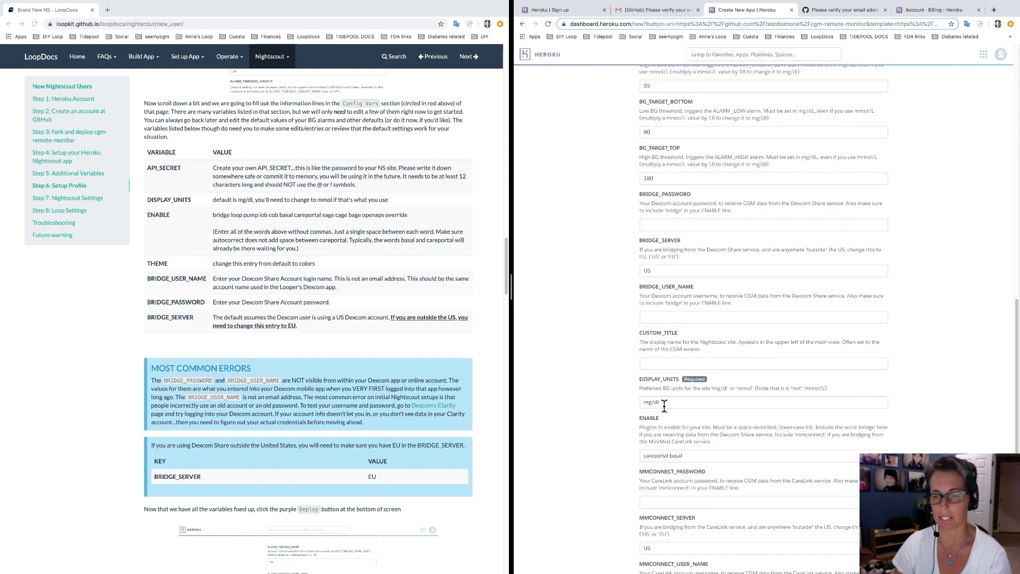
pyautogui.scroll(-2, 663, 401)
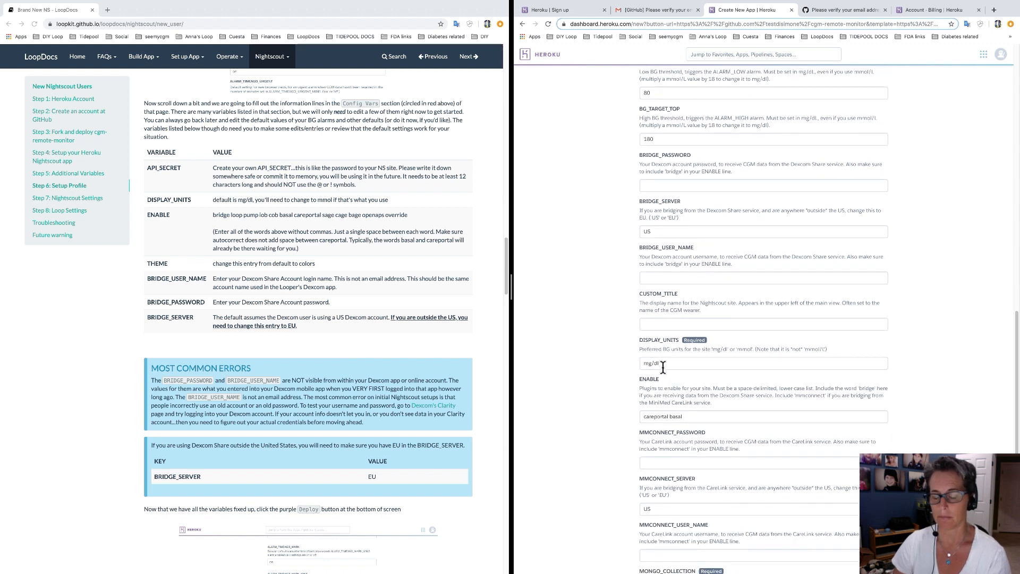
pyautogui.click(671, 365)
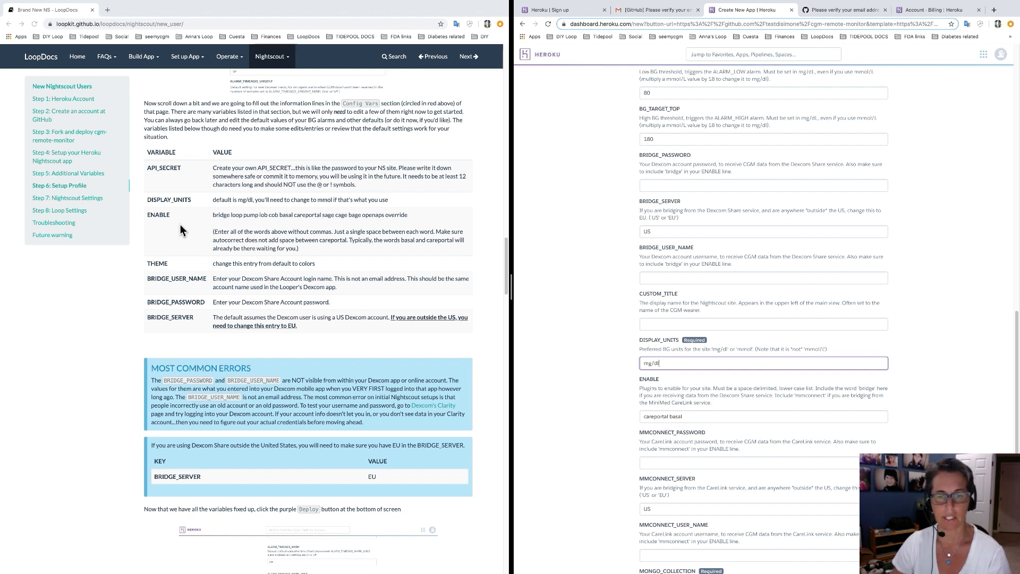
# Replace ENABLE's 'careportal basal' with the guide's list: bridge loop pump iob cob basal careportal sage cage bage openaps override.
pyautogui.click(591, 403)
pyautogui.scroll(-1, 590, 403)
pyautogui.scroll(-1, 590, 403)
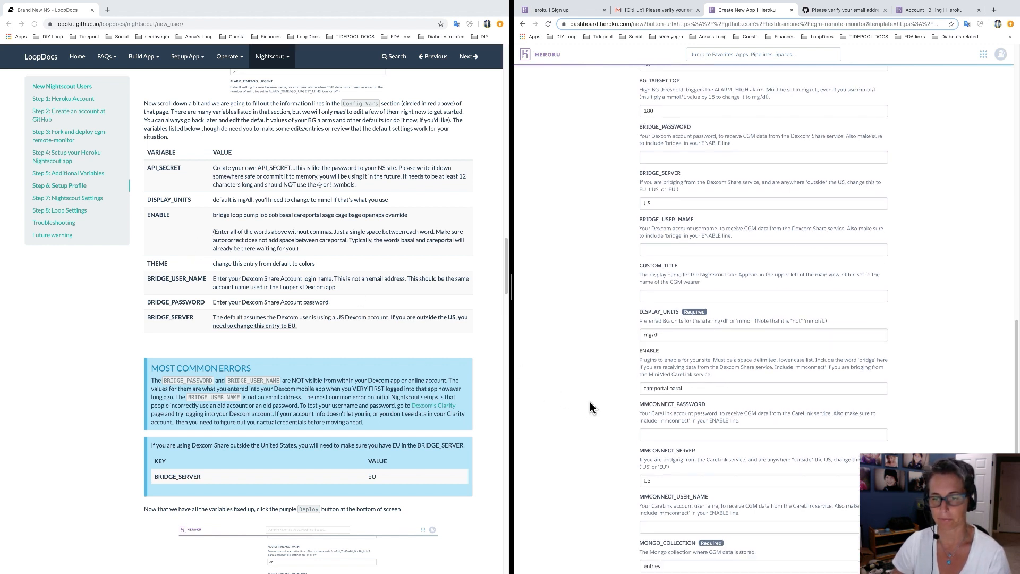
pyautogui.scroll(-2, 632, 389)
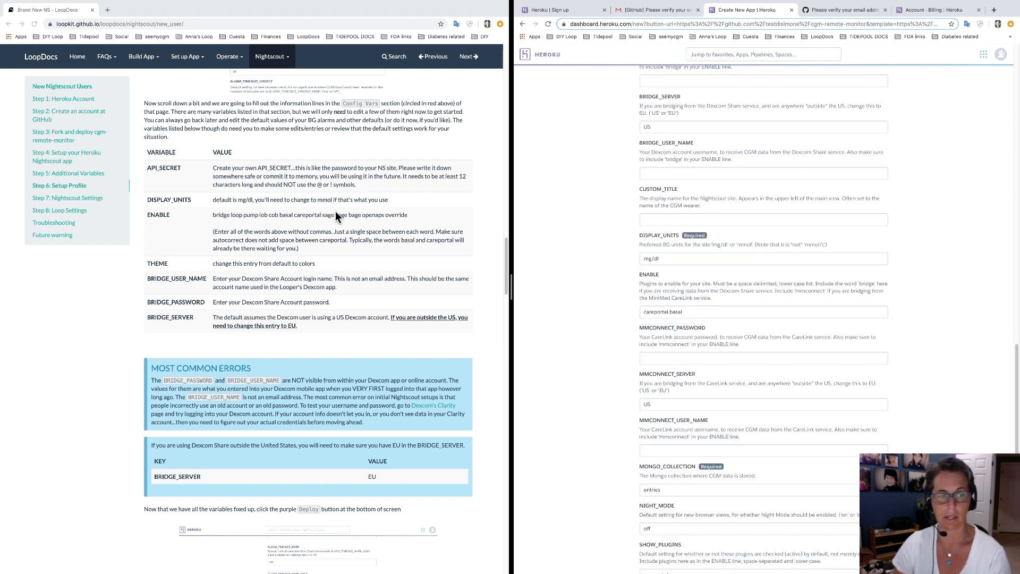
pyautogui.click(266, 223)
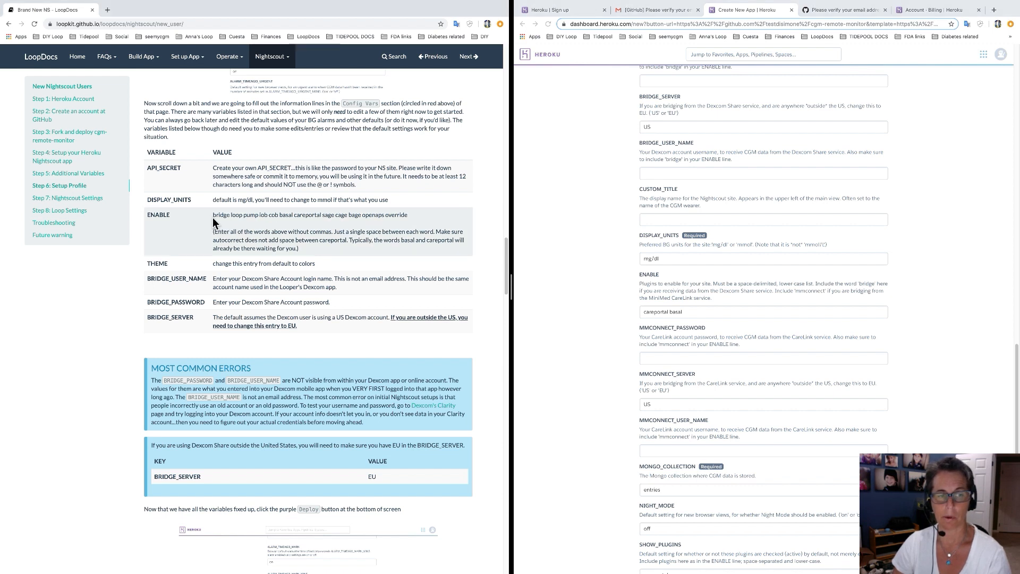
pyautogui.moveTo(213, 215); pyautogui.dragTo(409, 218)
pyautogui.press('super+c')
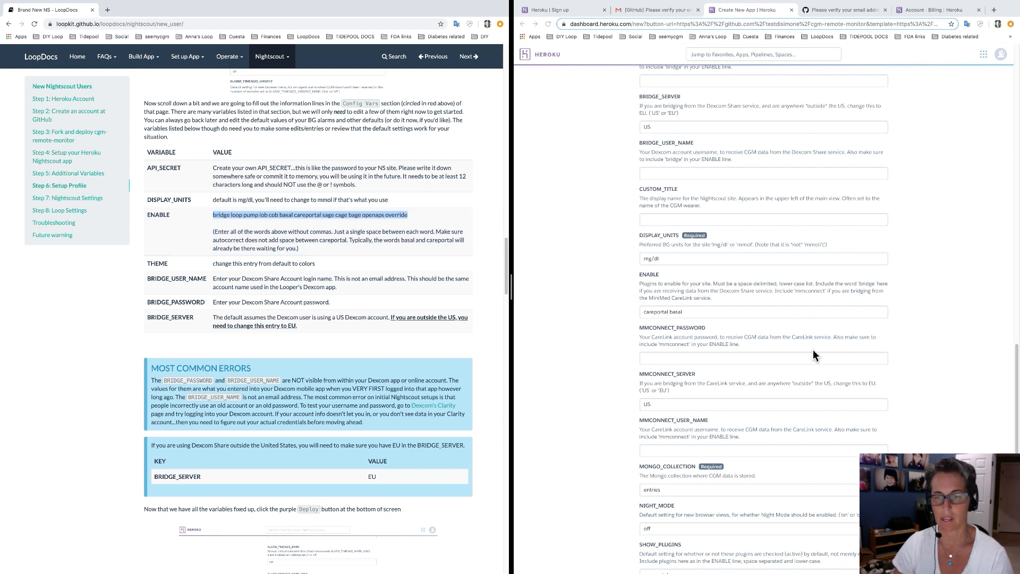
pyautogui.click(700, 317)
pyautogui.moveTo(700, 316); pyautogui.dragTo(640, 317)
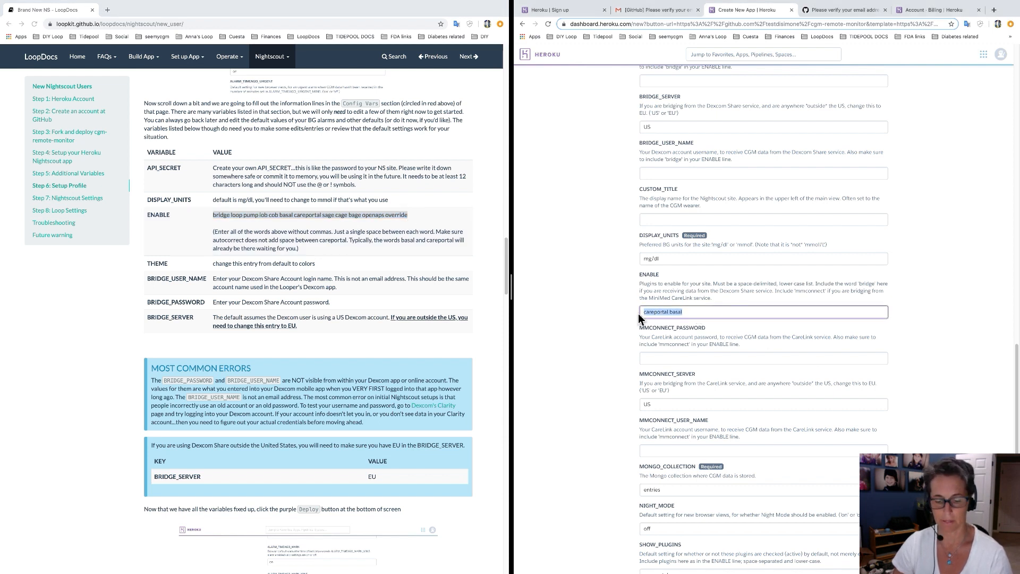
pyautogui.press('super+v')
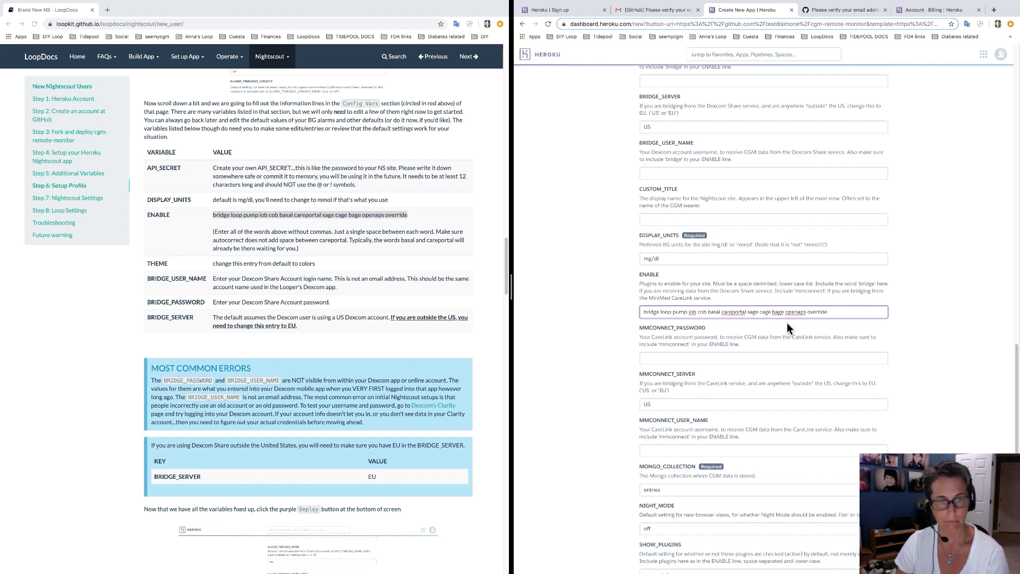
pyautogui.click(607, 337)
pyautogui.scroll(-4, 611, 346)
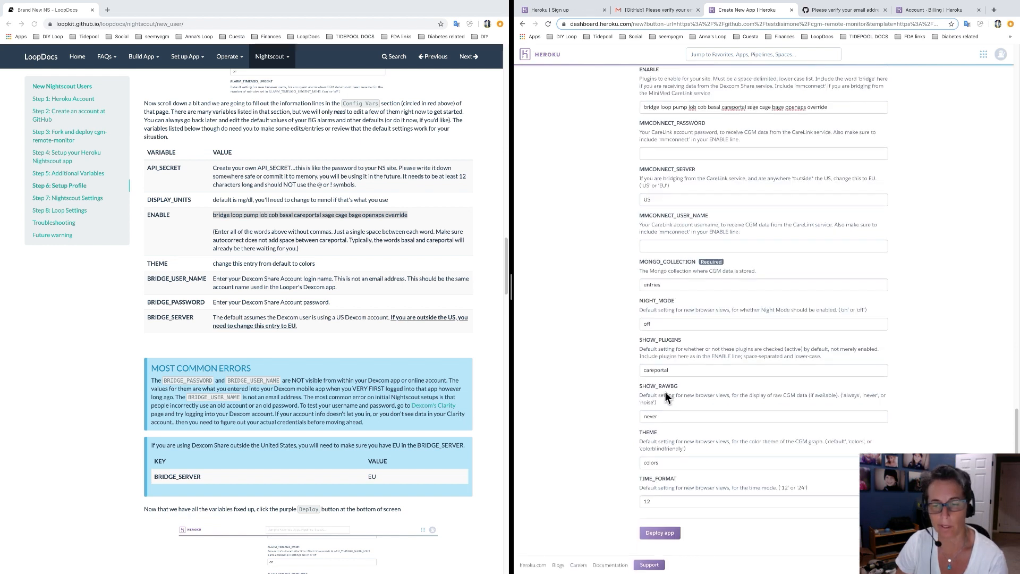
pyautogui.click(664, 465)
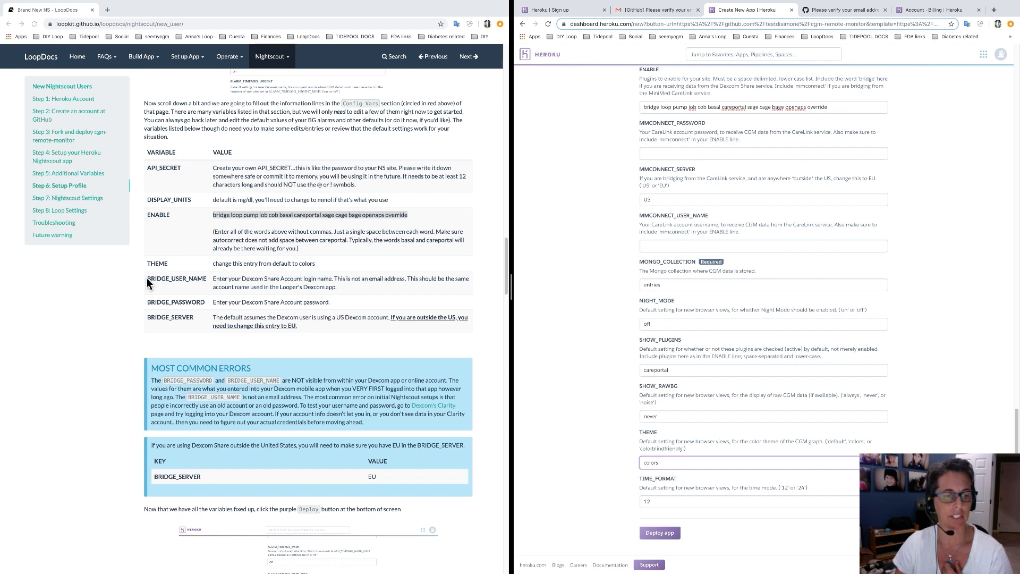
pyautogui.scroll(8, 618, 366)
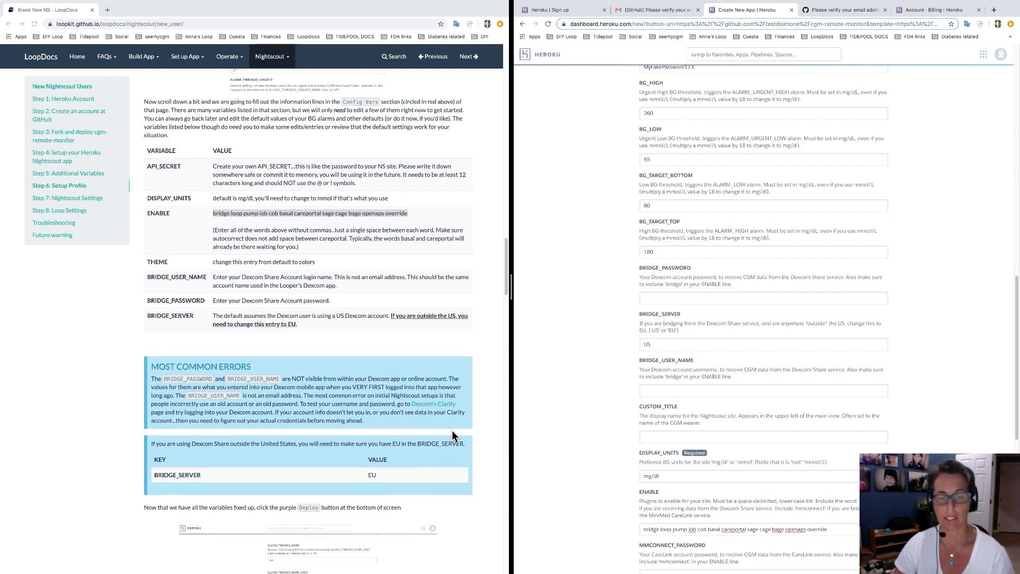
# Enter the Dexcom Share username and password in BRIDGE_USER_NAME and BRIDGE_PASSWORD, keeping BRIDGE_SERVER at US.
pyautogui.scroll(-1, 452, 429)
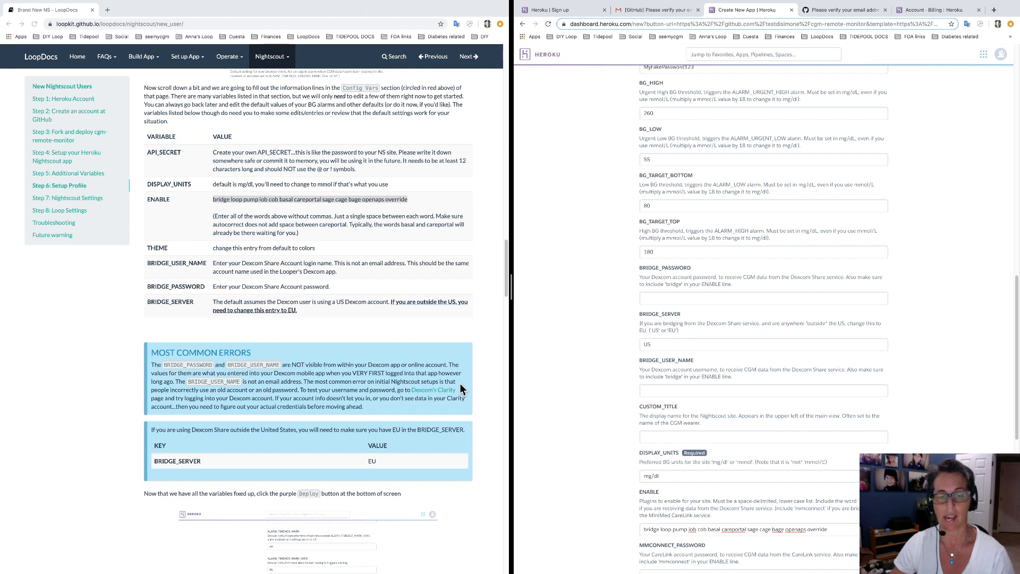
pyautogui.click(487, 391)
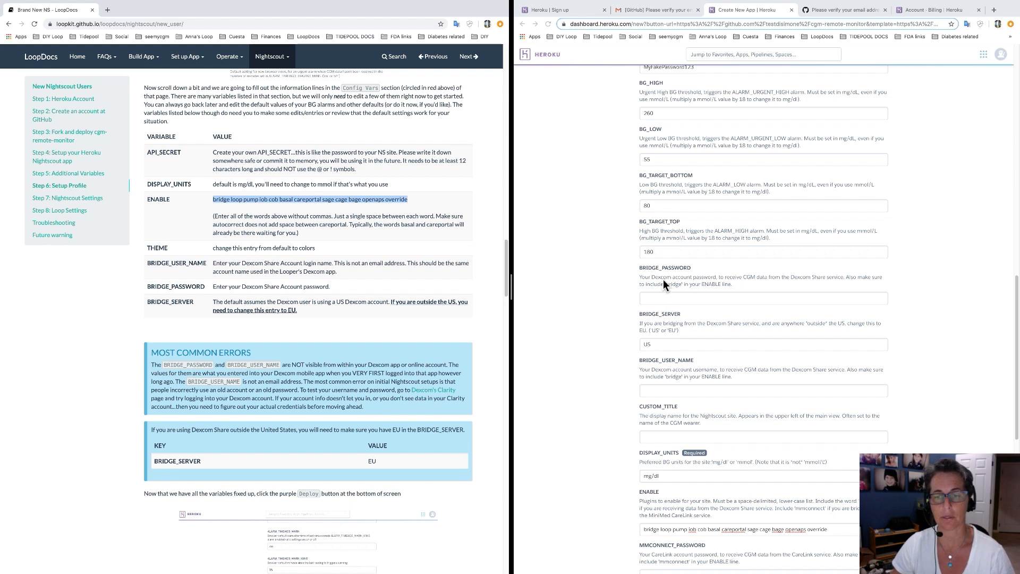
pyautogui.click(668, 299)
pyautogui.click(671, 393)
pyautogui.write('t')
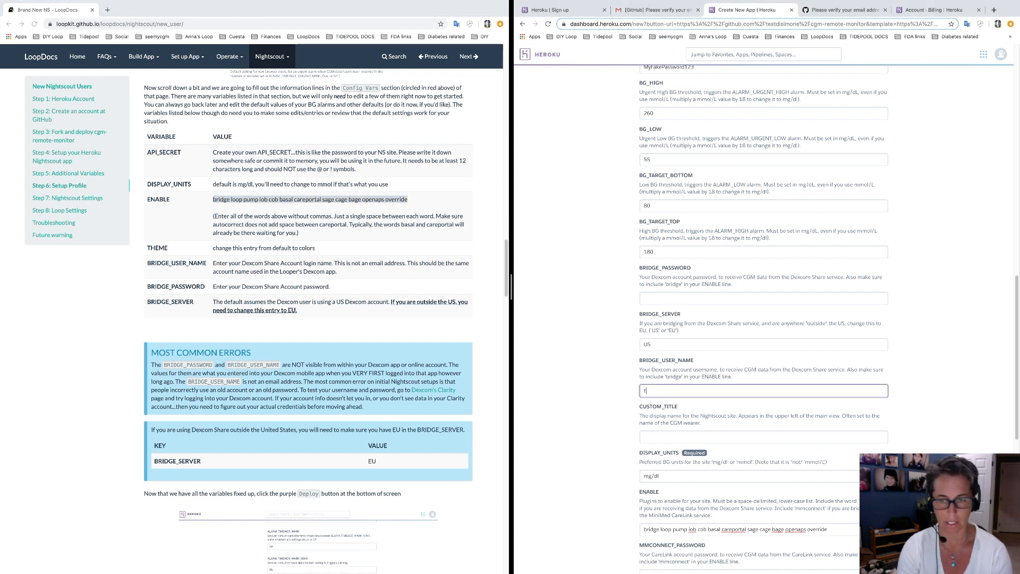
pyautogui.write('estdisimone')
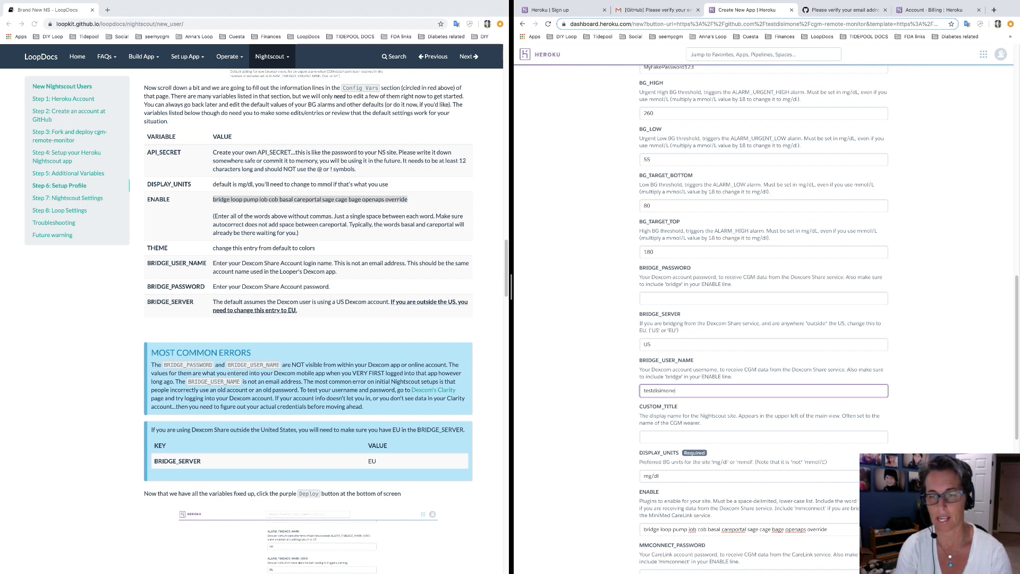
pyautogui.click(691, 300)
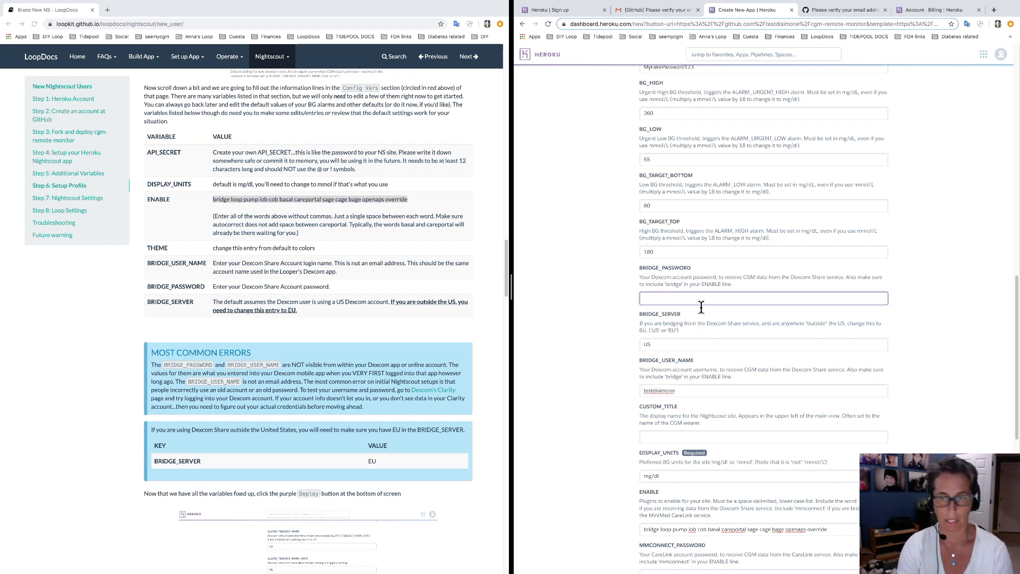
pyautogui.write('Dec')
pyautogui.write('com ')
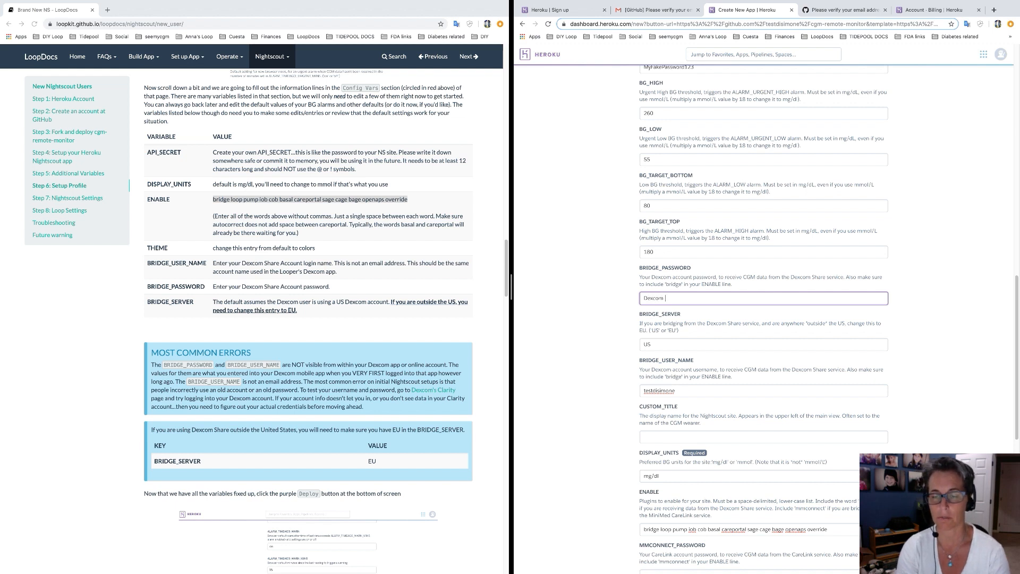
pyautogui.write('123')
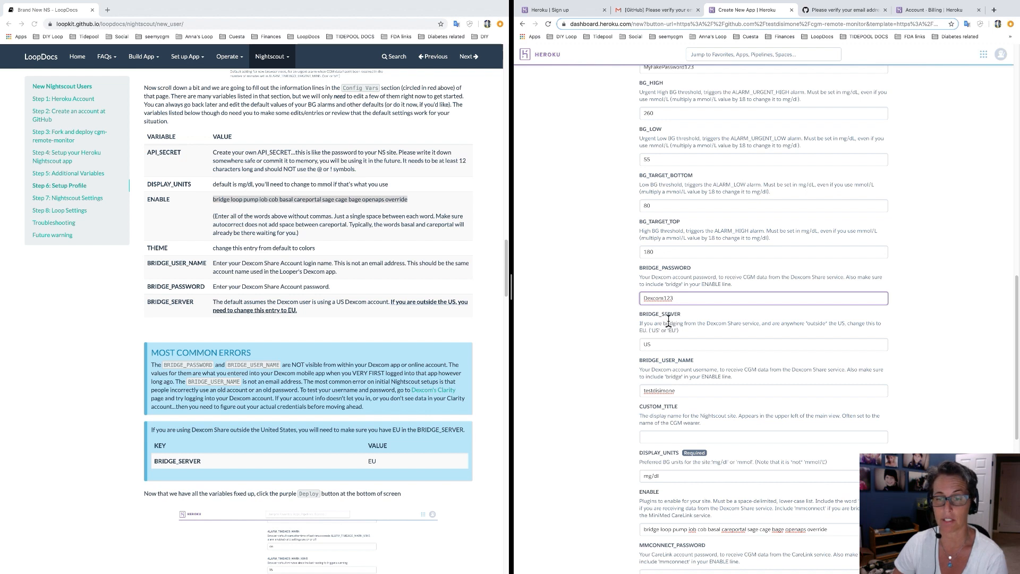
pyautogui.click(656, 346)
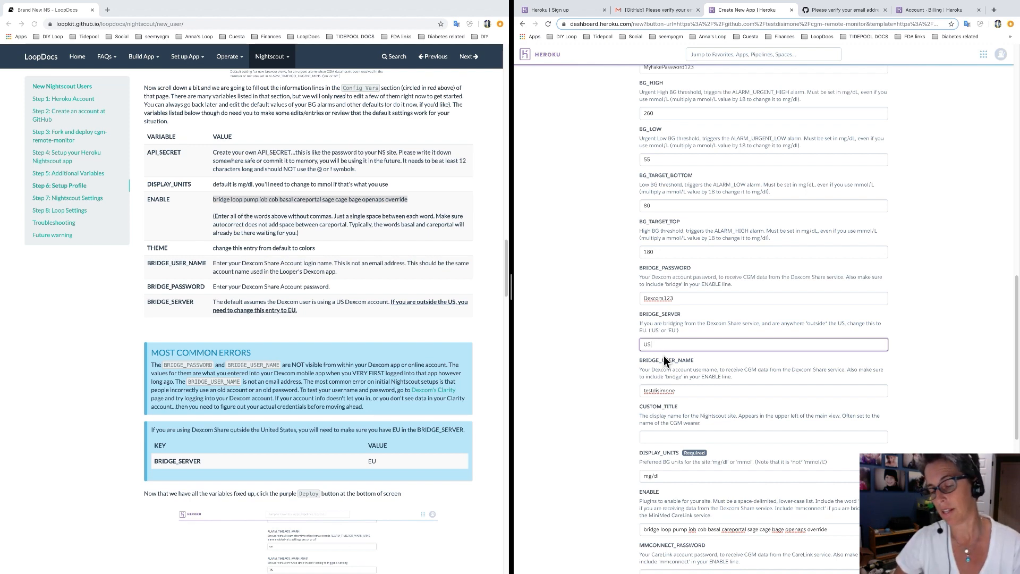
# Deploy the app from the bottom of the form and follow the build log until deployment succeeds.
pyautogui.scroll(-1, 378, 355)
pyautogui.scroll(-2, 378, 354)
pyautogui.scroll(-3, 375, 353)
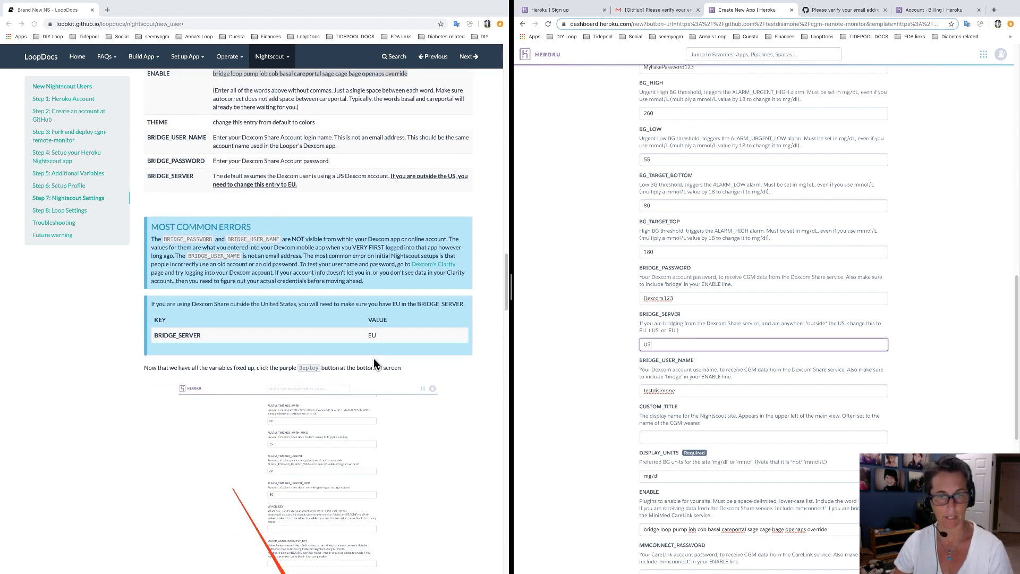
pyautogui.scroll(-1, 374, 381)
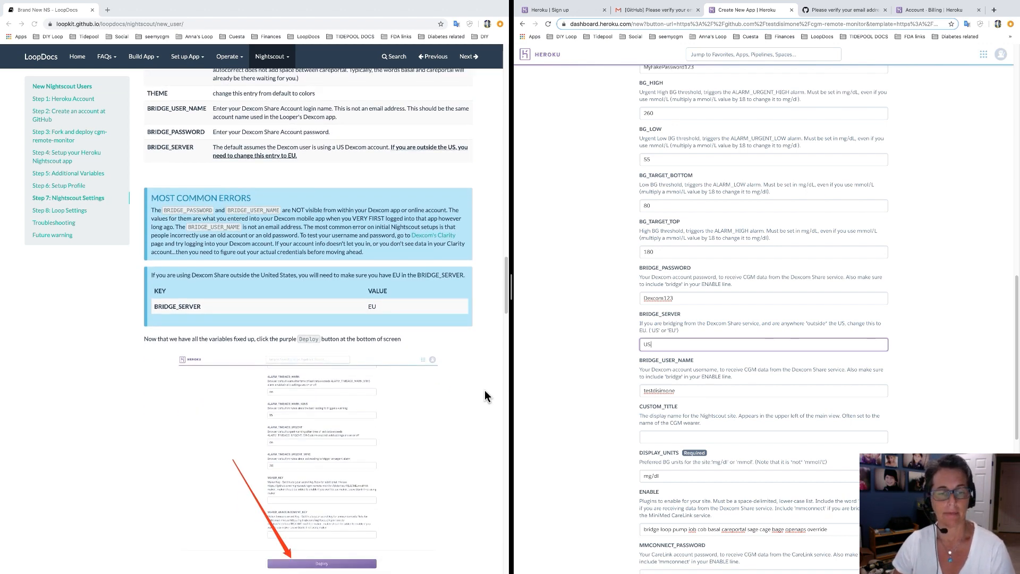
pyautogui.scroll(-6, 440, 384)
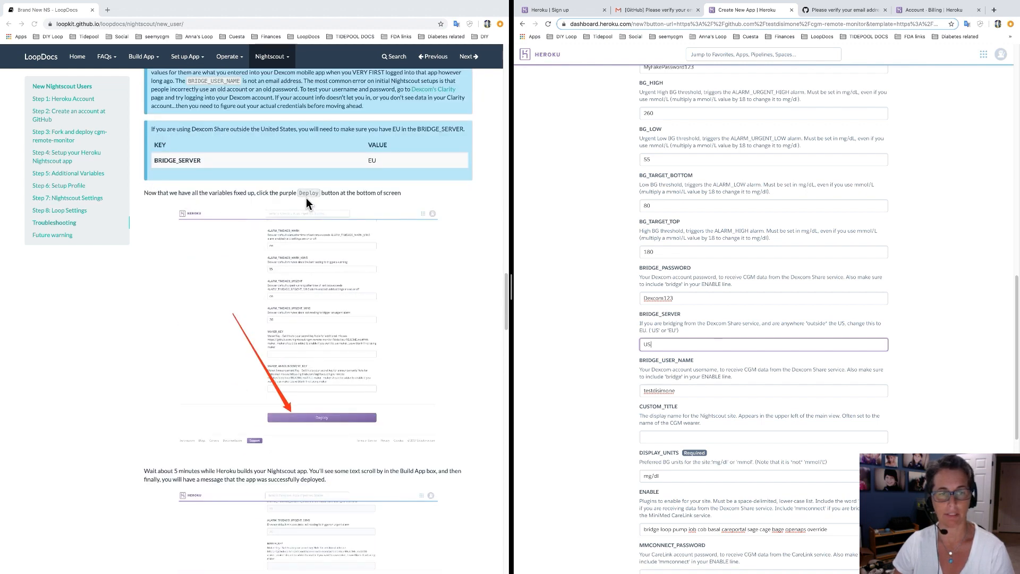
pyautogui.scroll(-6, 594, 324)
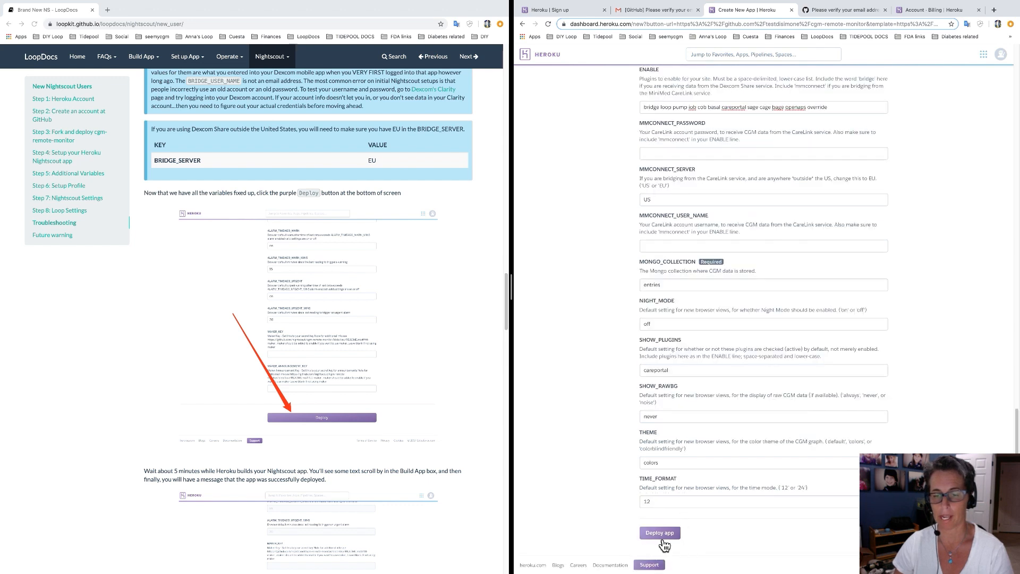
pyautogui.click(662, 539)
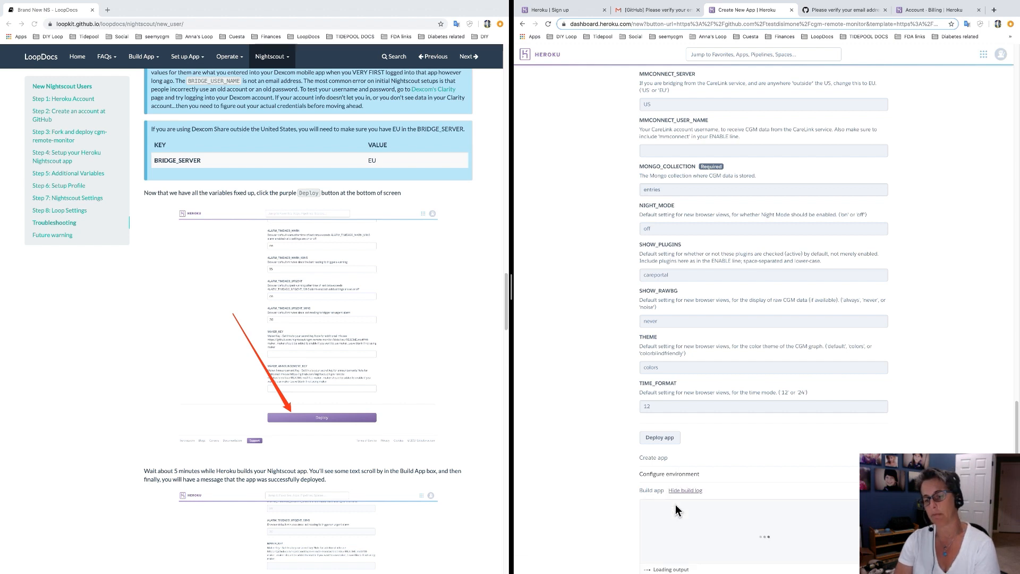
pyautogui.scroll(-2, 901, 384)
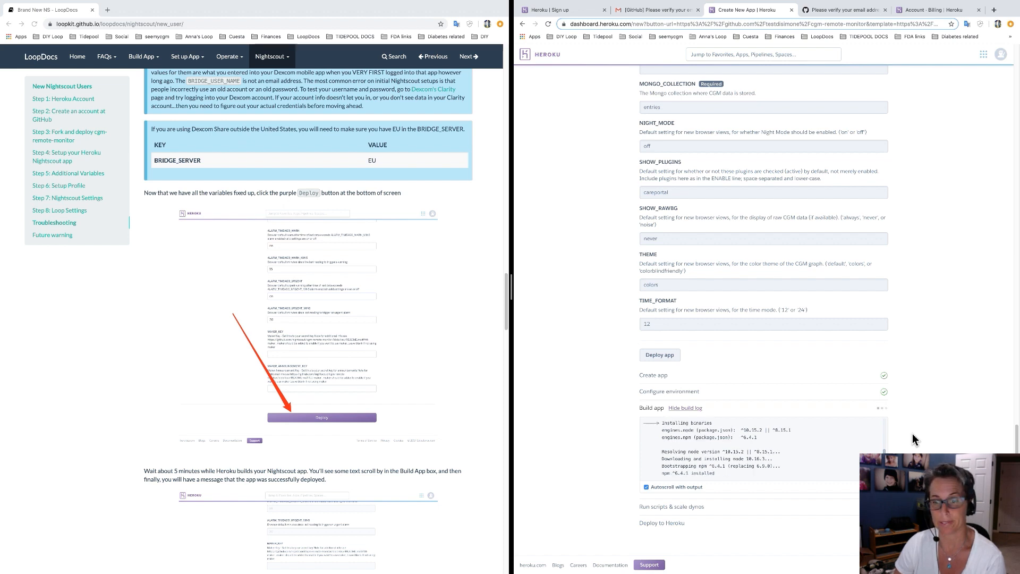
pyautogui.scroll(-5, 298, 468)
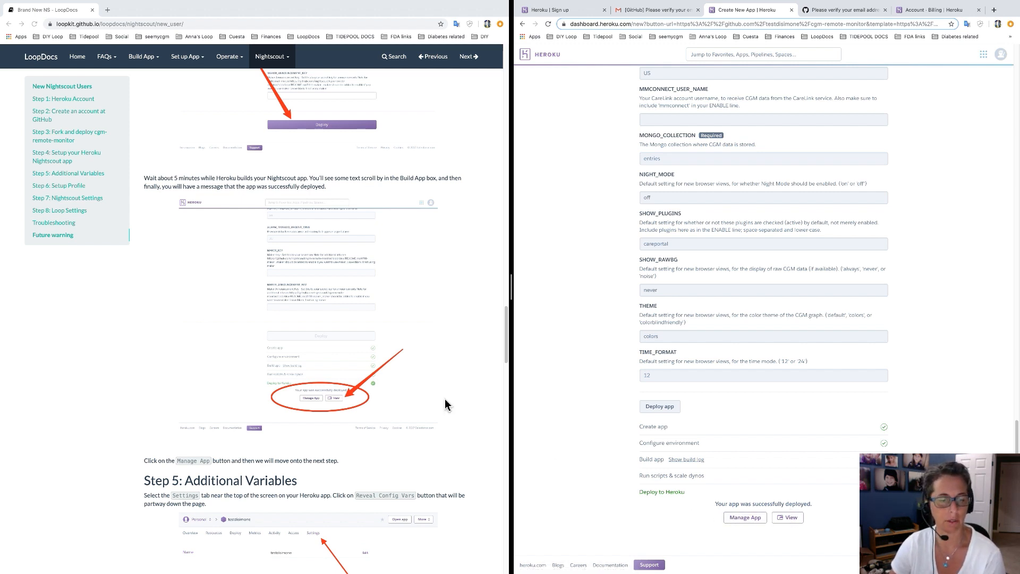
# Open Manage App to view the janehasthesugars overview with mLab MongoDB, Papertrail and the web dyno.
pyautogui.scroll(-5, 461, 400)
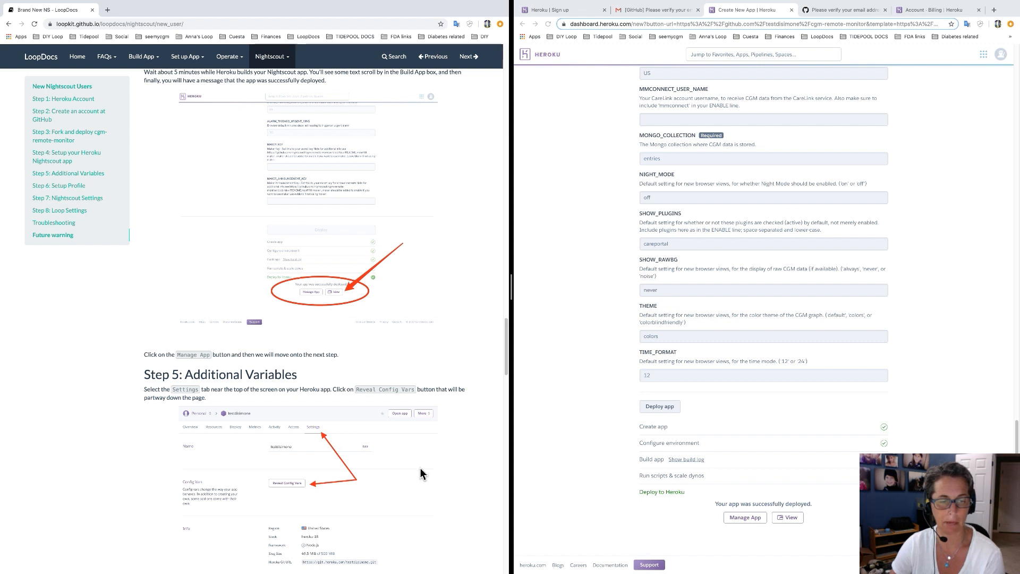
pyautogui.scroll(-3, 421, 470)
pyautogui.scroll(-2, 421, 470)
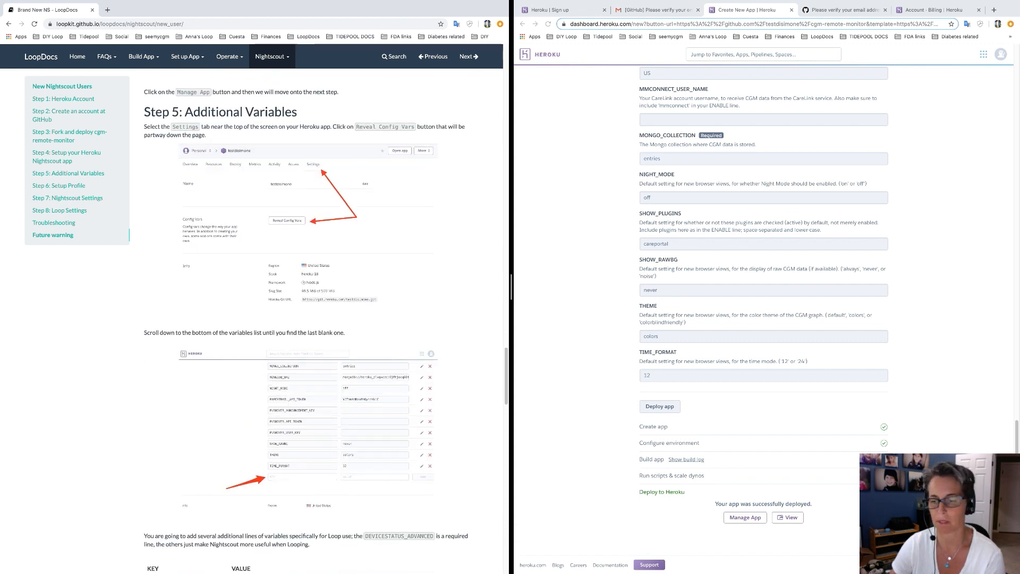
pyautogui.click(756, 520)
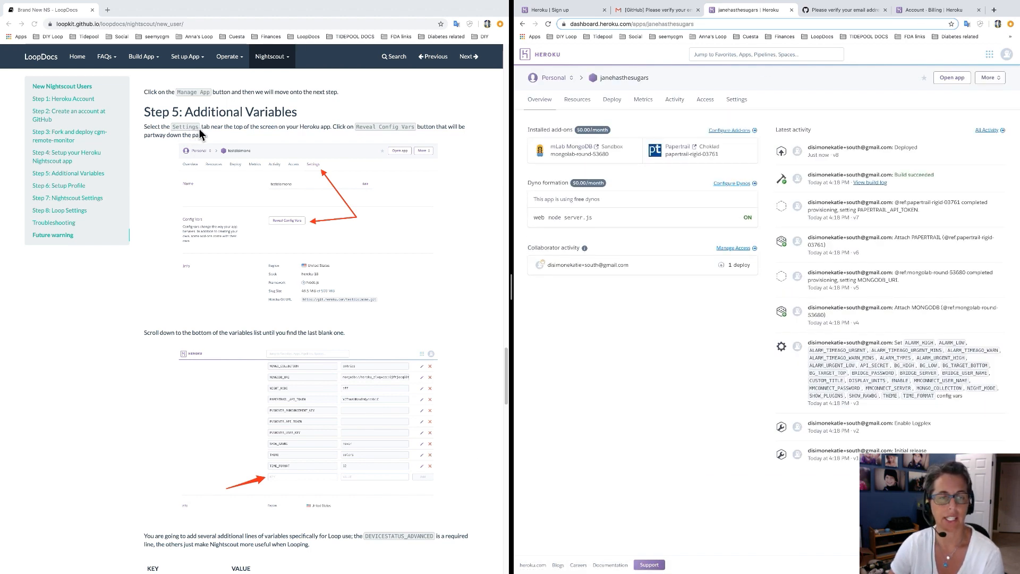
# Reveal the janehasthesugars config vars in Settings, leaving the app name unchanged.
pyautogui.click(738, 105)
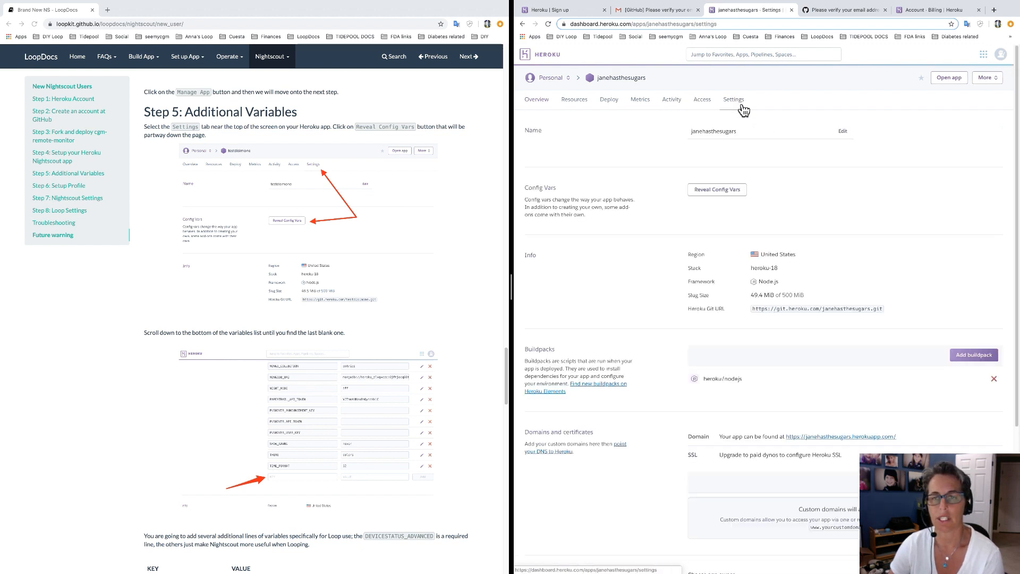
pyautogui.click(733, 193)
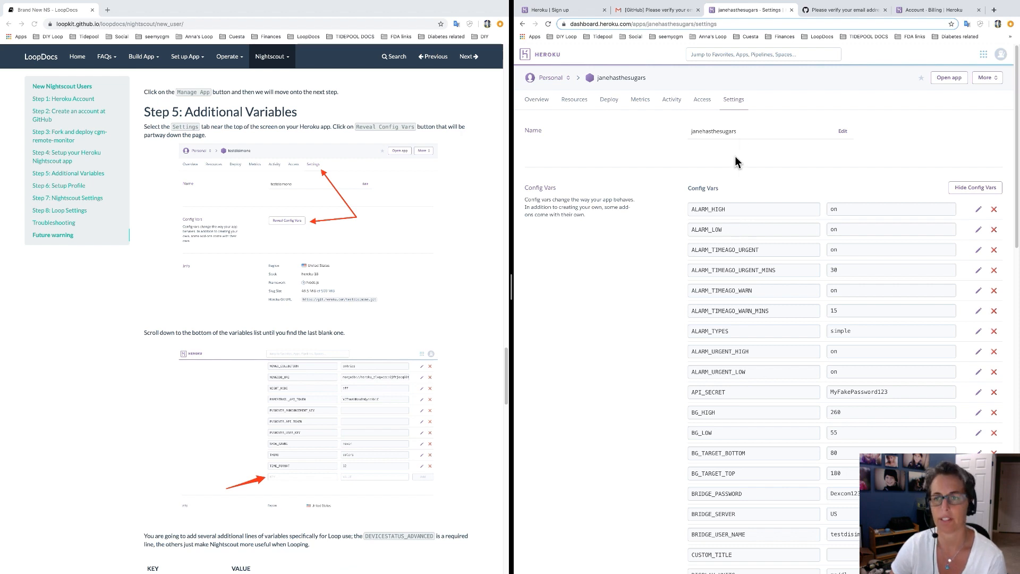
pyautogui.click(744, 136)
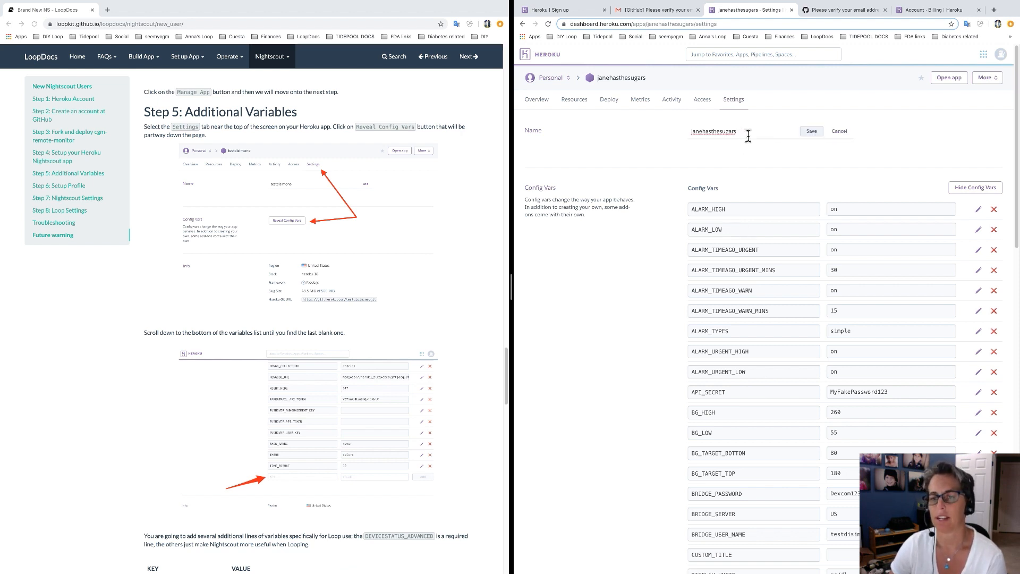
pyautogui.moveTo(746, 135); pyautogui.dragTo(687, 135)
pyautogui.click(748, 135)
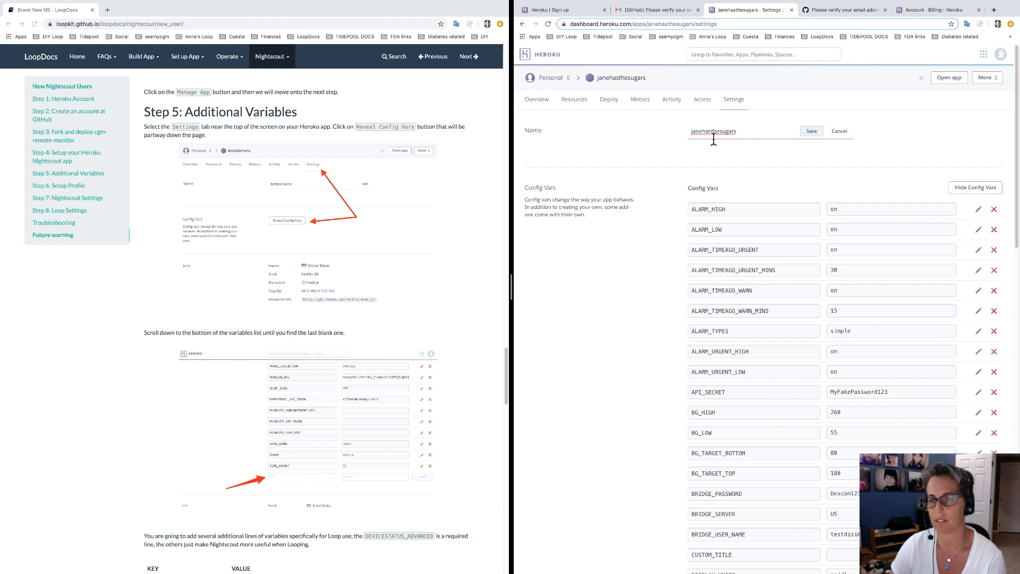
pyautogui.click(748, 155)
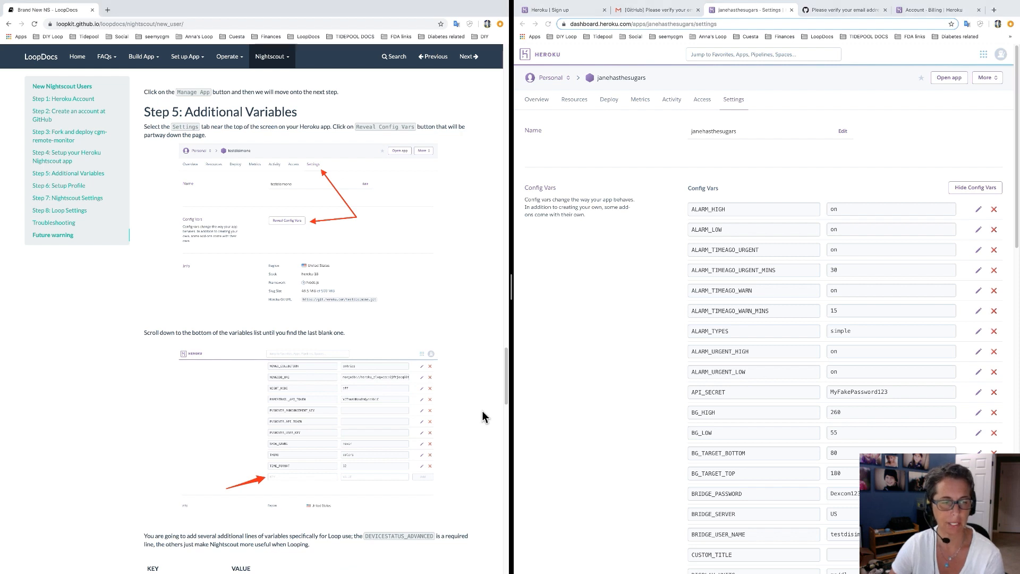
# Add config var DEVICESTATUS_ADVANCED with value true, copied from the LoopDocs table.
pyautogui.scroll(-15, 644, 373)
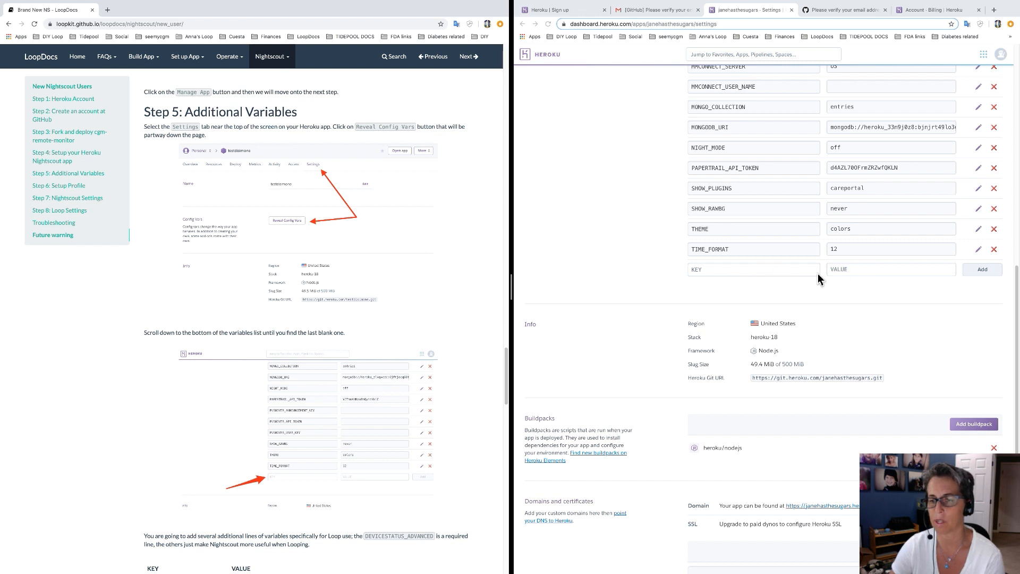
pyautogui.scroll(-2, 486, 324)
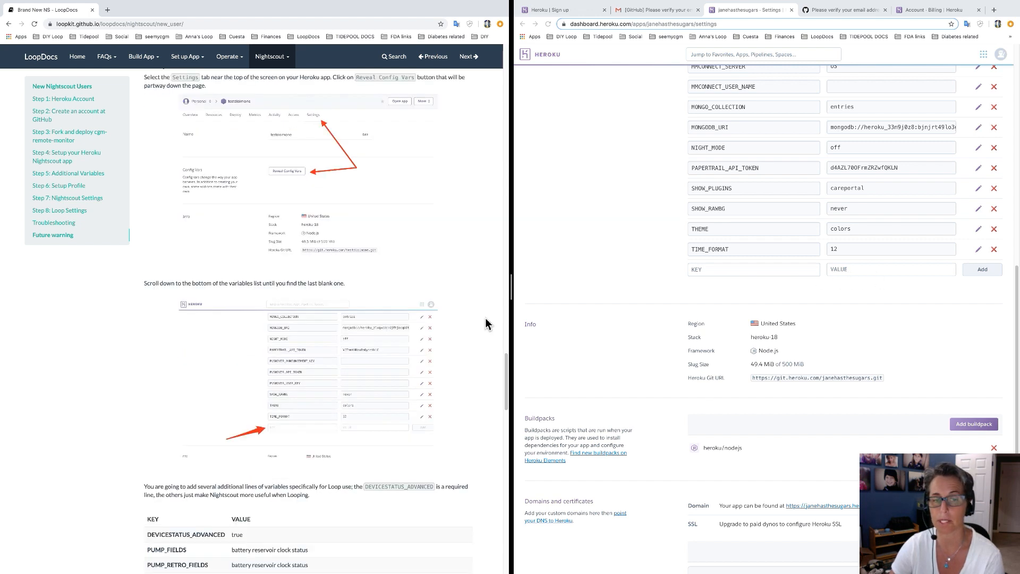
pyautogui.scroll(-4, 486, 325)
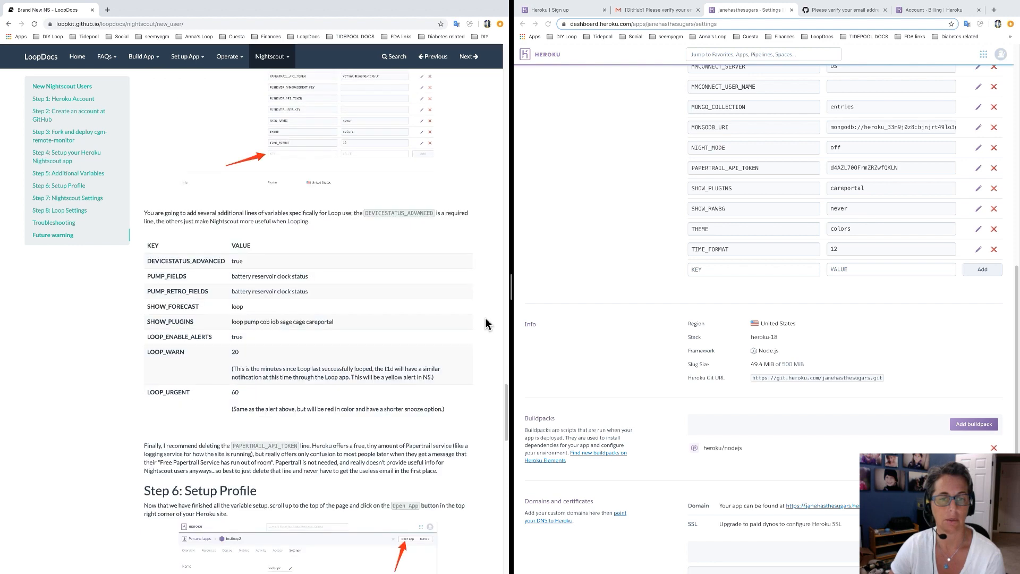
pyautogui.scroll(-2, 486, 324)
pyautogui.scroll(-1, 486, 324)
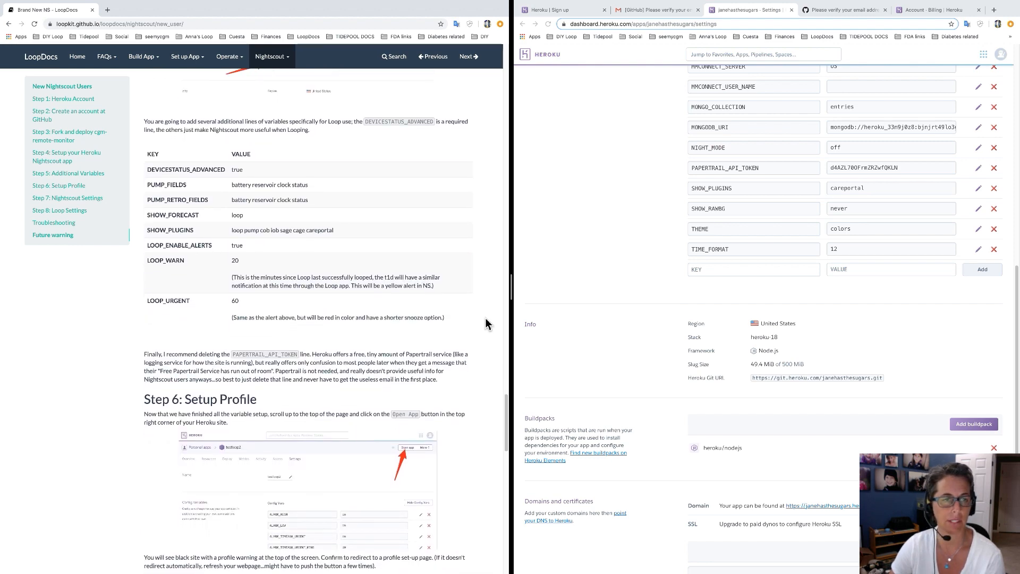
pyautogui.scroll(-1, 486, 324)
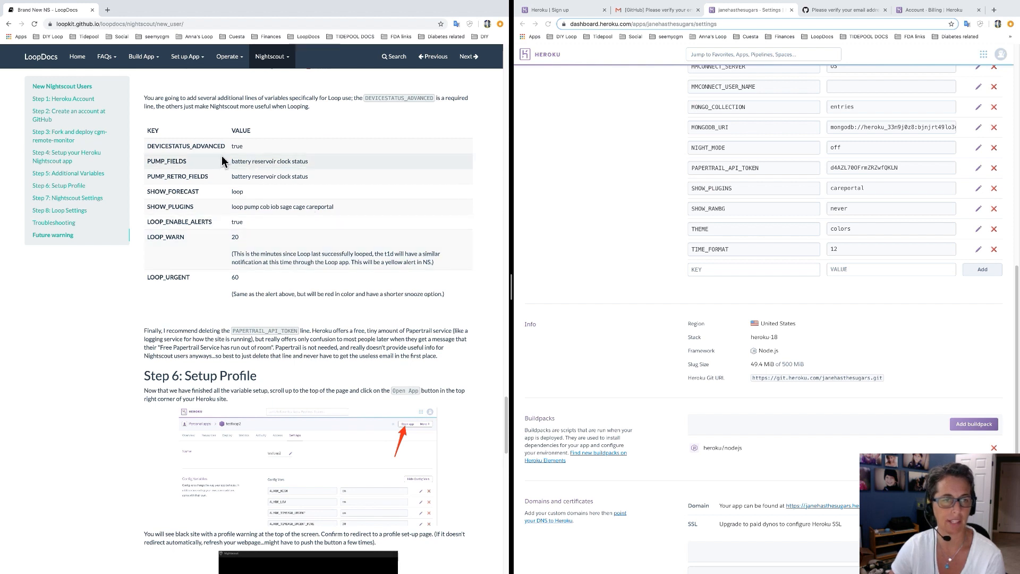
pyautogui.moveTo(225, 150); pyautogui.dragTo(149, 150)
pyautogui.press('super+c')
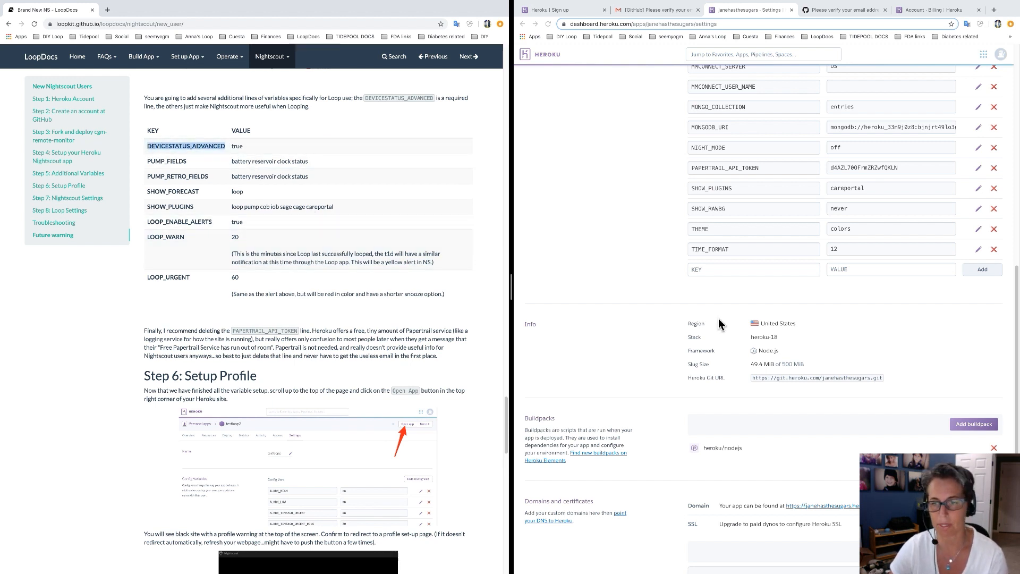
pyautogui.click(723, 271)
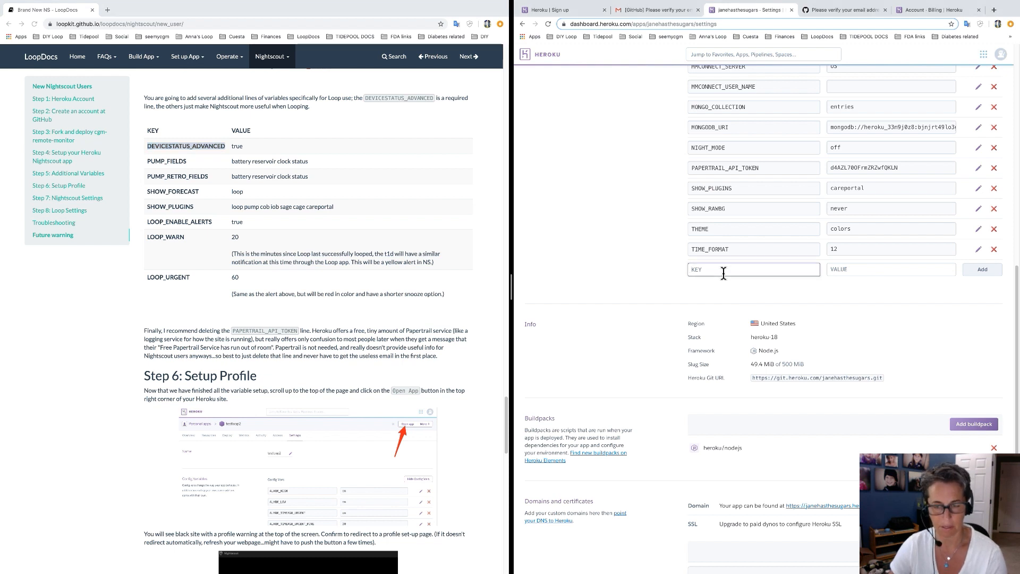
pyautogui.press('super+v')
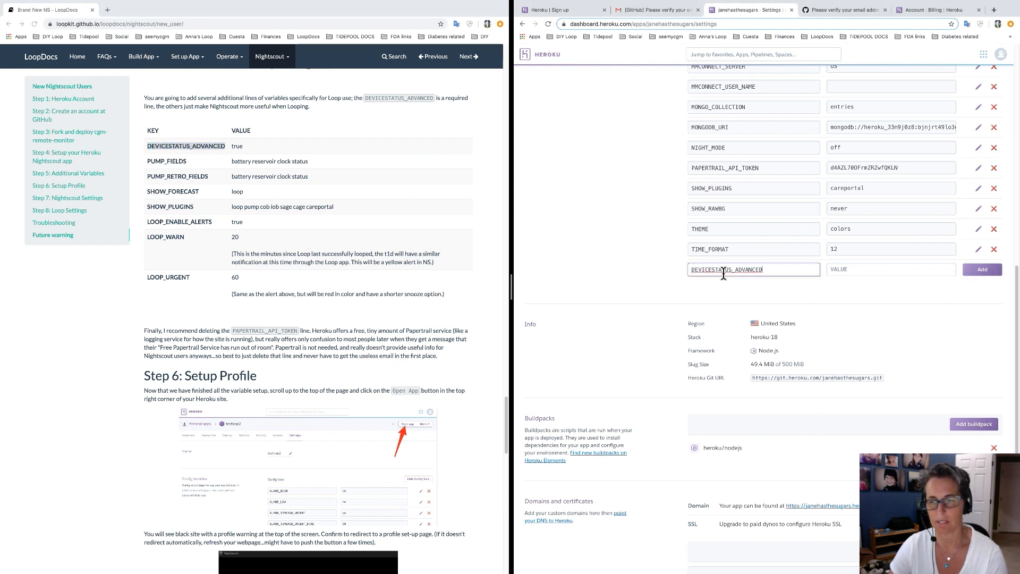
pyautogui.click(852, 272)
pyautogui.write('true')
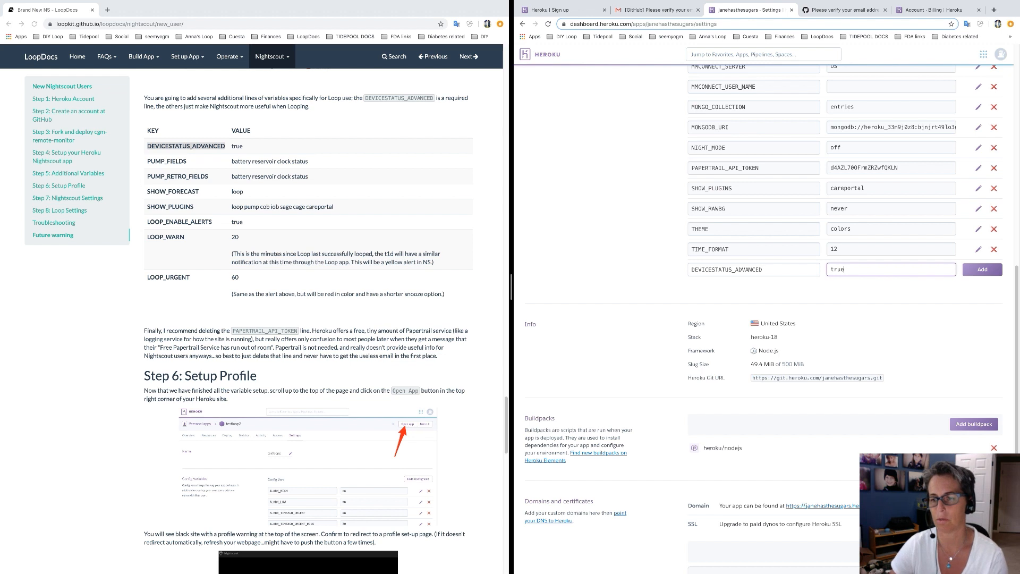
pyautogui.click(983, 271)
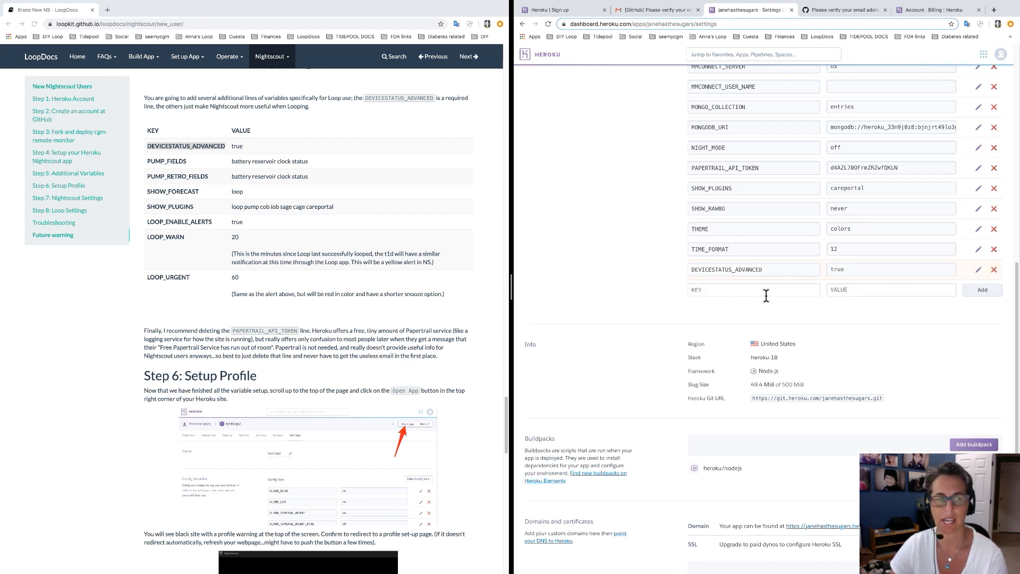
# Add PUMP_FIELDS with value 'battery reservoir clock status'.
pyautogui.moveTo(187, 161); pyautogui.dragTo(153, 165)
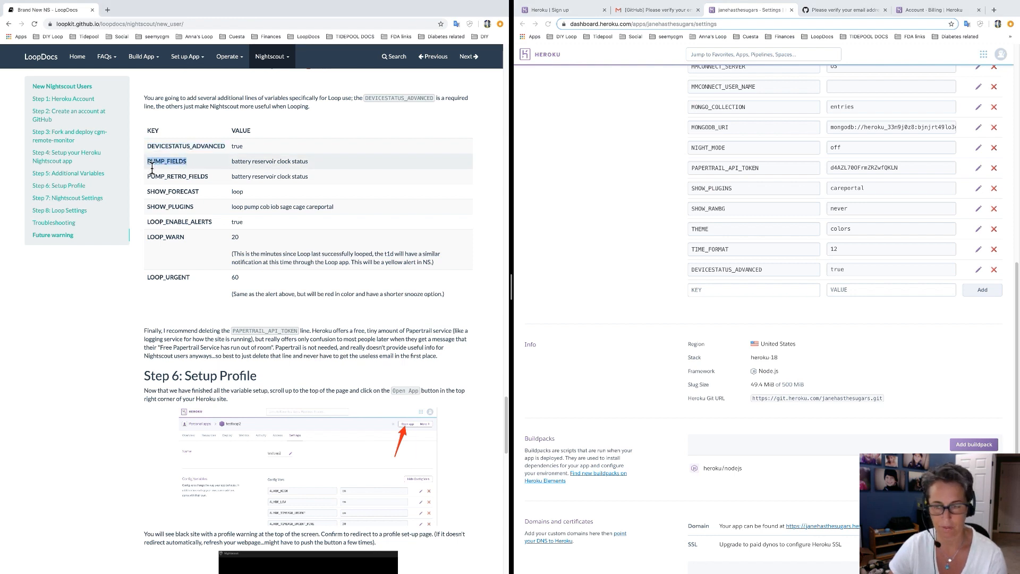
pyautogui.click(704, 289)
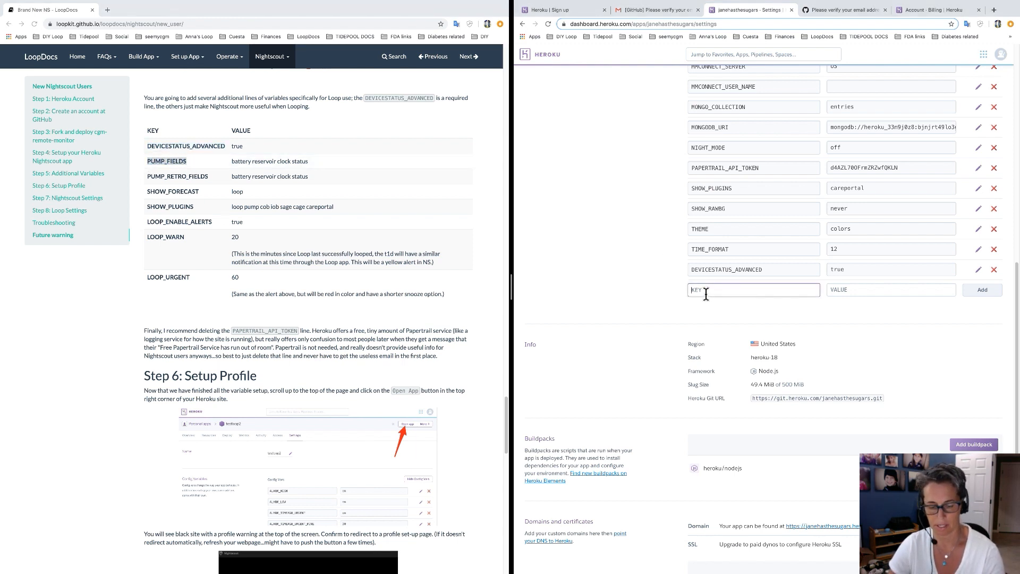
pyautogui.write('PUMP_FIELDS')
pyautogui.click(314, 169)
pyautogui.moveTo(310, 162); pyautogui.dragTo(232, 165)
pyautogui.press('super+c')
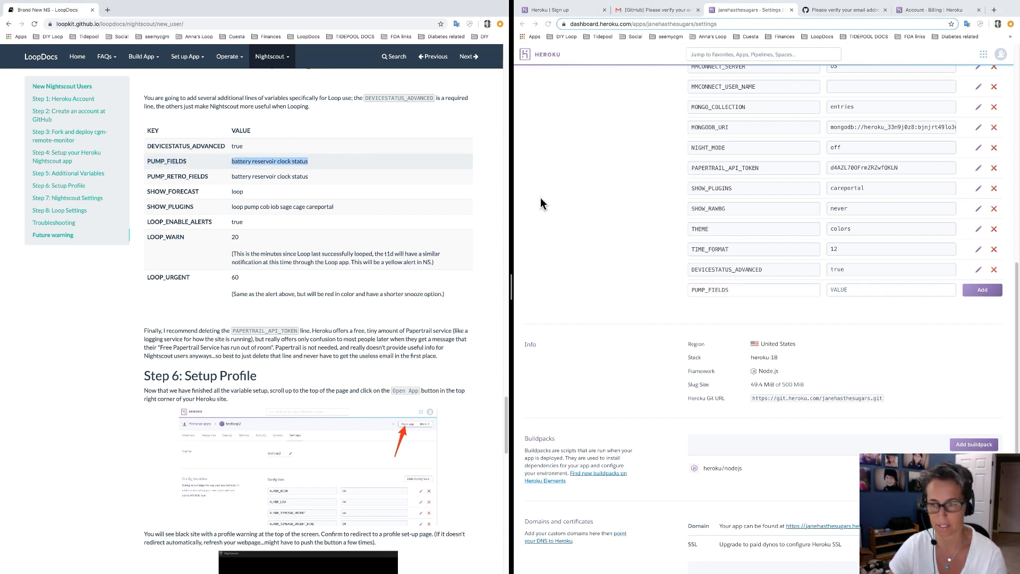
pyautogui.click(898, 291)
pyautogui.click(896, 293)
pyautogui.press('super+v')
pyautogui.click(983, 291)
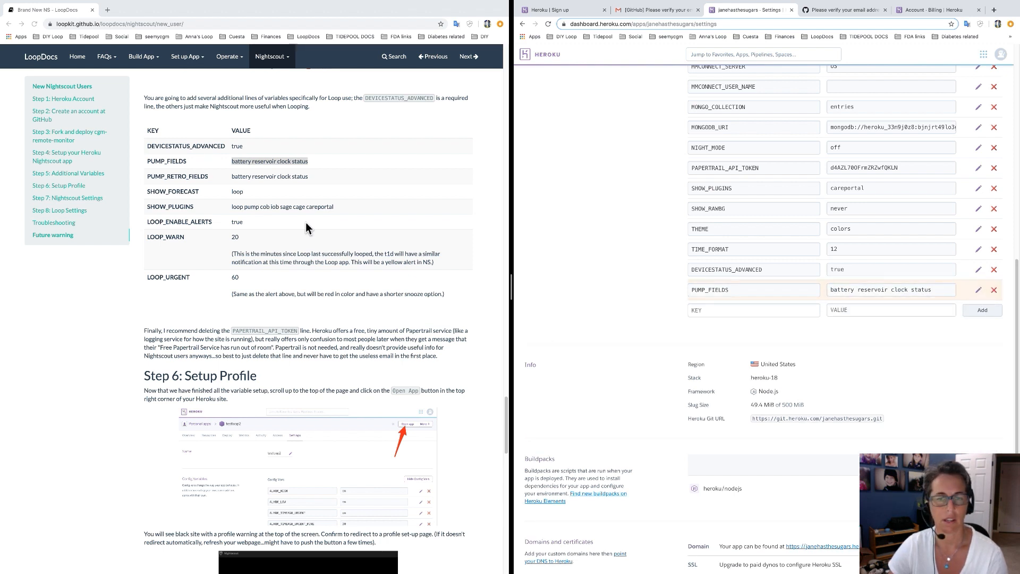
# Add PUMP_RETRO_FIELDS with the same value 'battery reservoir clock status'.
pyautogui.click(854, 310)
pyautogui.press('super+v')
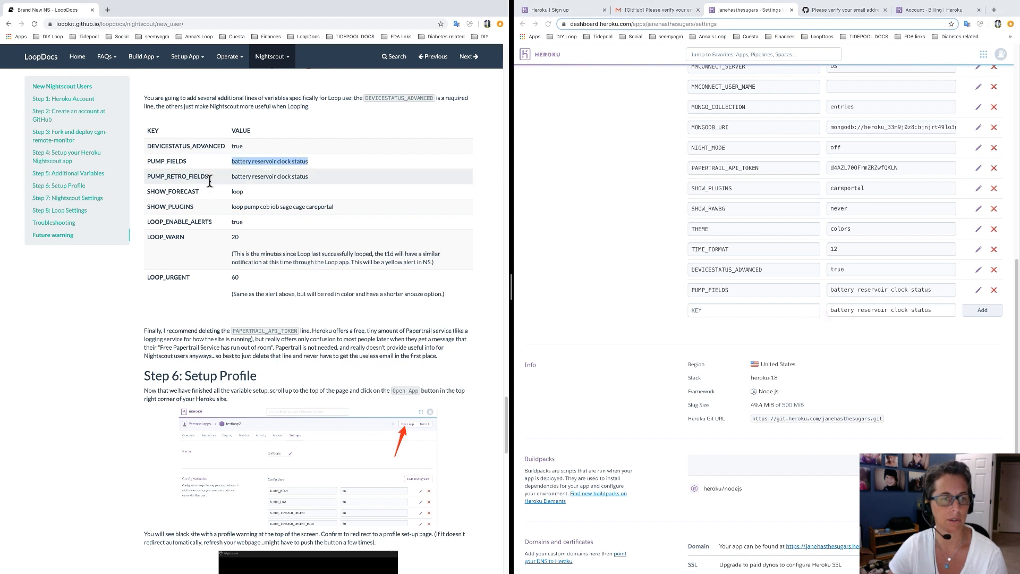
pyautogui.moveTo(209, 177); pyautogui.dragTo(171, 179)
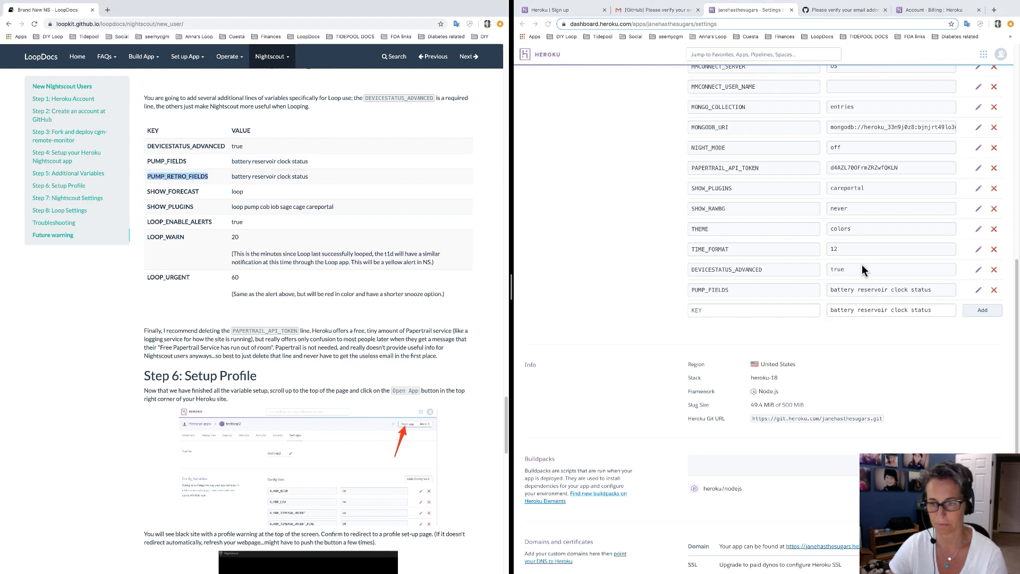
pyautogui.click(790, 313)
pyautogui.write('PUMP_RETRO_FIELDS')
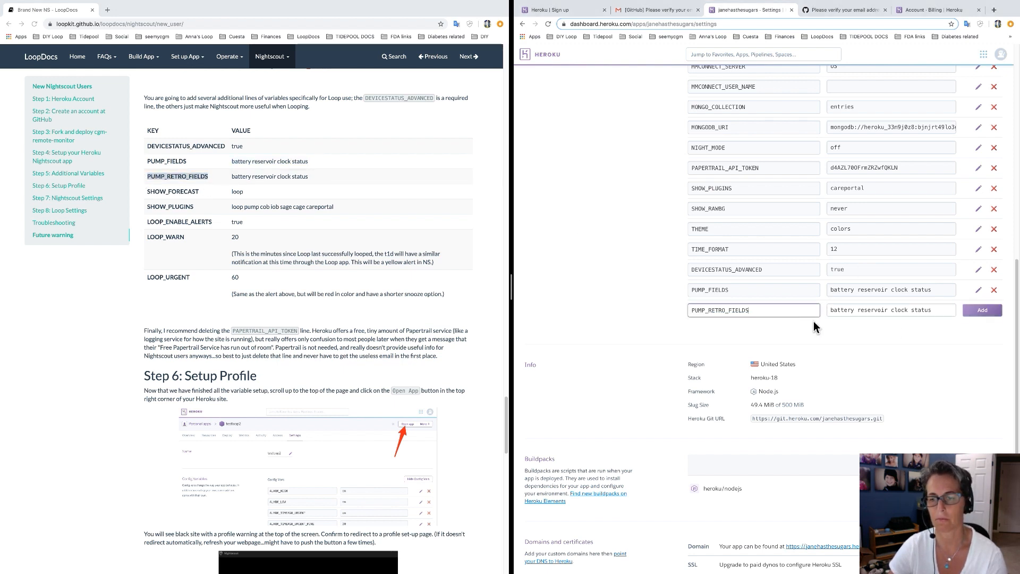
pyautogui.click(982, 309)
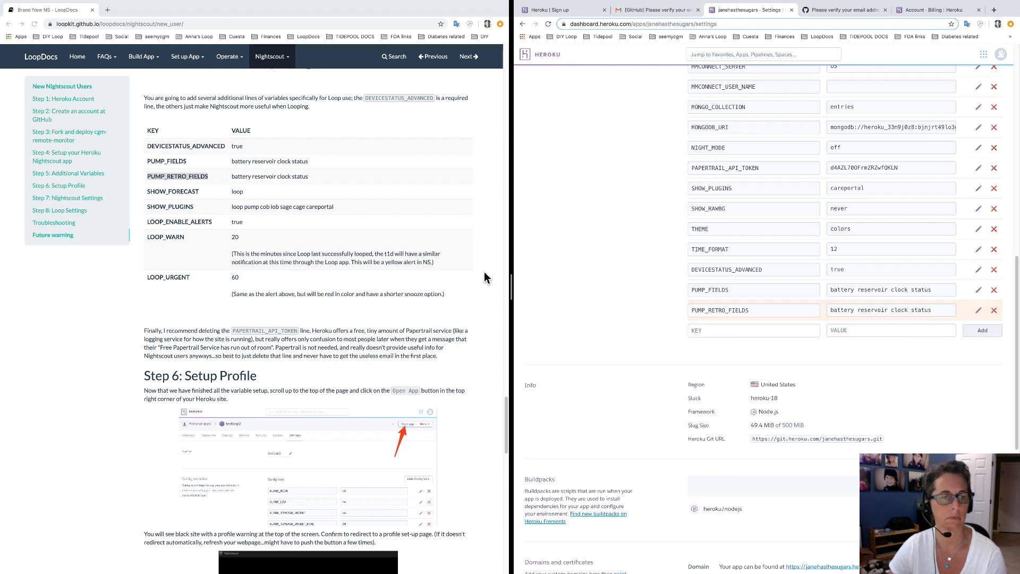
# Start a SHOW_FORECAST config var with value loop.
pyautogui.moveTo(199, 193); pyautogui.dragTo(150, 196)
pyautogui.press('super+c')
pyautogui.click(706, 331)
pyautogui.press('super+v')
pyautogui.click(857, 335)
pyautogui.write('l')
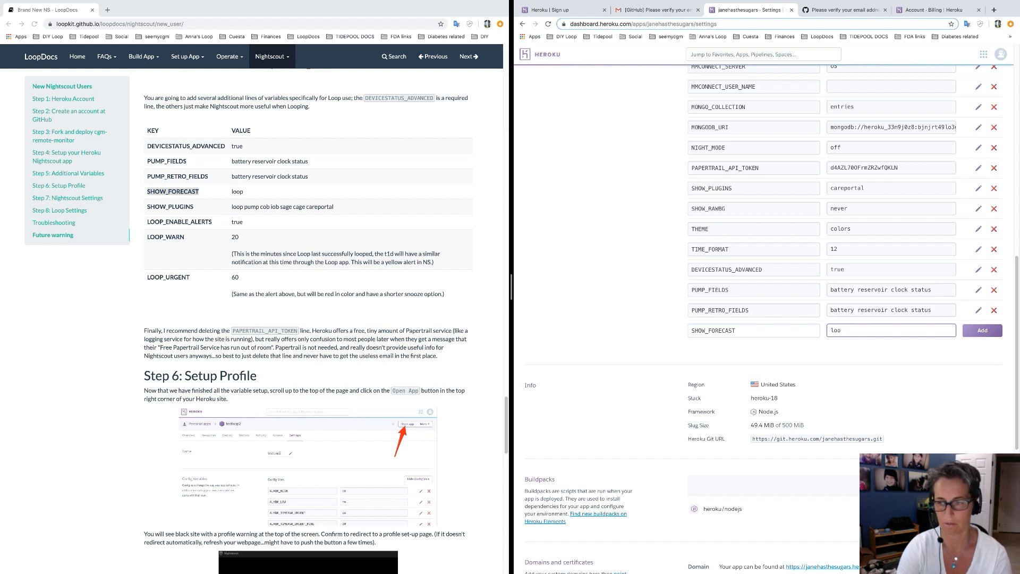
pyautogui.write('oop')
# Save SHOW_FORECAST as loop and add SHOW_PLUGINS as 'loop pump cob iob sage cage careportal'.
pyautogui.click(974, 334)
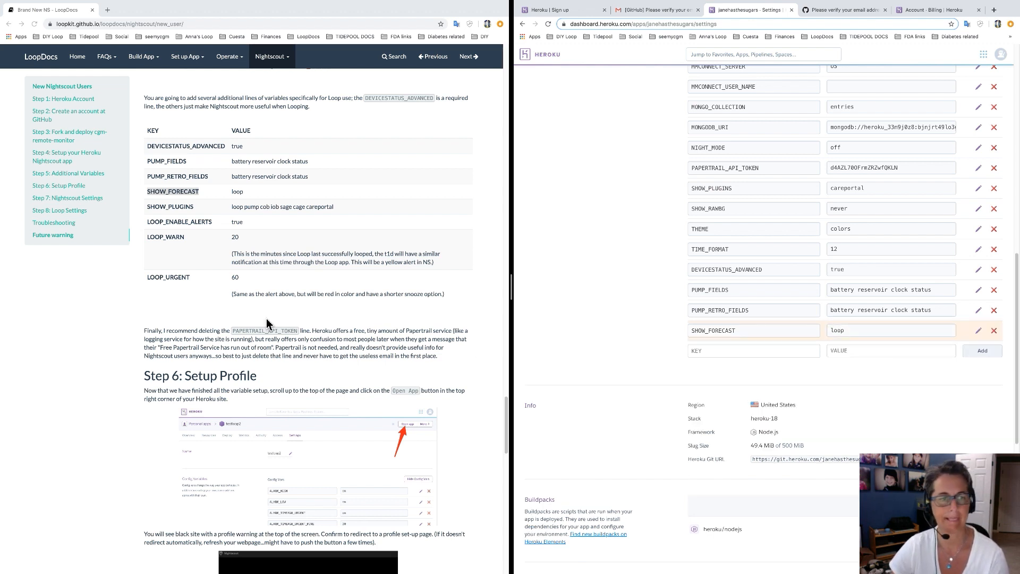
pyautogui.click(195, 209)
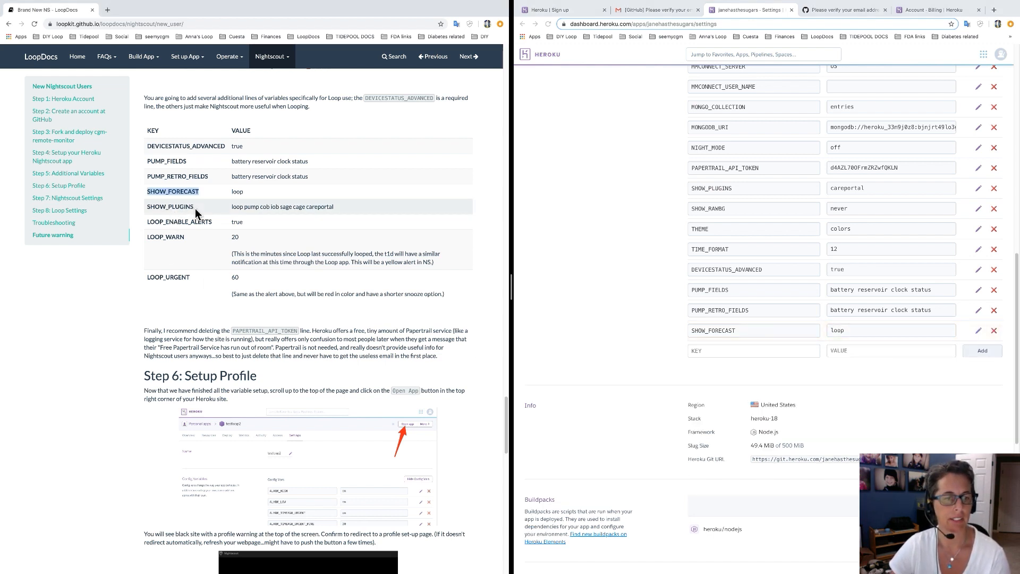
pyautogui.tripleClick(287, 211)
pyautogui.hotkey('ctrl', 'c')
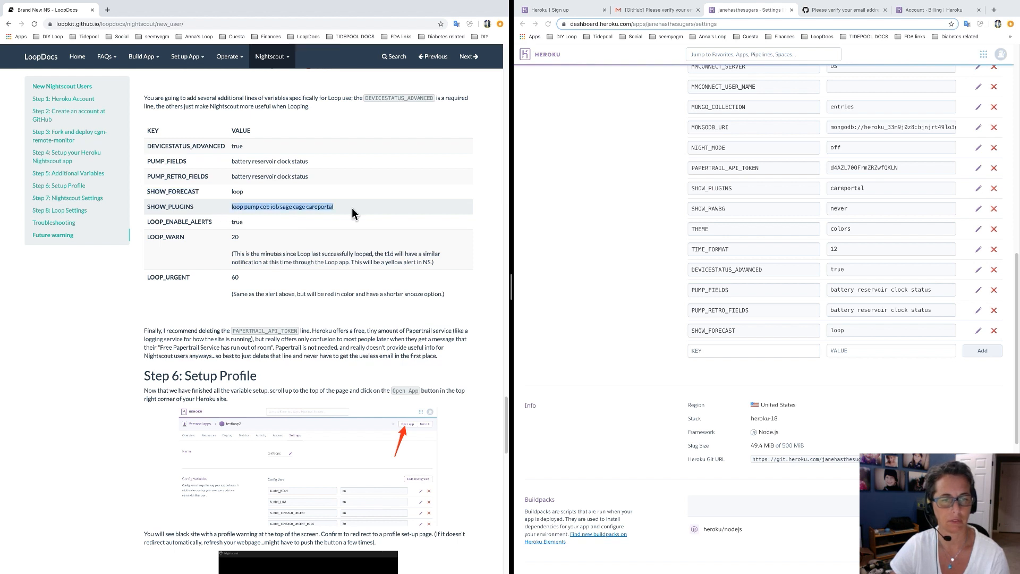
pyautogui.click(842, 354)
pyautogui.hotkey('ctrl', 'v')
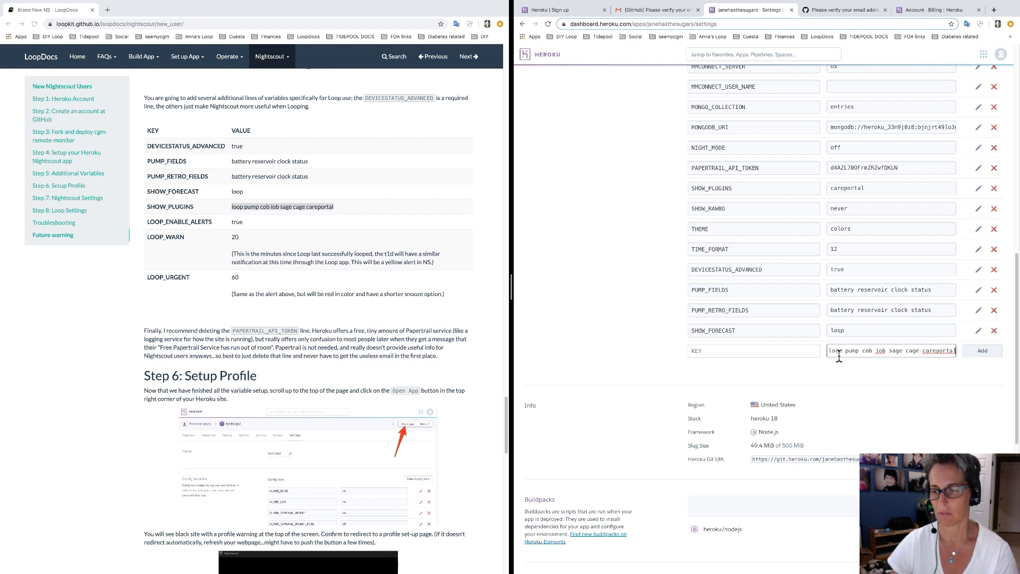
pyautogui.click(803, 355)
pyautogui.write('SHOW_PLUGINS')
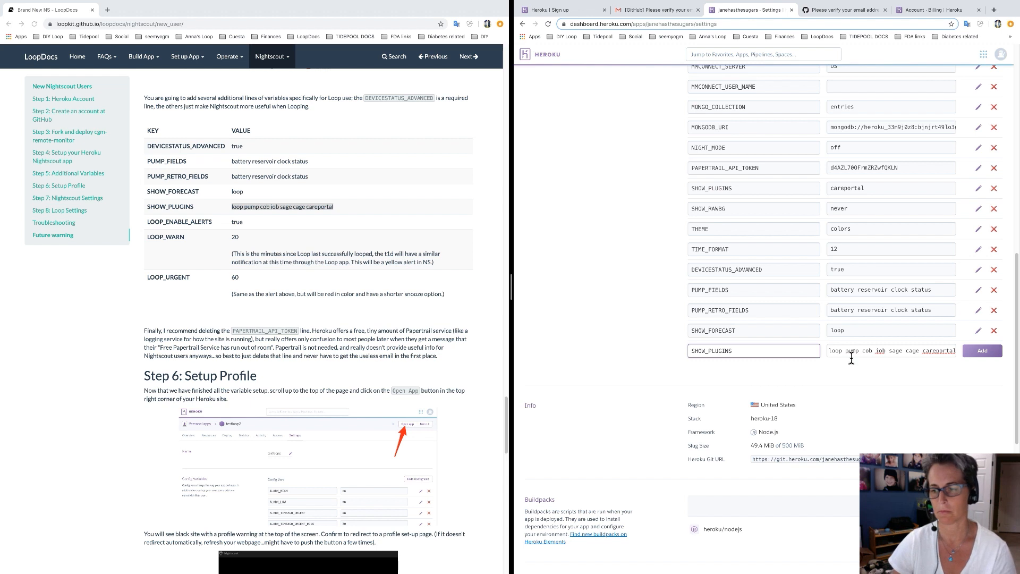
pyautogui.click(987, 352)
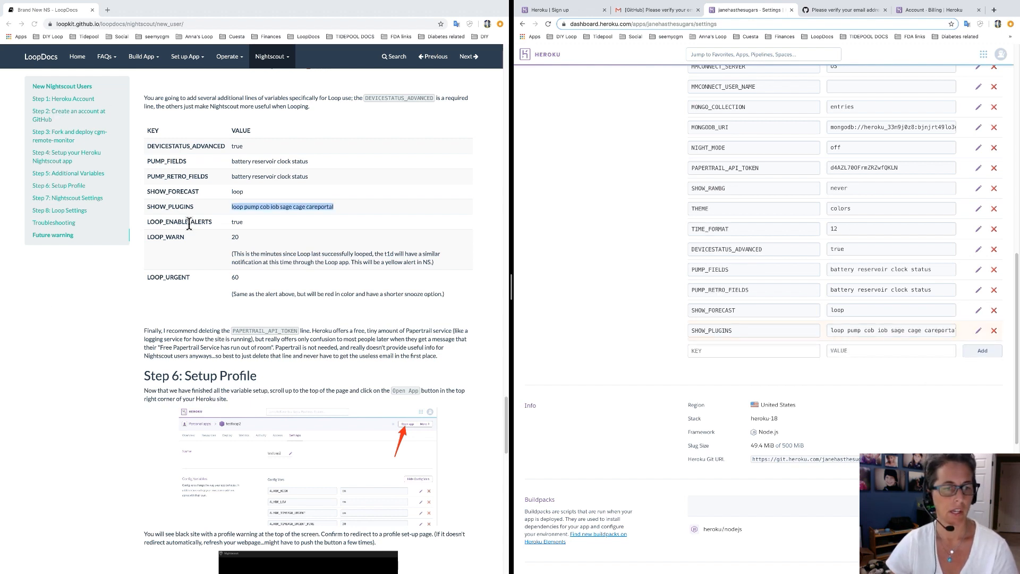
# Add config var LOOP_ENABLE_ALERTS set to true.
pyautogui.moveTo(212, 222); pyautogui.dragTo(152, 226)
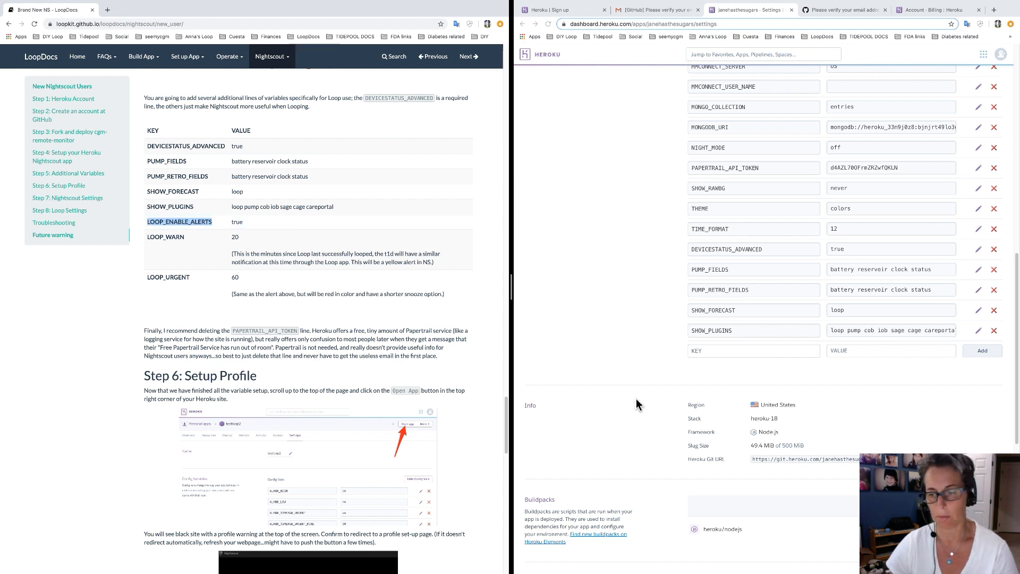
pyautogui.click(711, 353)
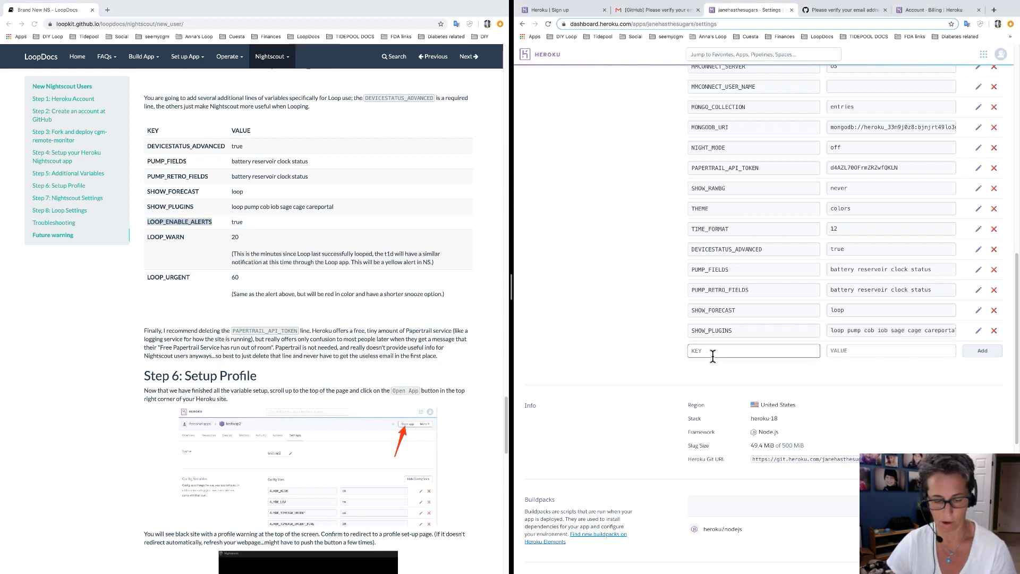
pyautogui.write('LOOP_ENABLE_ALERTS')
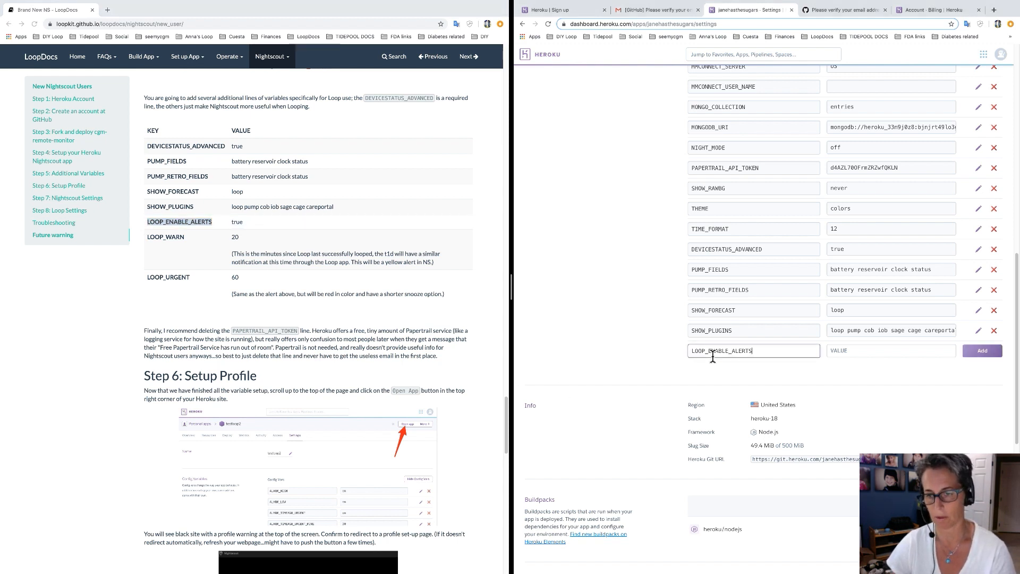
pyautogui.click(861, 352)
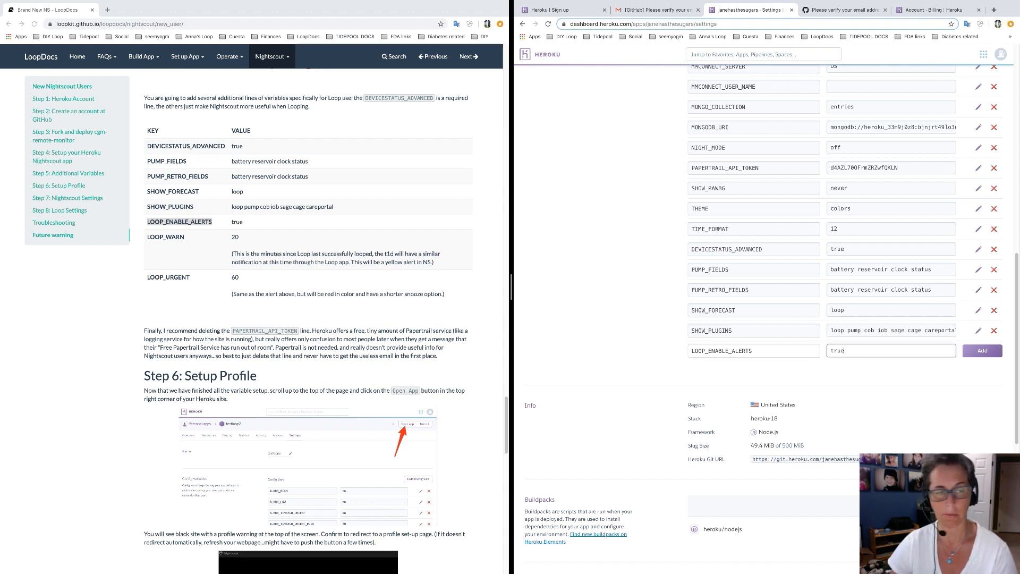
pyautogui.click(981, 355)
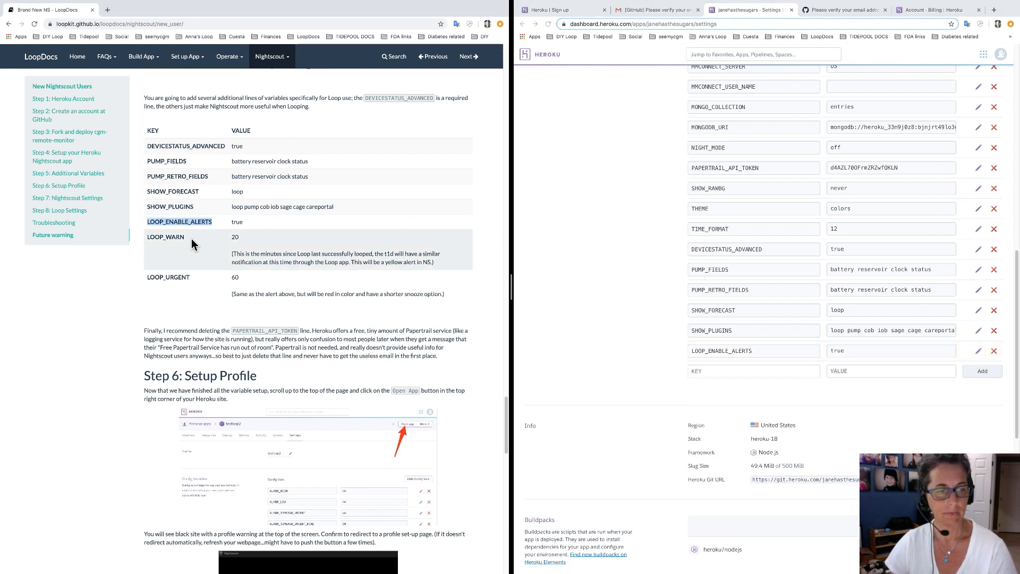
# Enter a new LOOP_WARN config var with value 20.
pyautogui.moveTo(186, 238); pyautogui.dragTo(148, 241)
pyautogui.hotkey('ctrl', 'c')
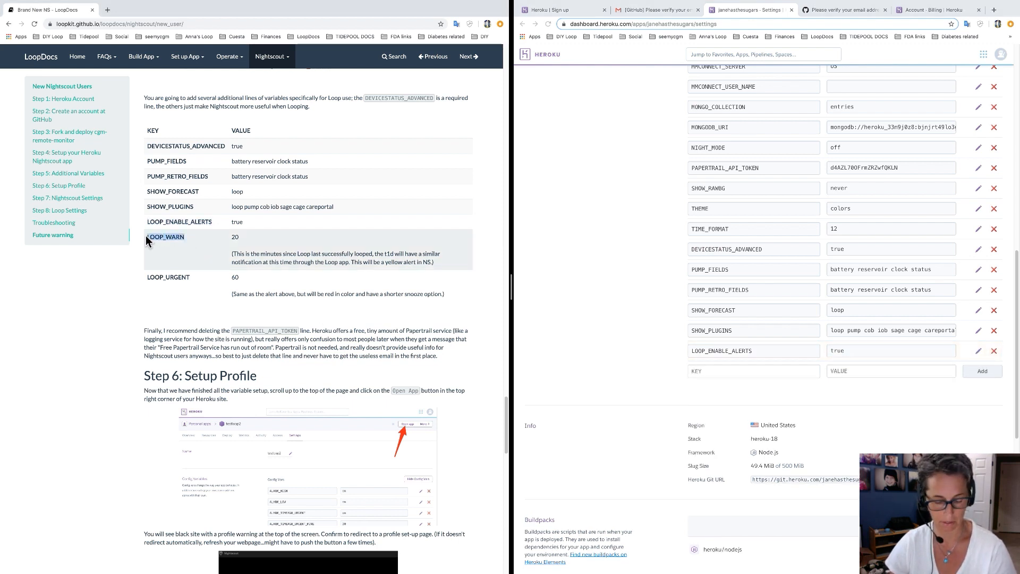
pyautogui.click(785, 372)
pyautogui.hotkey('ctrl', 'v')
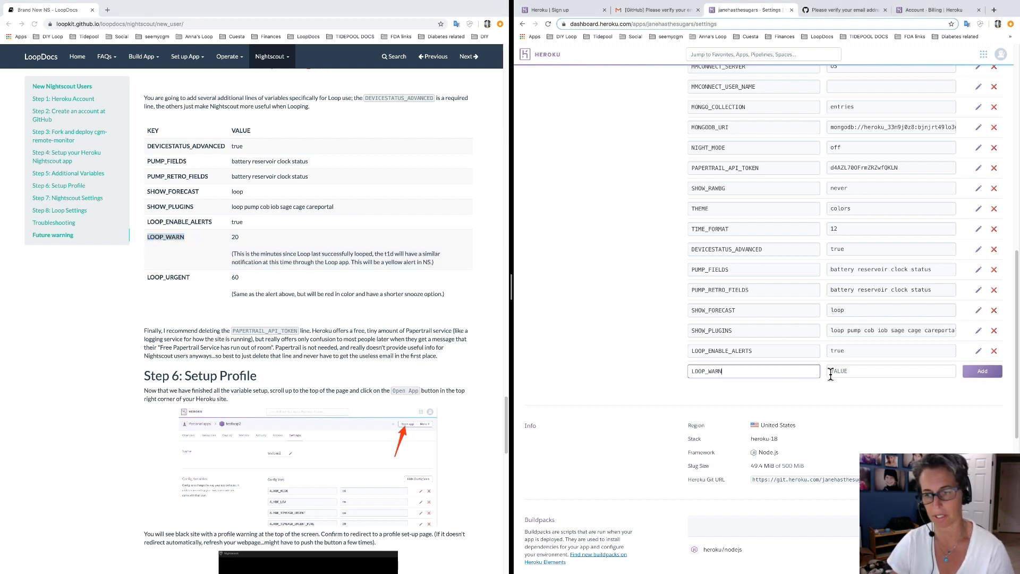
pyautogui.click(843, 372)
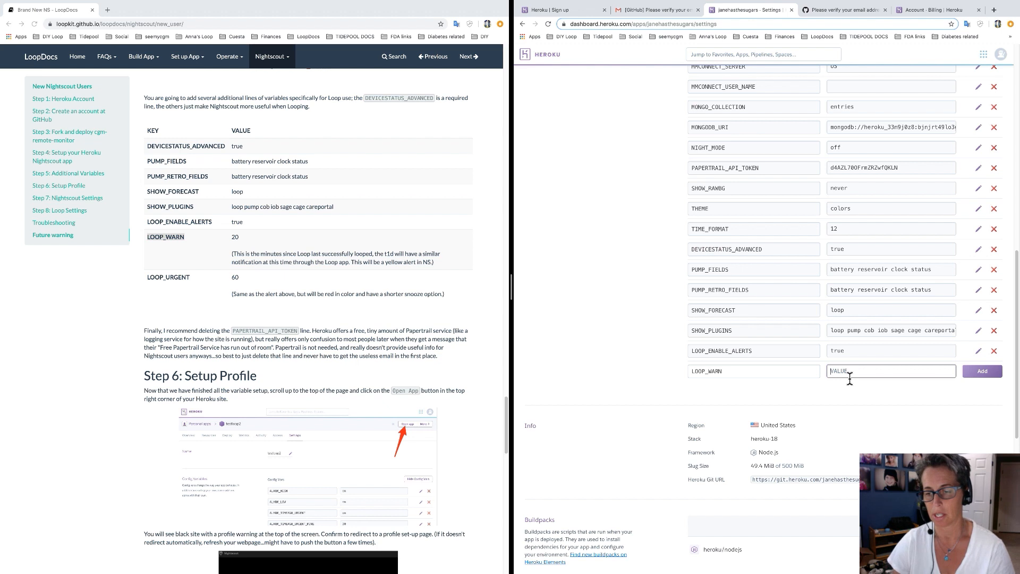
pyautogui.write('20')
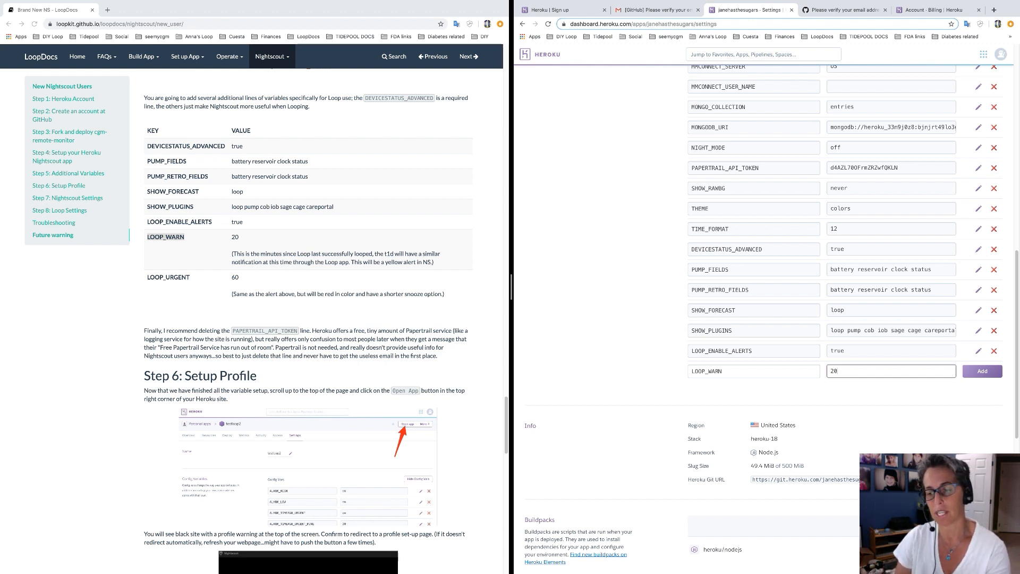
# Save LOOP_WARN as 20 and add LOOP_URGENT with value 40.
pyautogui.click(983, 374)
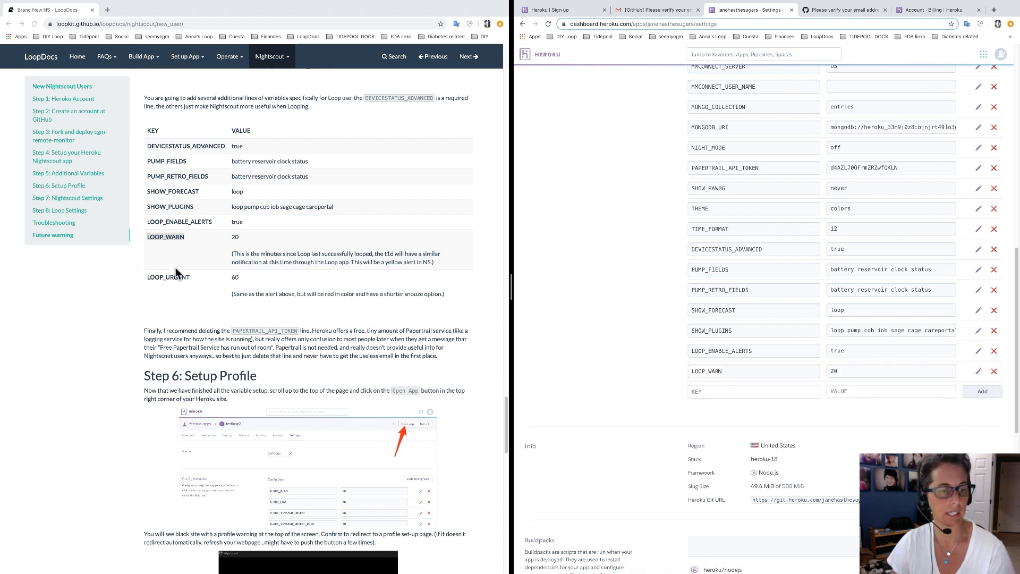
pyautogui.moveTo(191, 279); pyautogui.dragTo(149, 281)
pyautogui.press('super+c')
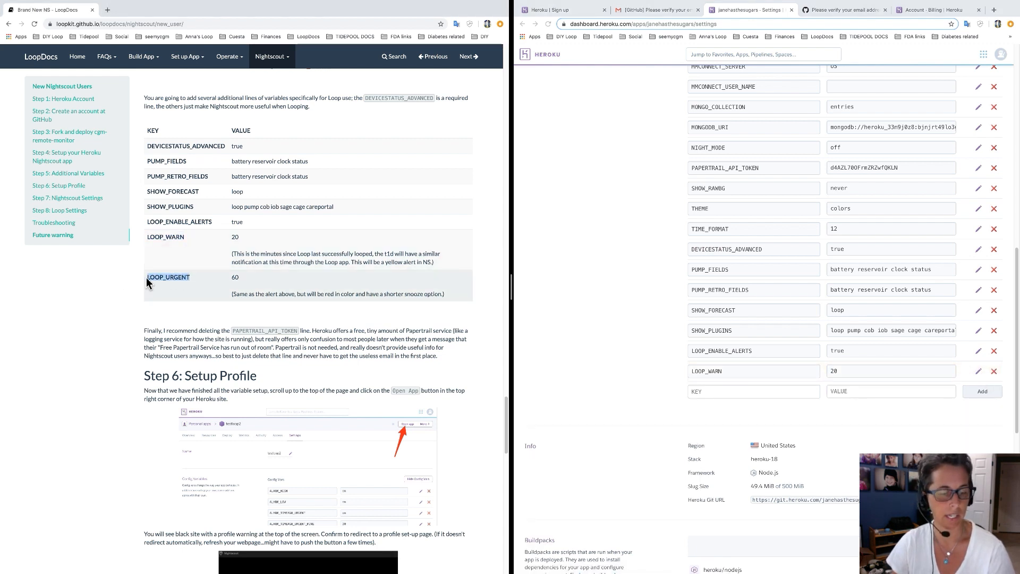
pyautogui.click(703, 391)
pyautogui.click(705, 393)
pyautogui.press('super+v')
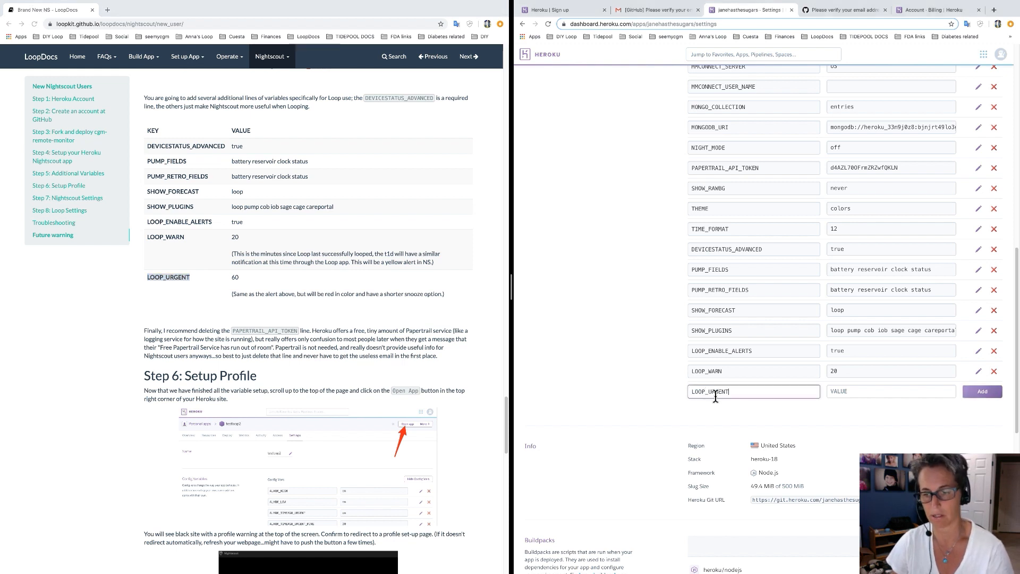
pyautogui.click(896, 392)
pyautogui.write('40')
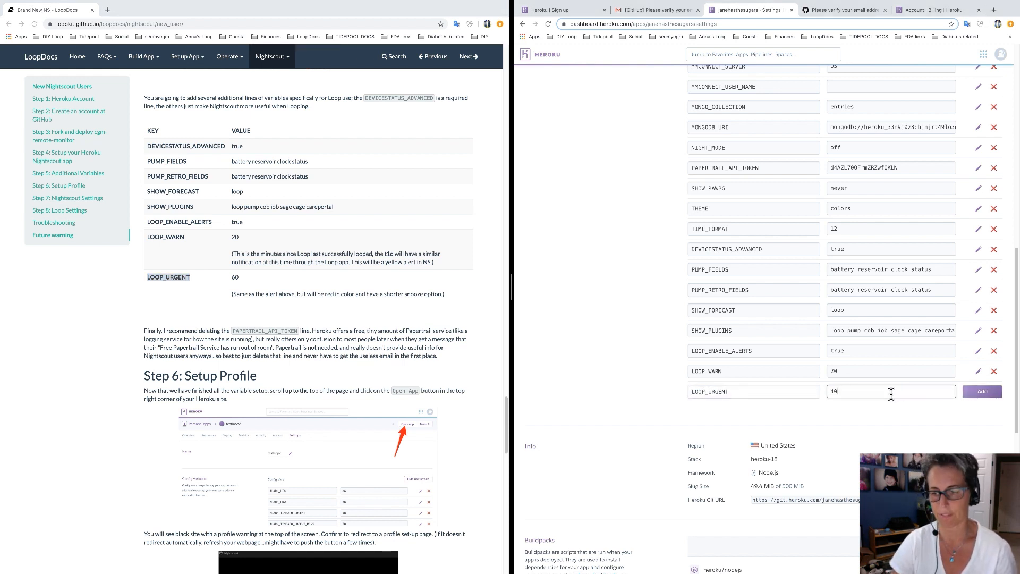
pyautogui.click(984, 391)
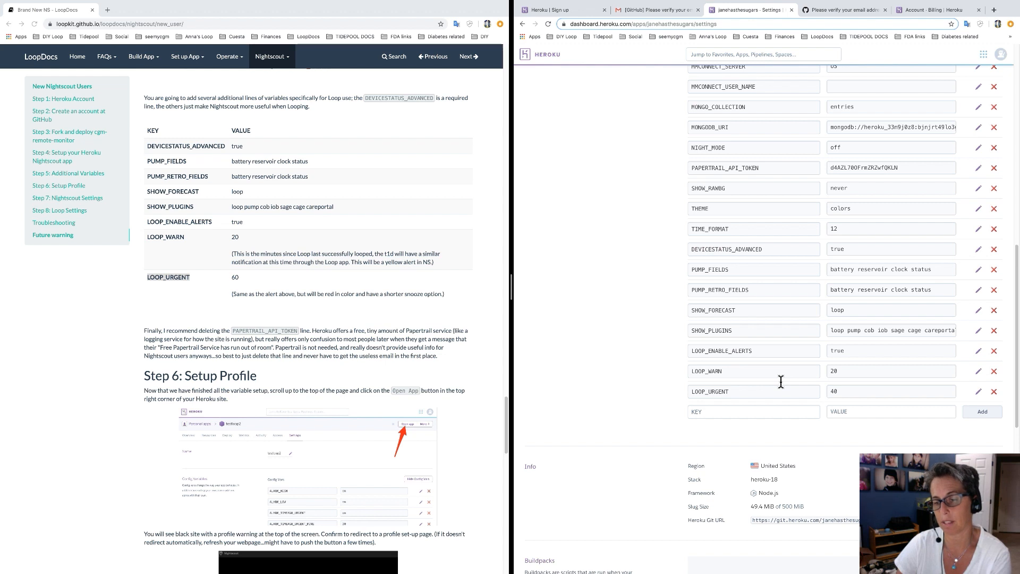
# Select the saved LOOP_URGENT value and the Papertrail token value.
pyautogui.doubleClick(843, 394)
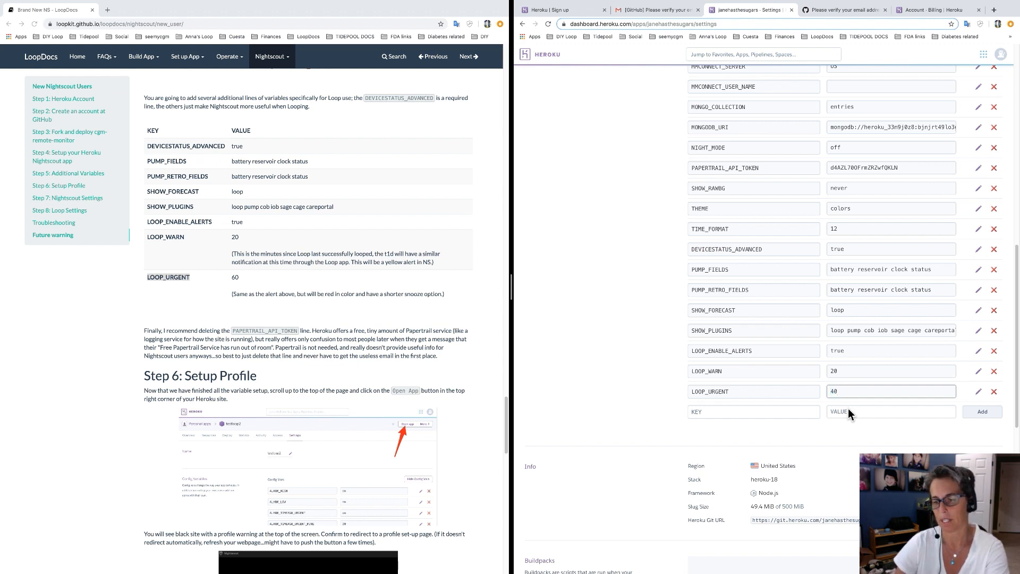
pyautogui.click(849, 410)
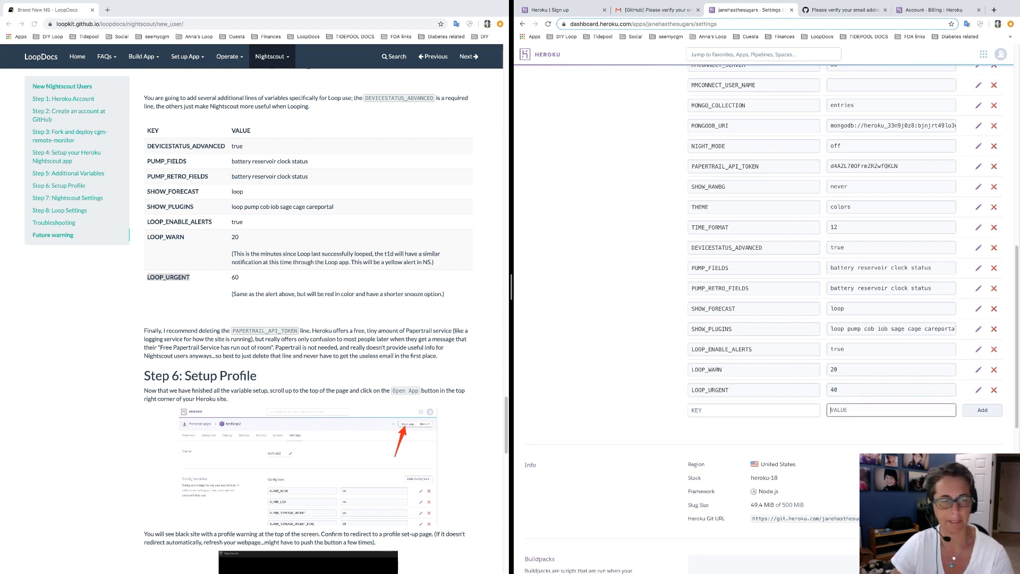
pyautogui.click(362, 380)
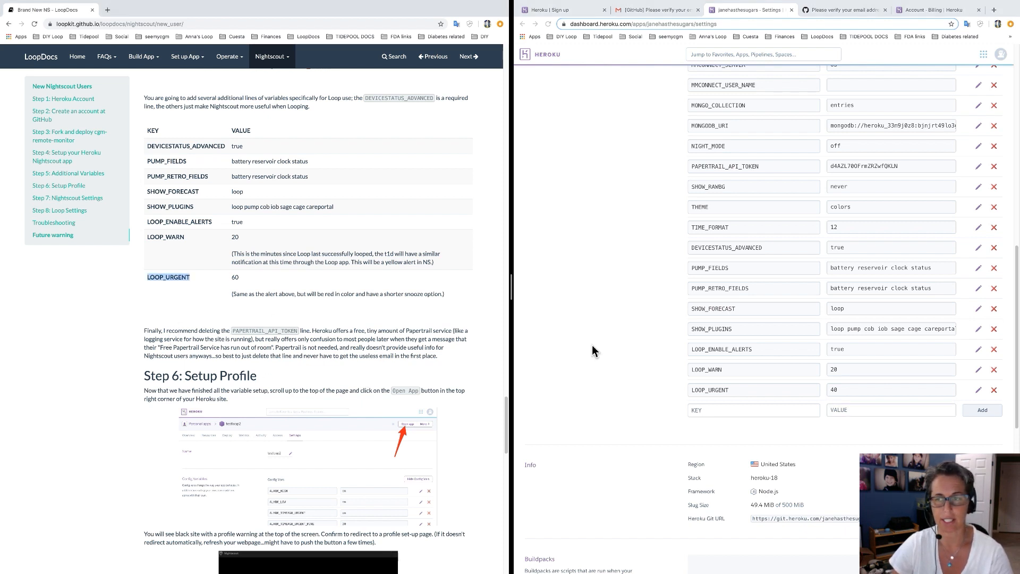
pyautogui.click(889, 165)
pyautogui.doubleClick(903, 166)
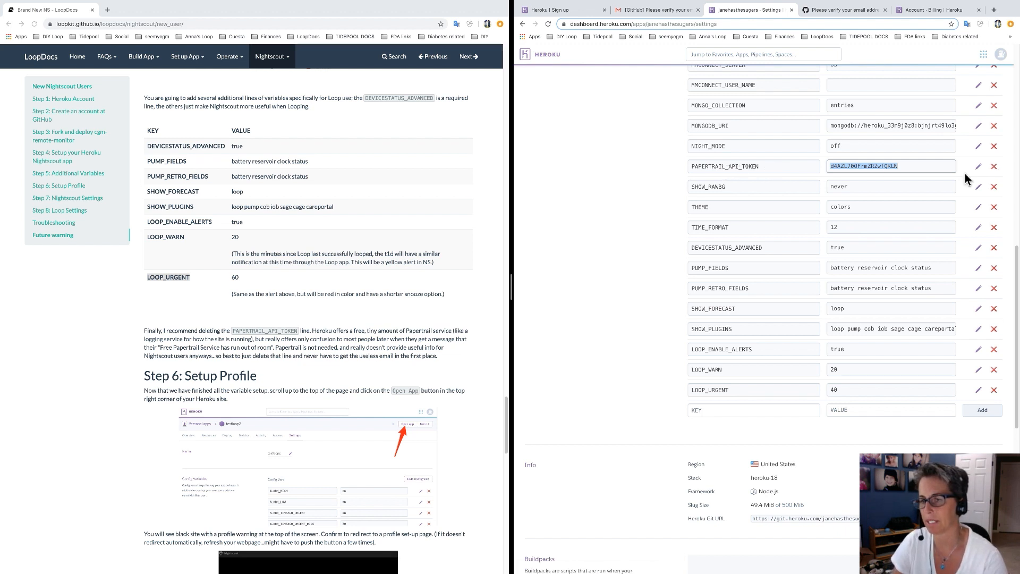
# Delete the PAPERTRAIL_API_TOKEN config var and confirm the removal.
pyautogui.click(933, 171)
pyautogui.scroll(1, 931, 179)
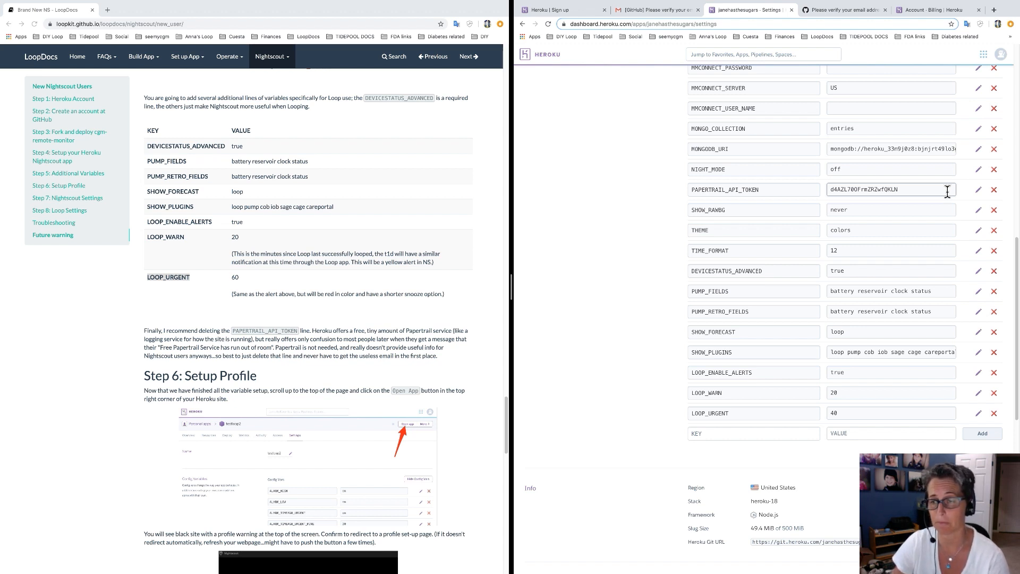
pyautogui.click(995, 192)
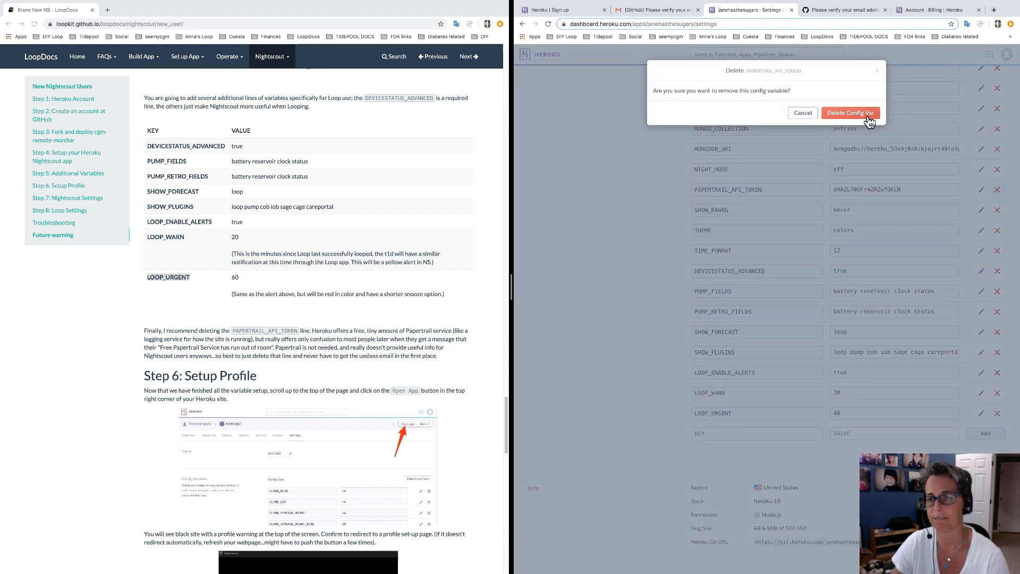
pyautogui.click(870, 118)
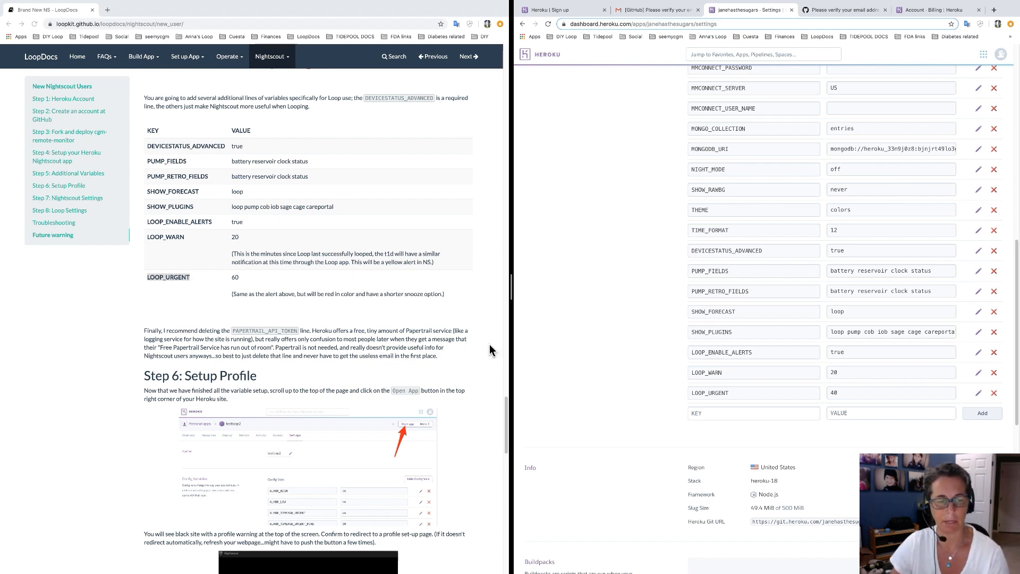
pyautogui.scroll(-2, 491, 349)
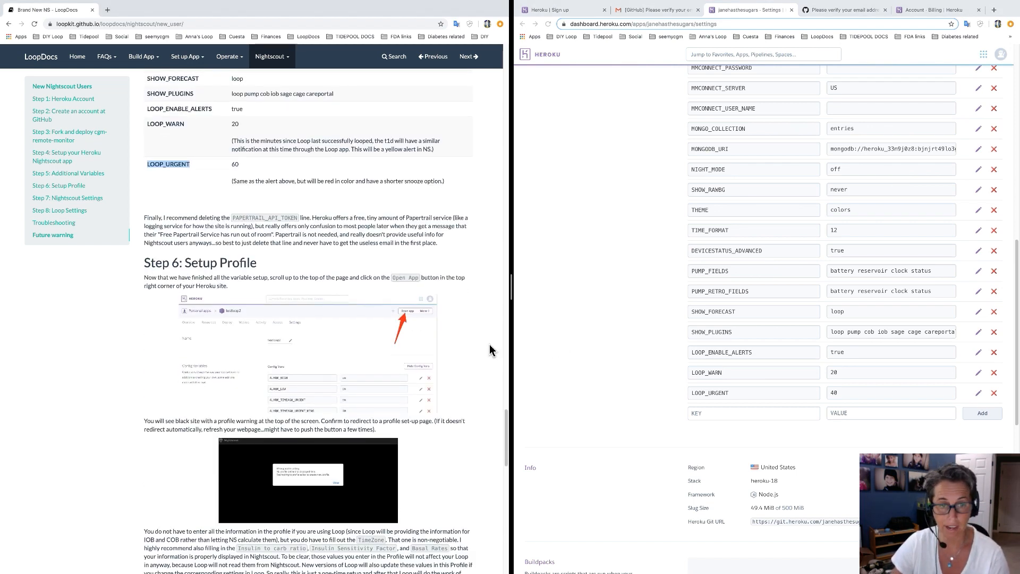
pyautogui.scroll(-3, 492, 350)
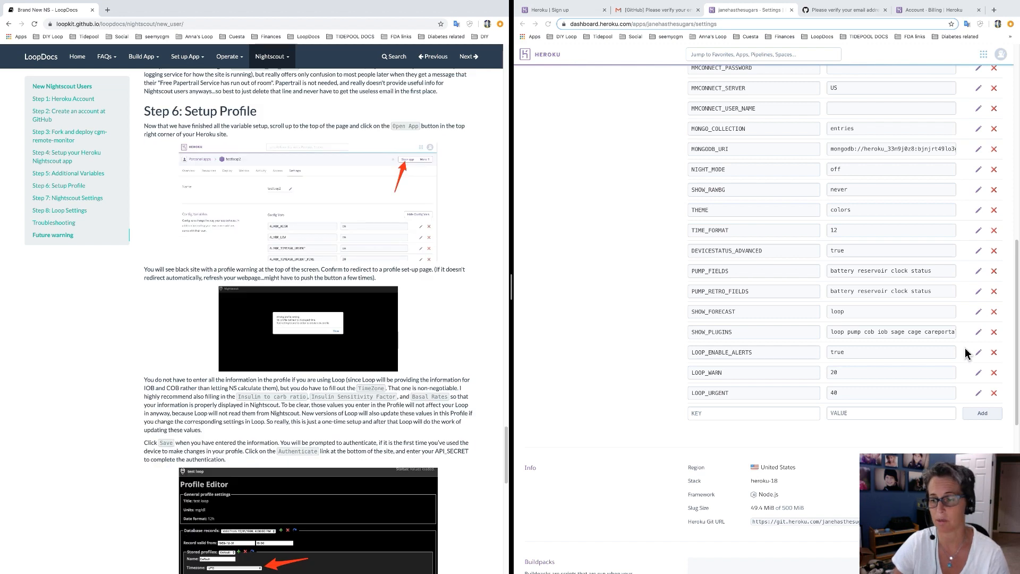
pyautogui.scroll(15, 712, 266)
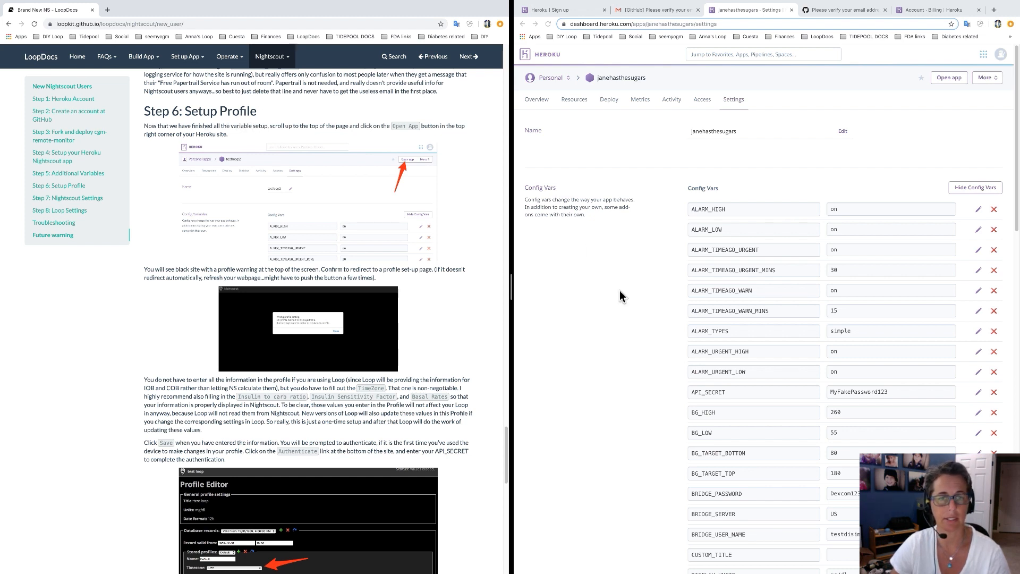
pyautogui.click(950, 81)
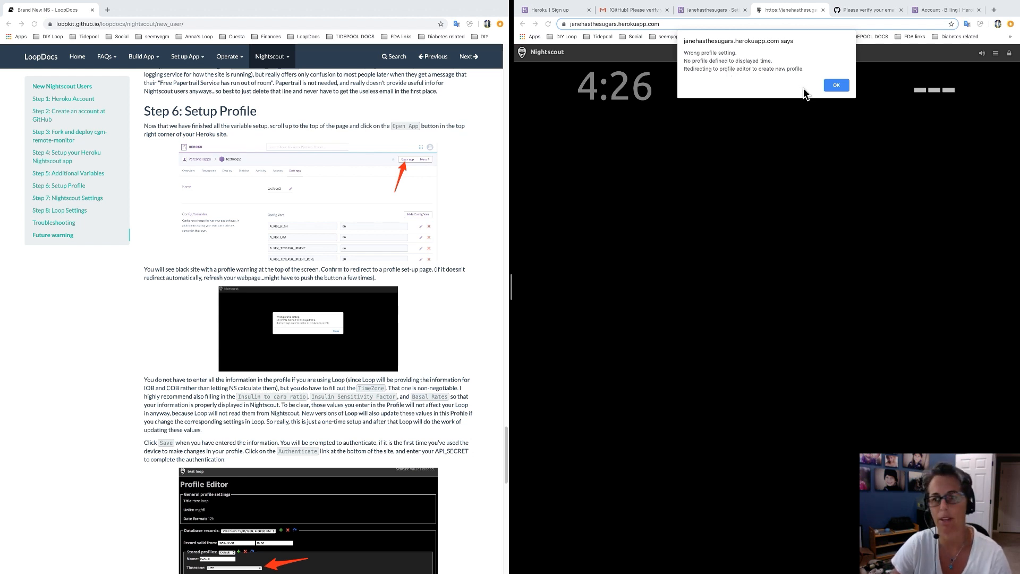
pyautogui.click(836, 86)
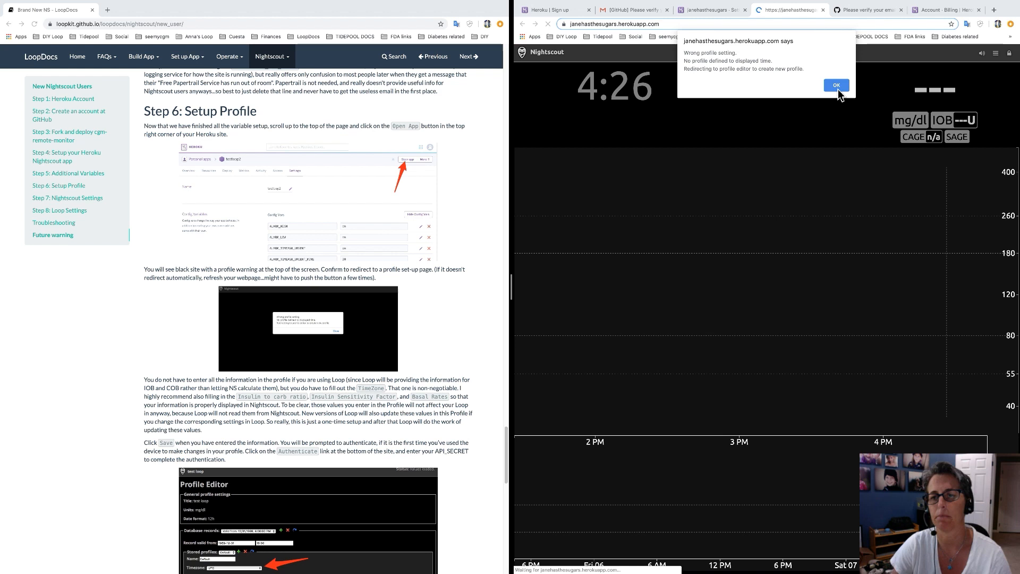
pyautogui.click(839, 87)
pyautogui.click(837, 86)
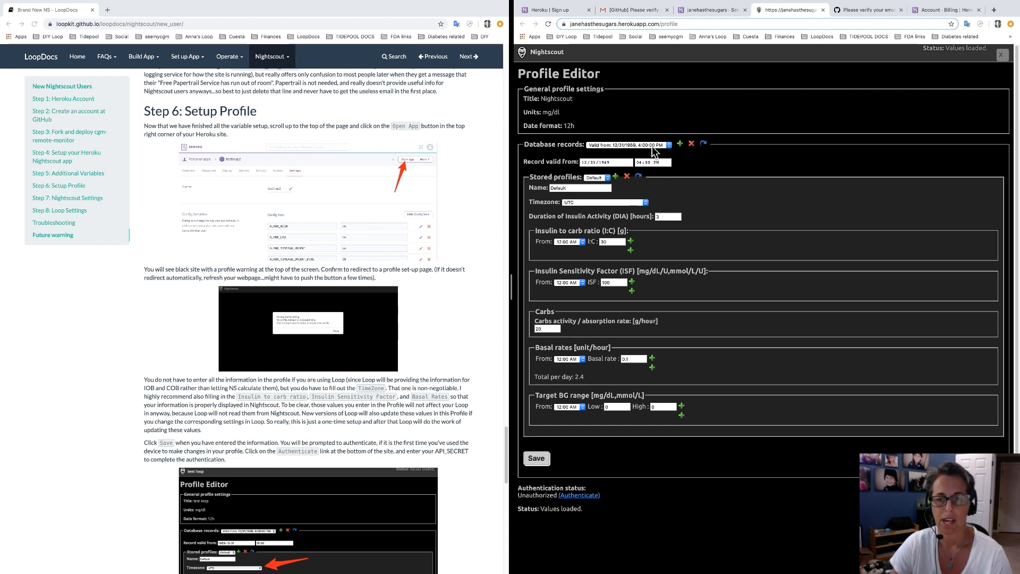
pyautogui.scroll(-2, 459, 323)
pyautogui.scroll(-8, 459, 322)
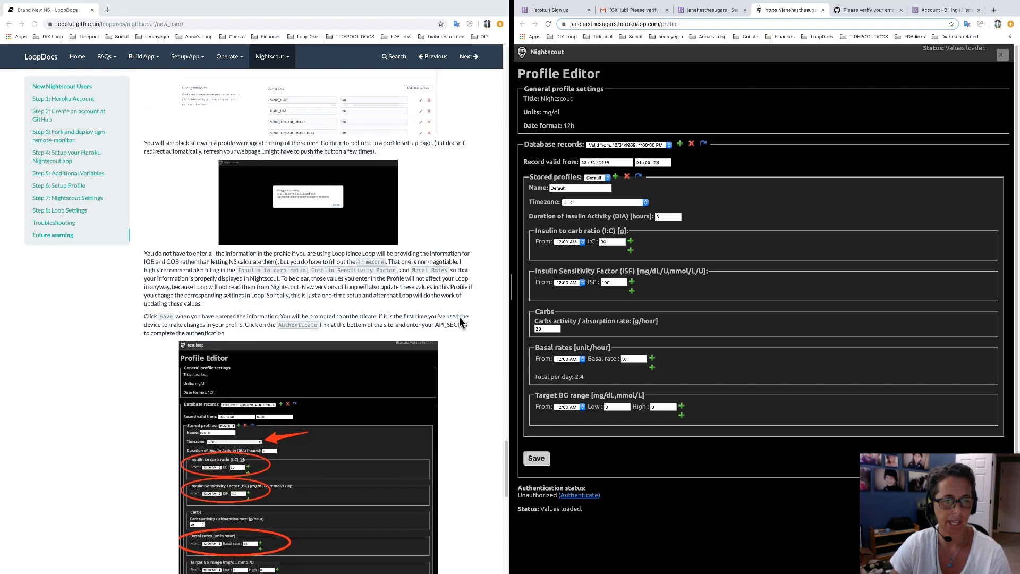
pyautogui.scroll(-3, 459, 322)
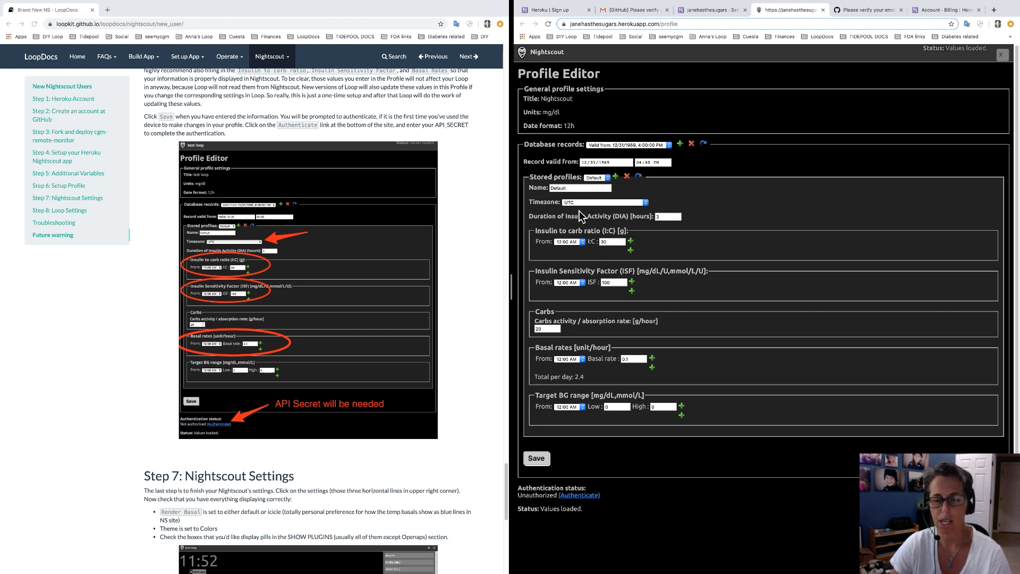
# Set the time zone to US/Pacific and carb ratio 8, then 10 from 5:00 PM.
pyautogui.click(636, 203)
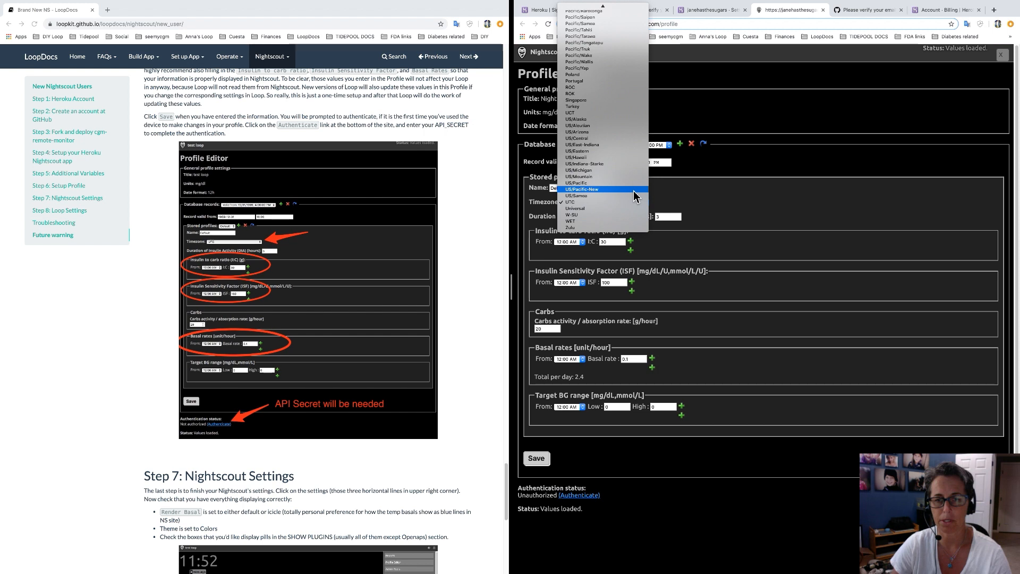
pyautogui.click(633, 184)
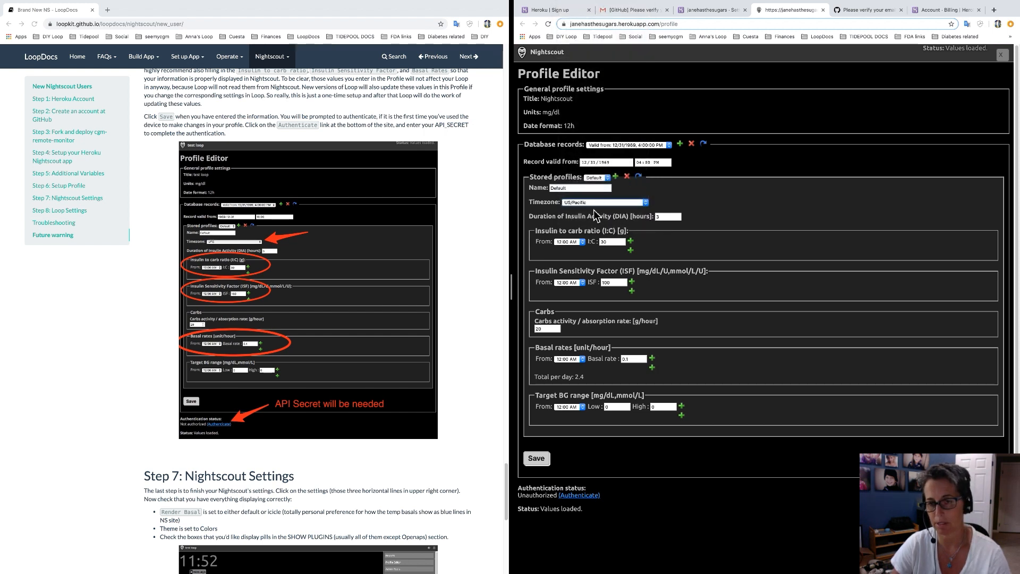
pyautogui.doubleClick(611, 242)
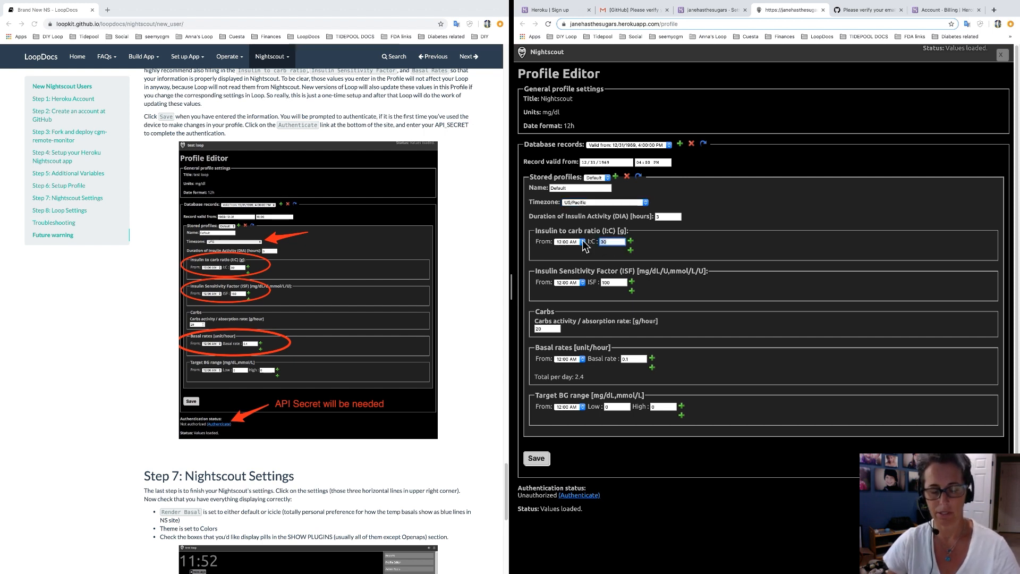
pyautogui.write('8')
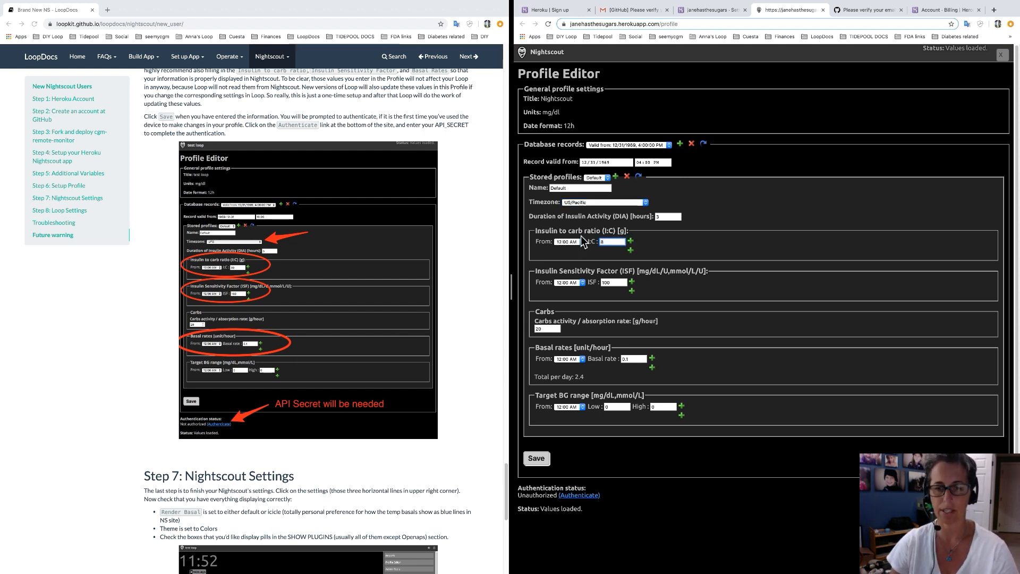
pyautogui.click(631, 251)
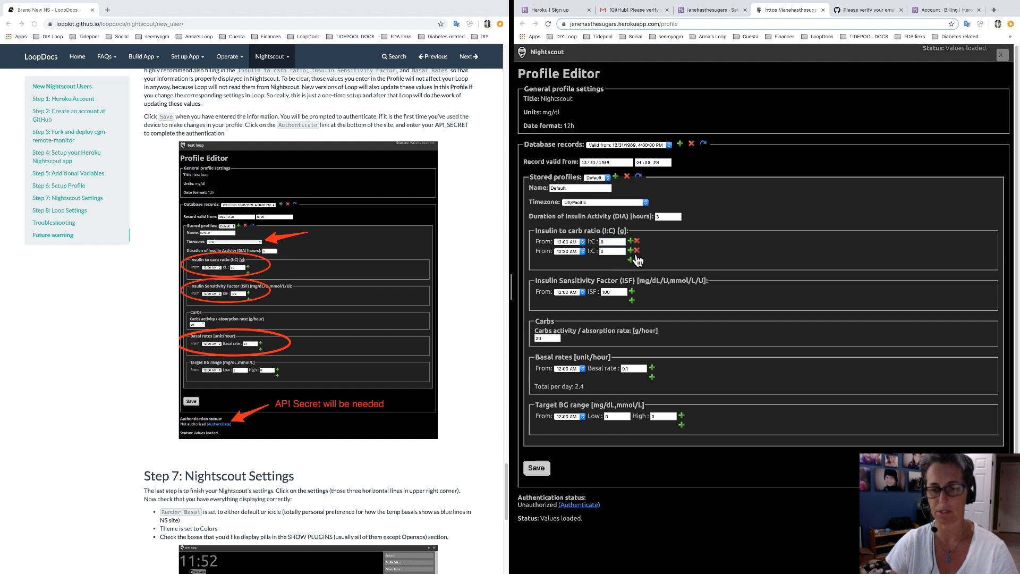
pyautogui.doubleClick(604, 252)
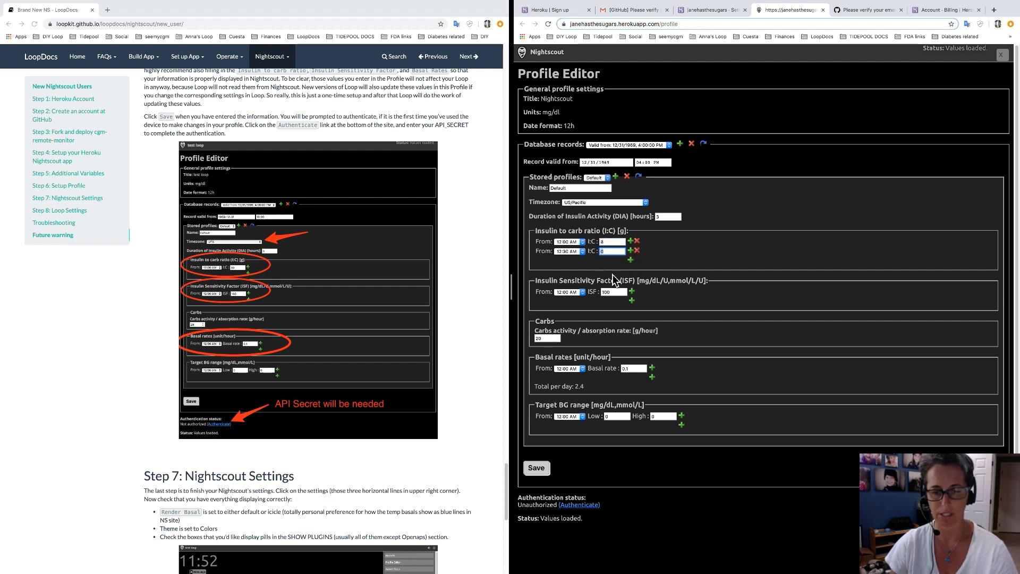
pyautogui.click(583, 251)
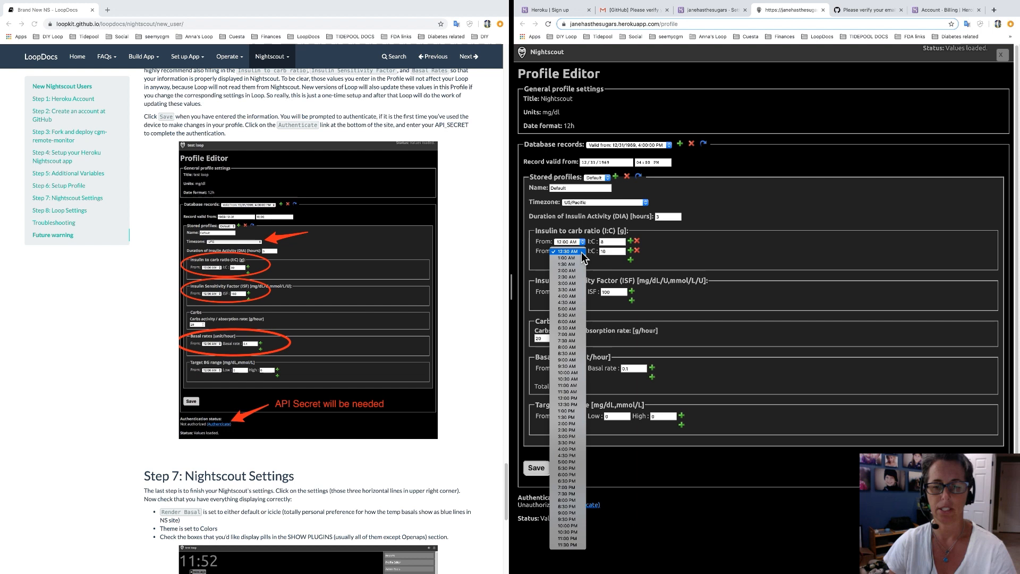
pyautogui.click(573, 462)
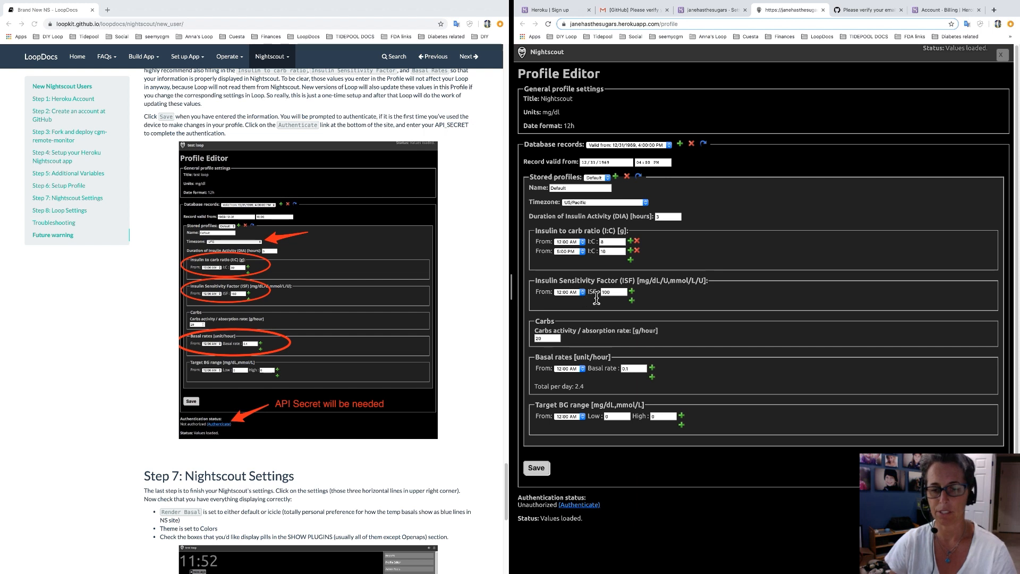
# Set ISF to 60 and add a later ISF block of 50.
pyautogui.doubleClick(614, 292)
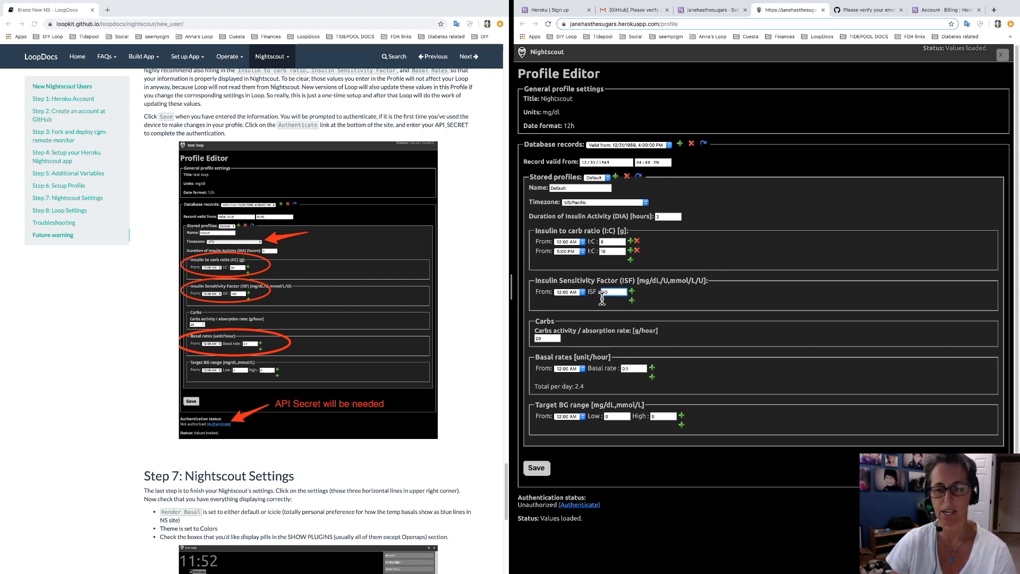
pyautogui.write('60')
pyautogui.click(631, 301)
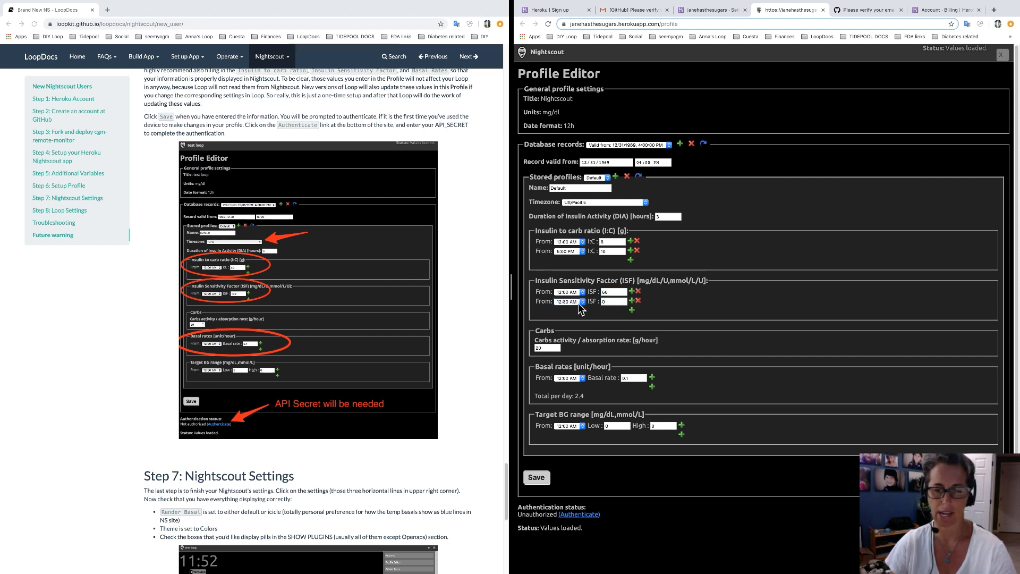
pyautogui.click(578, 303)
pyautogui.click(567, 397)
pyautogui.doubleClick(610, 302)
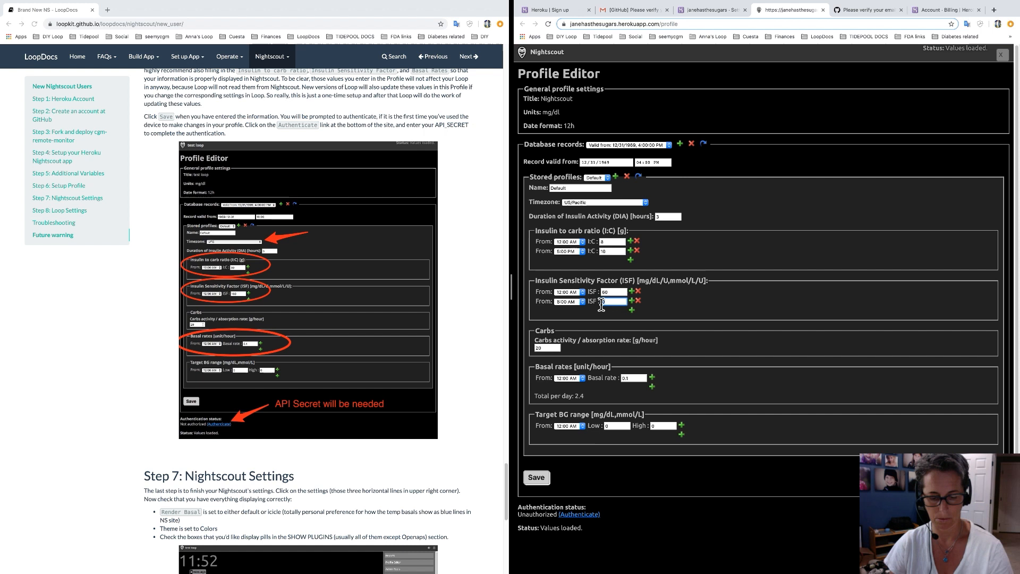
pyautogui.write('50')
pyautogui.click(665, 311)
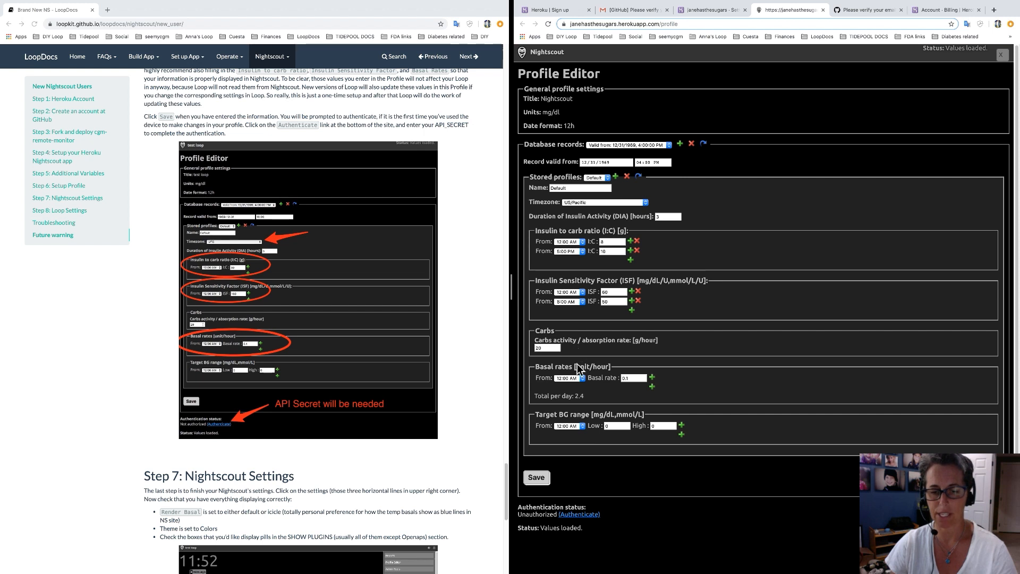
# Set the first basal rate to 1.1 and add a 7:00 AM block of 1.
pyautogui.click(634, 381)
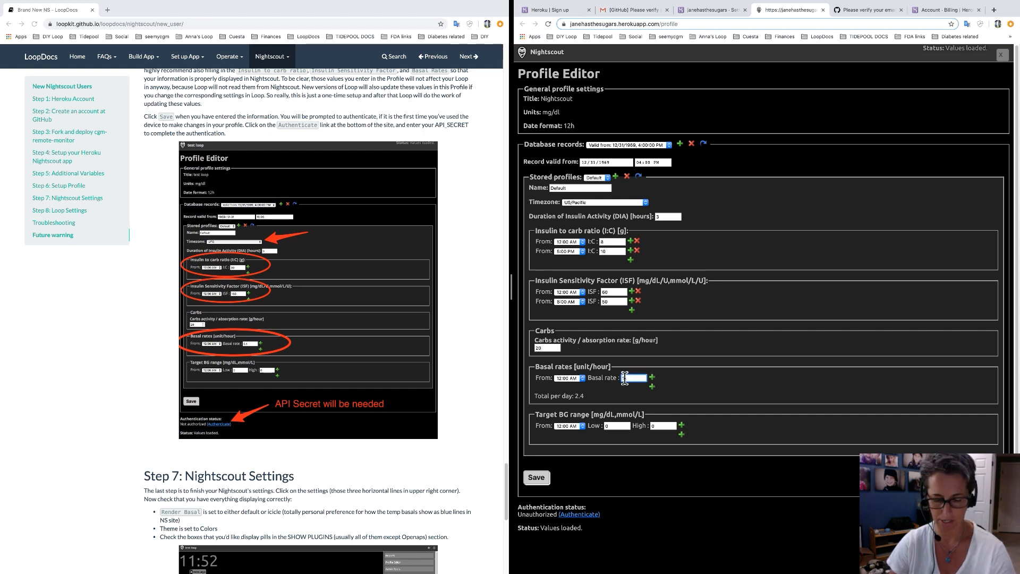
pyautogui.write('1.1')
pyautogui.click(658, 396)
pyautogui.click(653, 387)
pyautogui.click(581, 388)
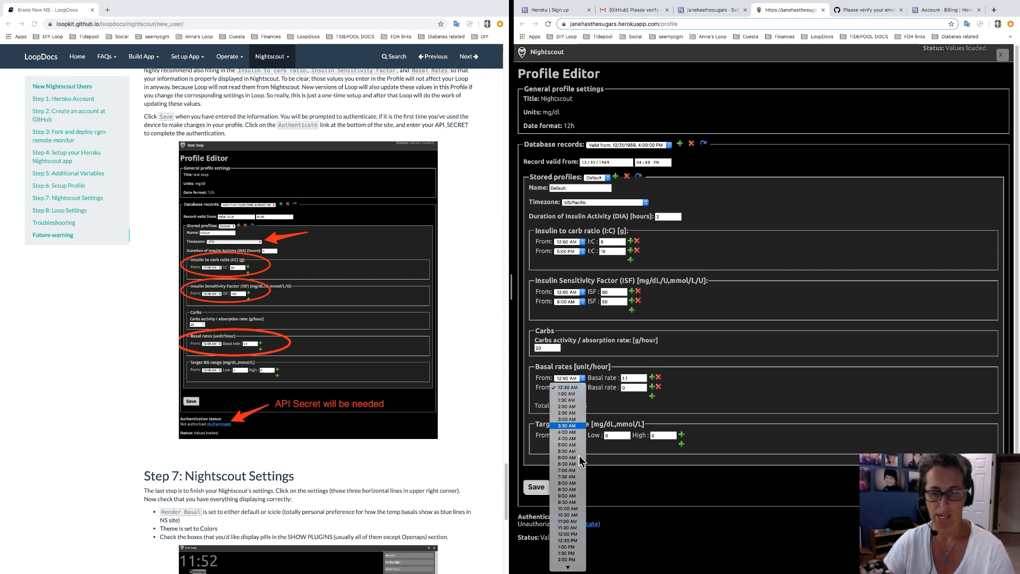
pyautogui.click(578, 472)
pyautogui.doubleClick(628, 391)
pyautogui.write('1.6')
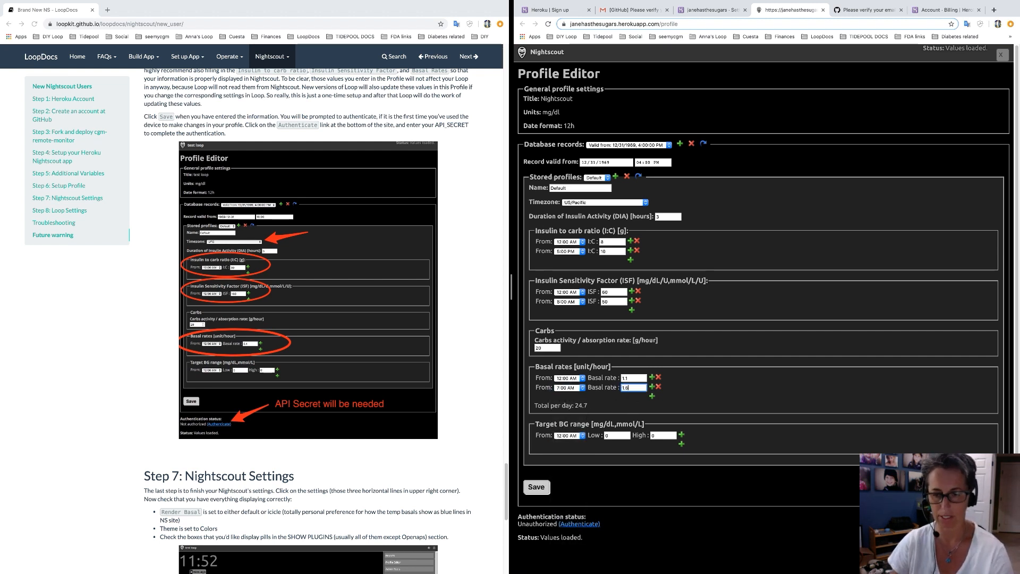
# Add a third basal block starting at 10:00 PM with rate 1.
pyautogui.click(652, 396)
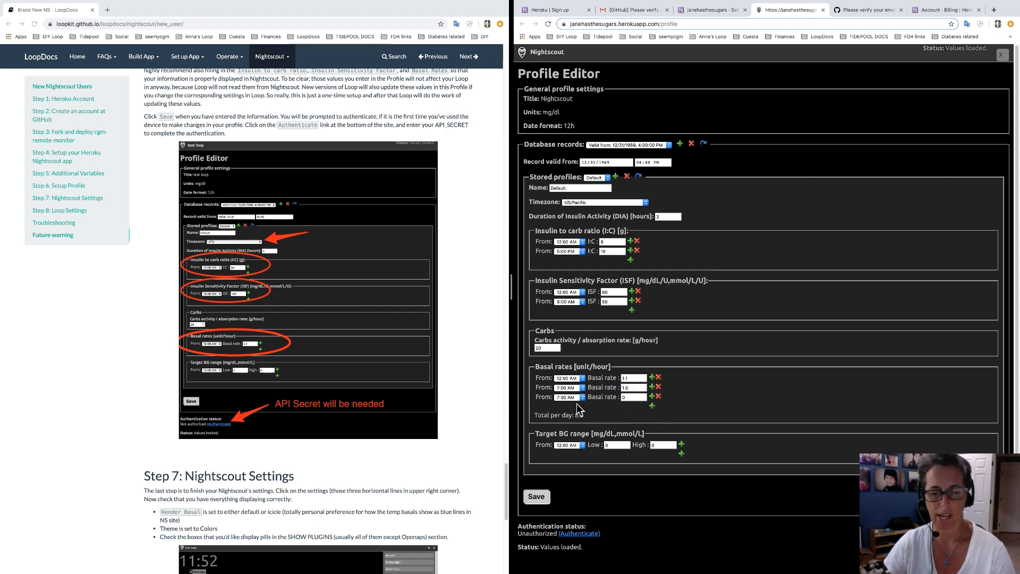
pyautogui.click(573, 398)
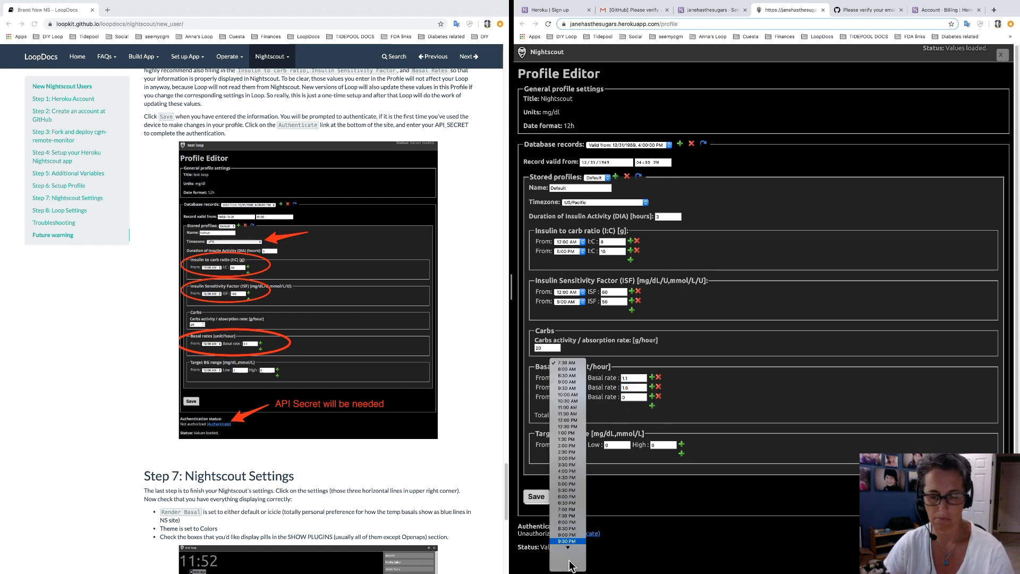
pyautogui.press('Return')
pyautogui.press('Tab')
pyautogui.write('1')
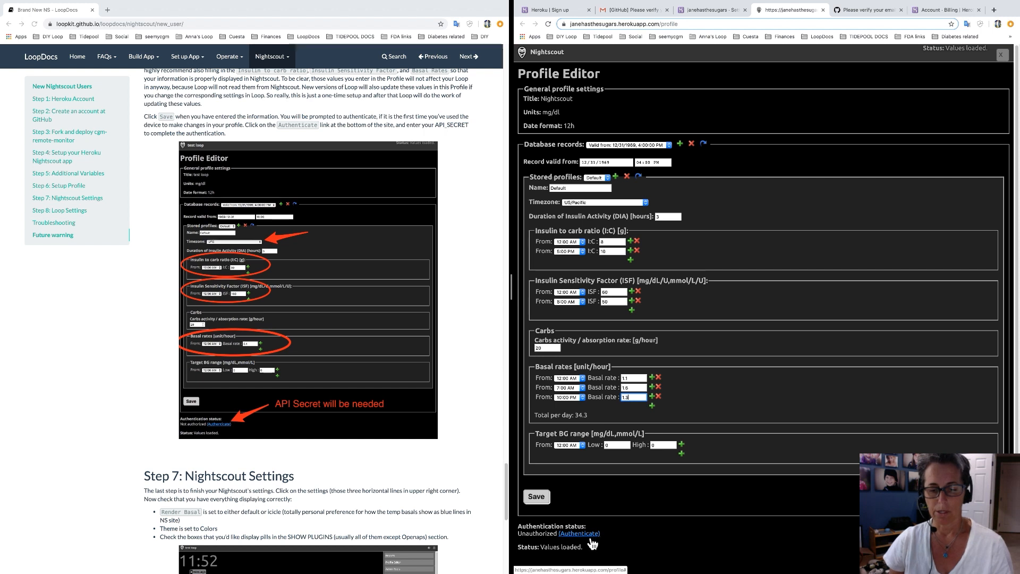
# Attempt to save, then authenticate the device with the API secret to gain admin access.
pyautogui.click(537, 496)
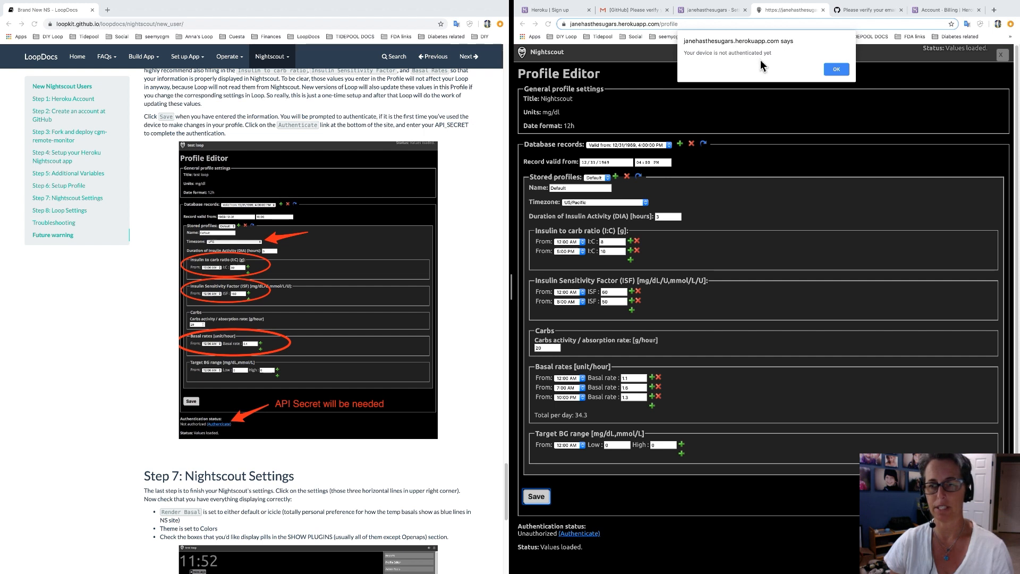
pyautogui.click(836, 69)
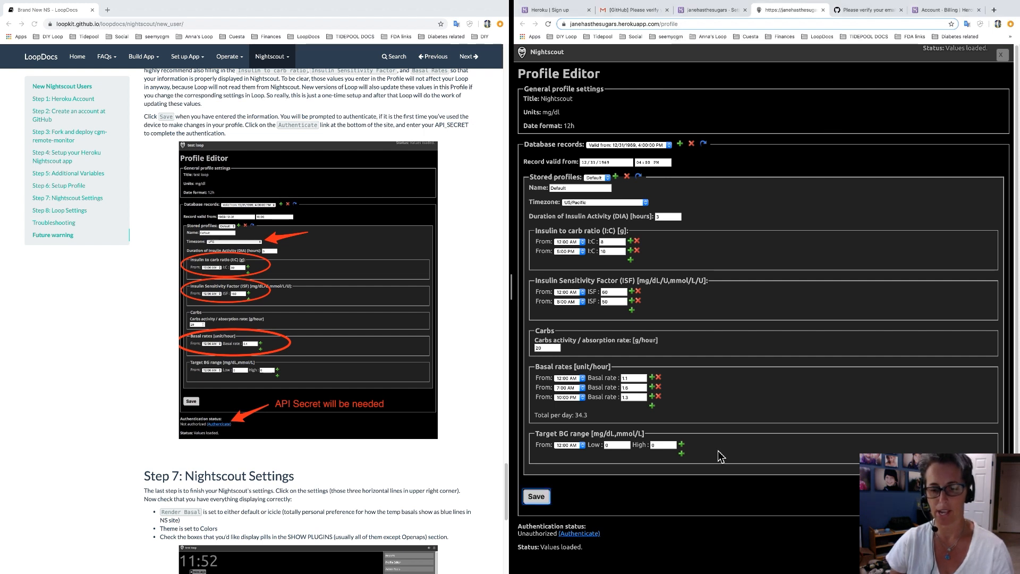
pyautogui.click(579, 536)
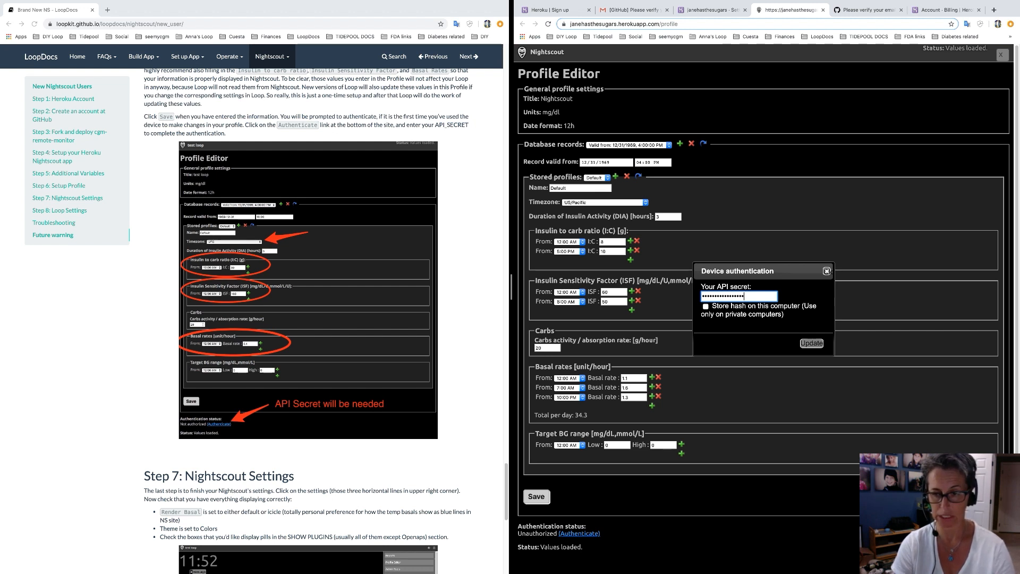
pyautogui.click(817, 350)
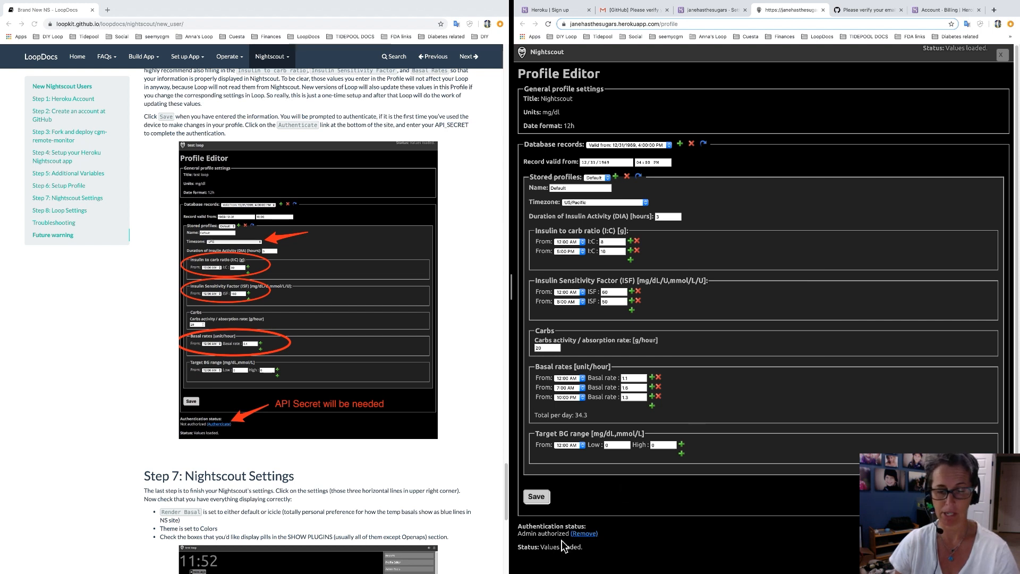
pyautogui.moveTo(712, 15)
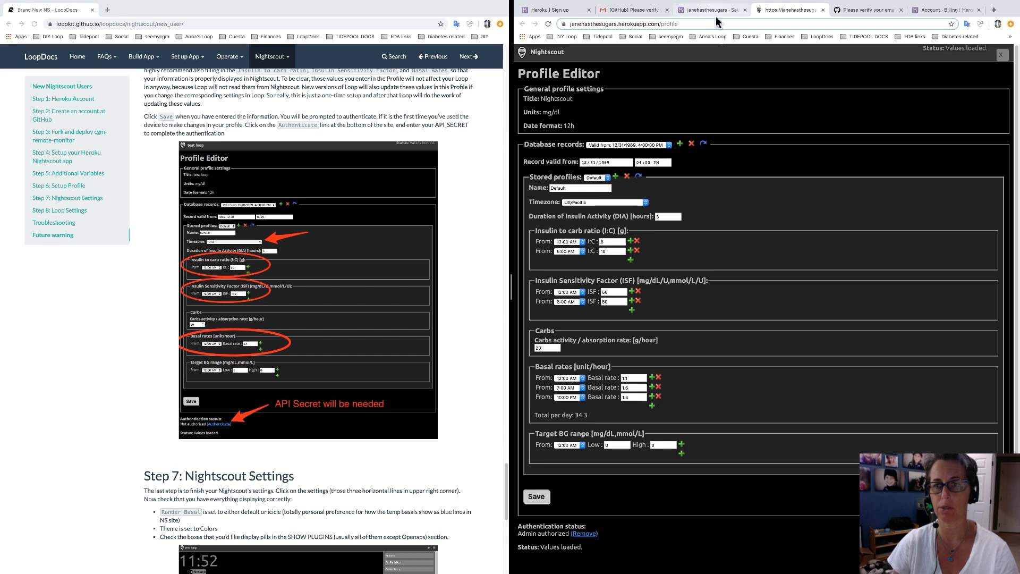
# Verify the API secret in Heroku, save the profile in the newer format, and close the editor.
pyautogui.click(716, 16)
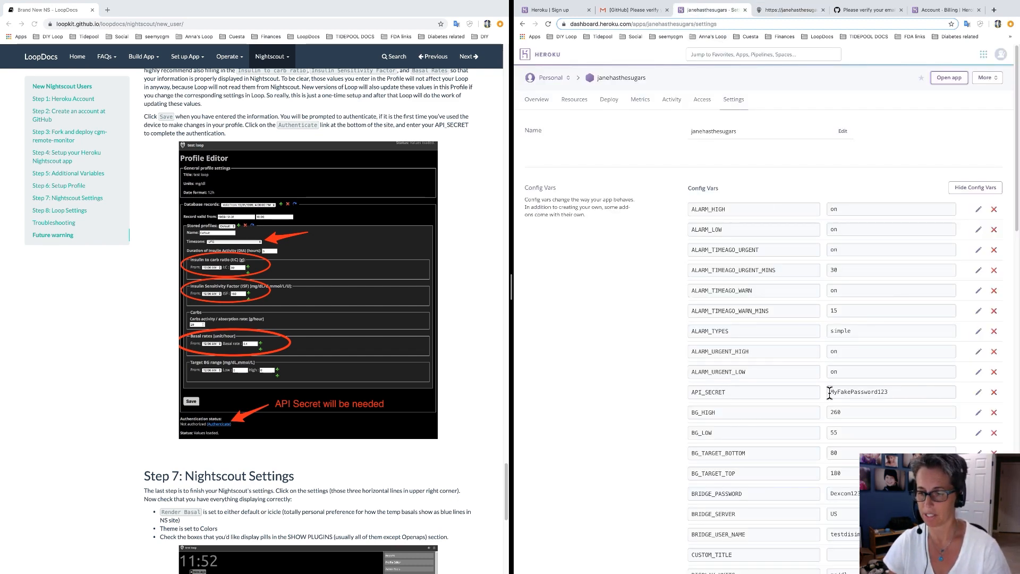
pyautogui.click(795, 10)
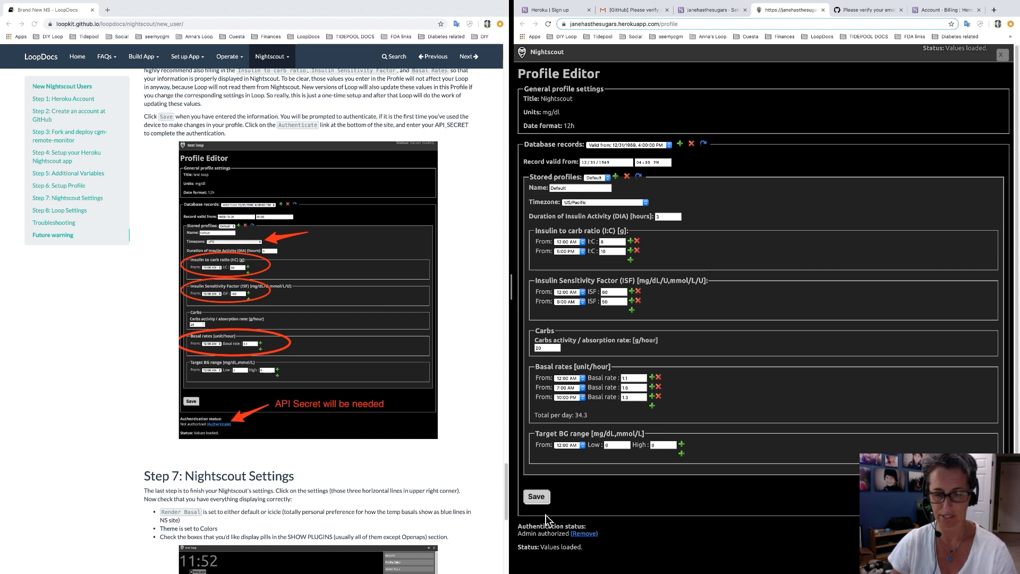
pyautogui.click(536, 496)
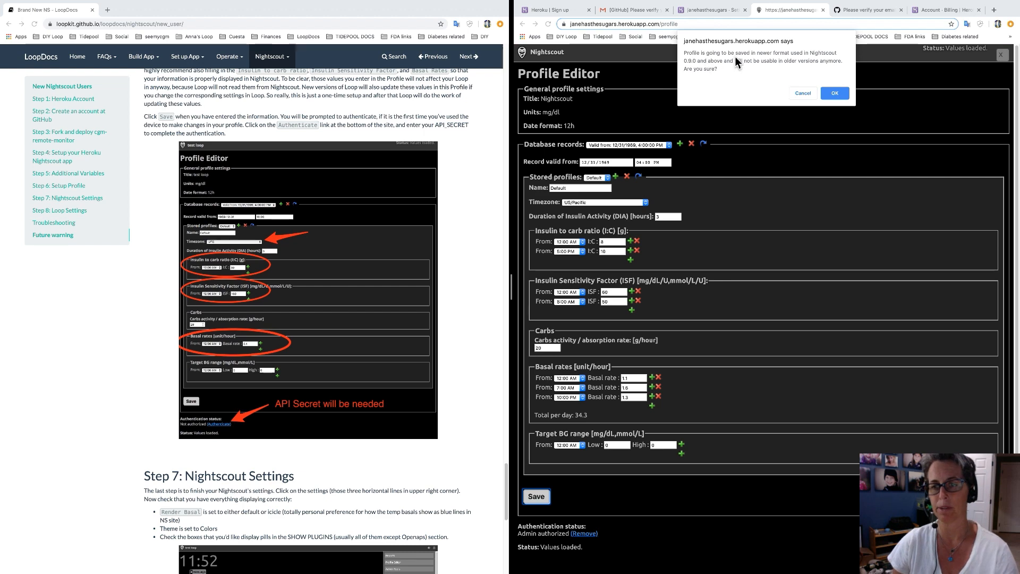
pyautogui.click(839, 96)
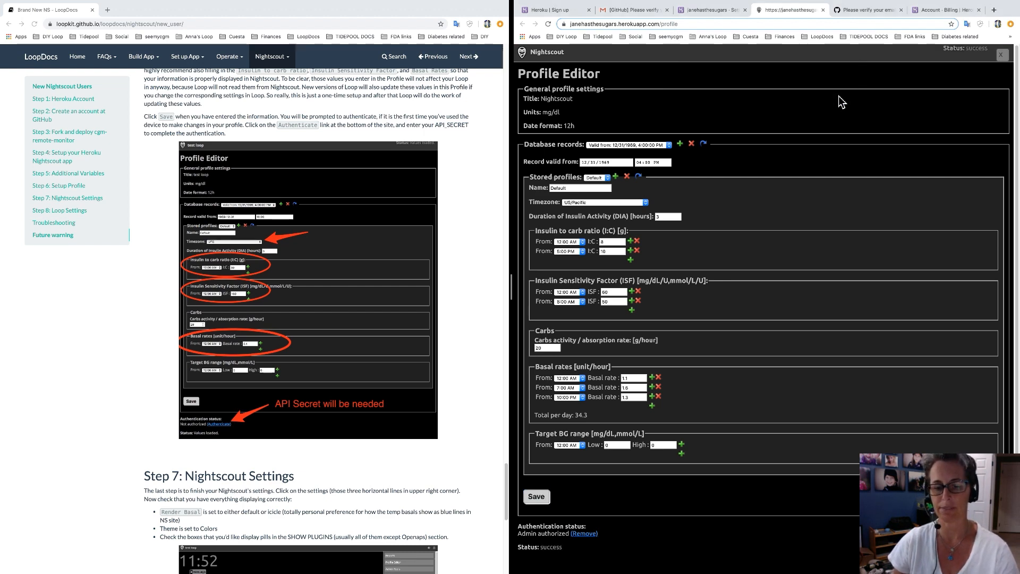
pyautogui.click(536, 499)
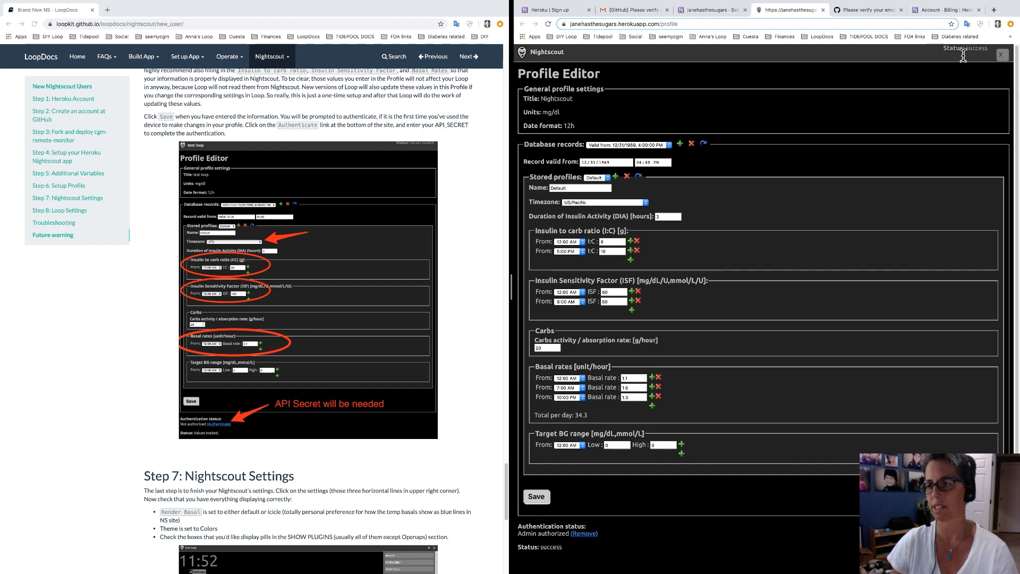
pyautogui.click(1004, 58)
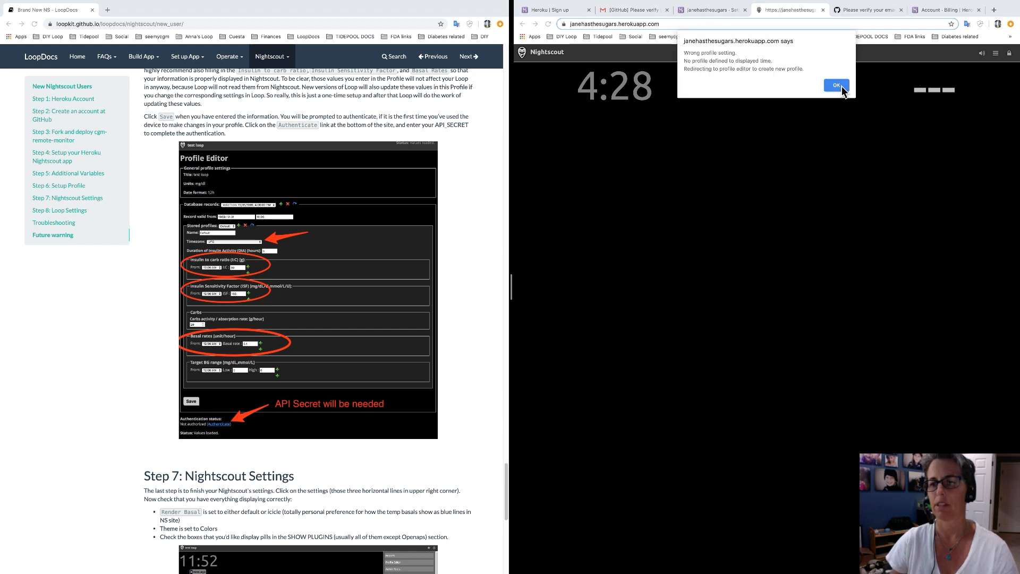
# Dismiss the profile alerts and try saving the profile, which reports the device isn't authenticated.
pyautogui.click(842, 86)
pyautogui.click(842, 90)
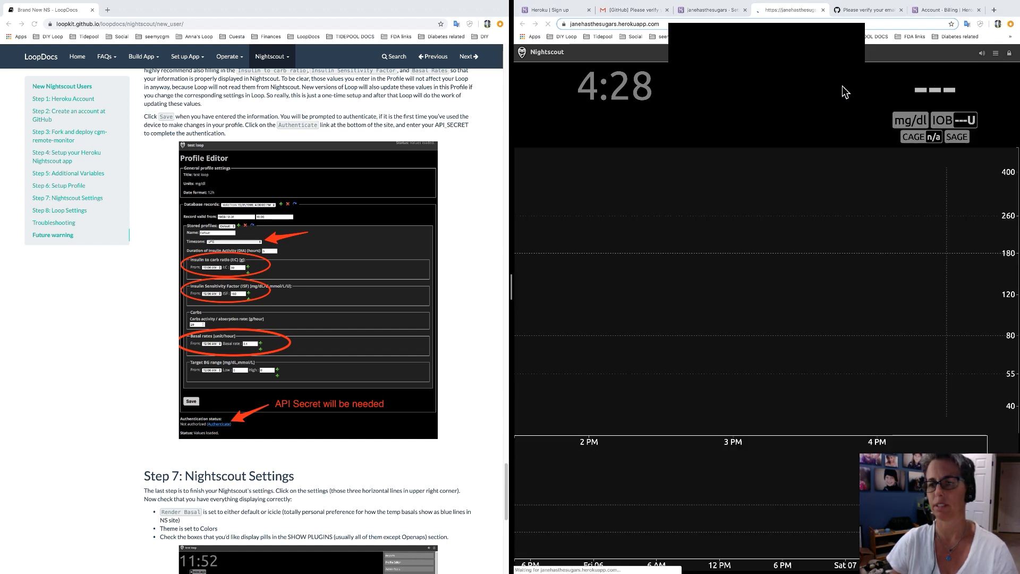
pyautogui.click(845, 88)
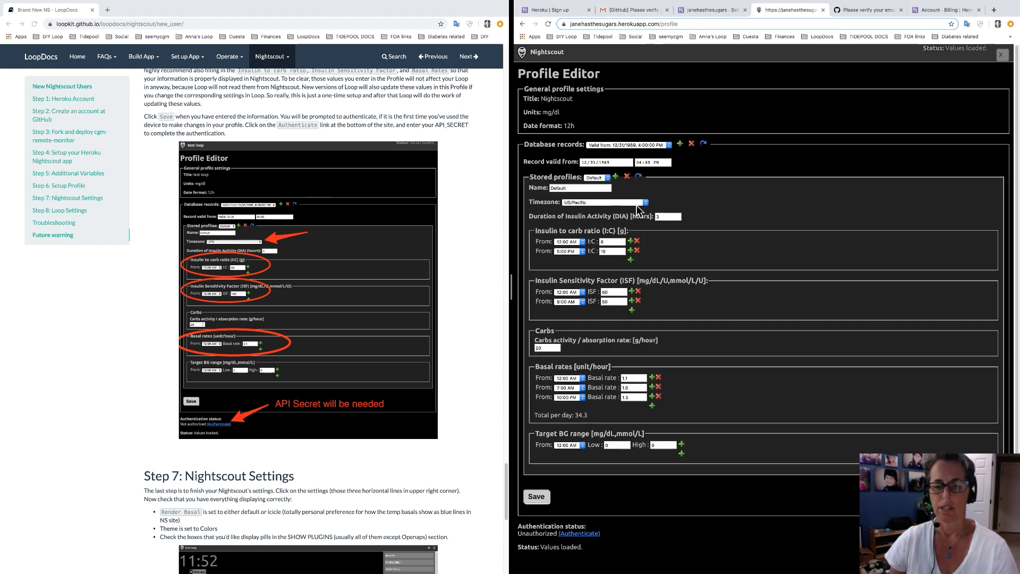
pyautogui.click(537, 497)
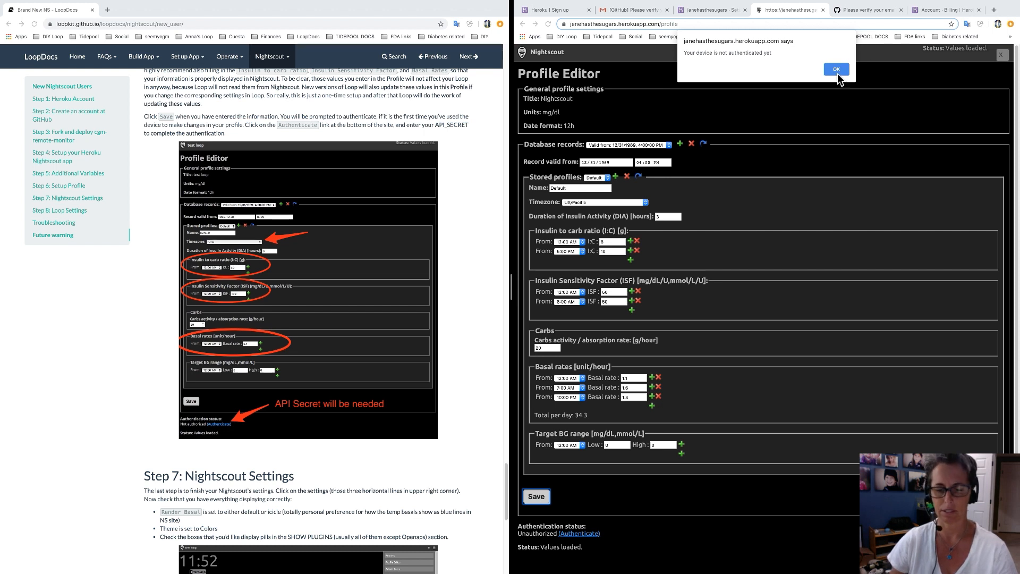
pyautogui.click(837, 70)
# Authenticate the device with the API secret, storing its hash, then save the profile successfully.
pyautogui.click(579, 533)
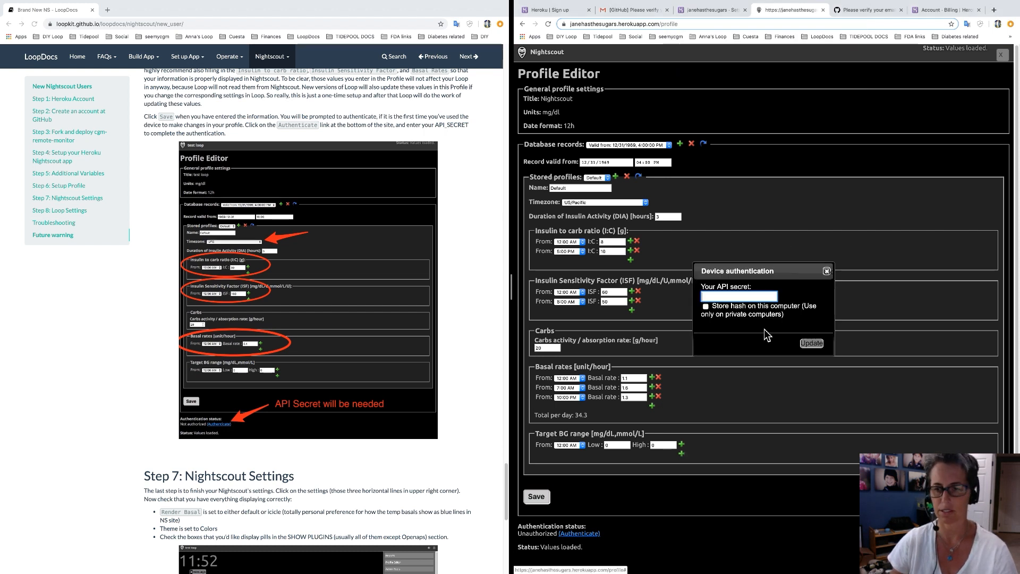
pyautogui.click(706, 306)
pyautogui.click(715, 299)
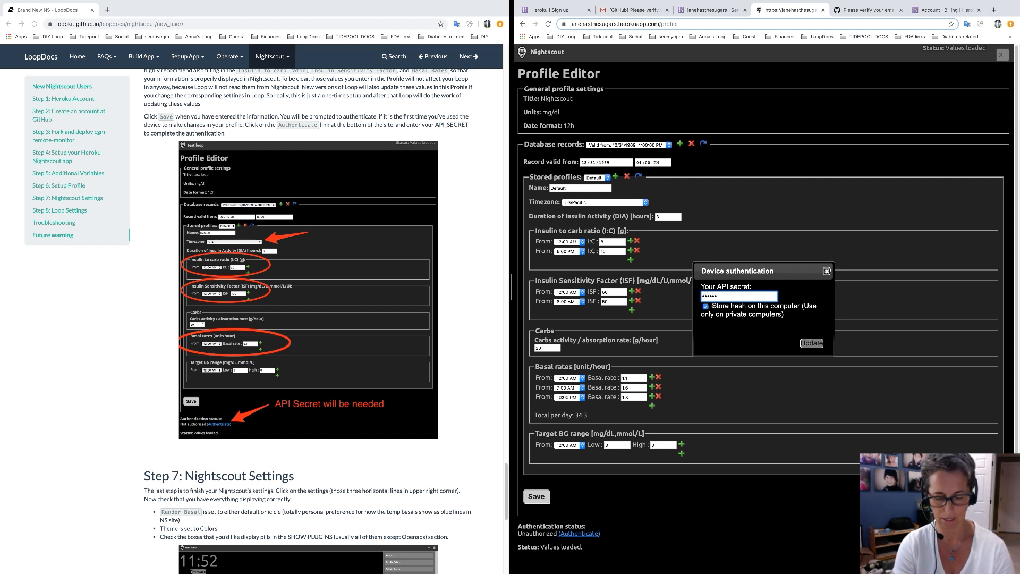
pyautogui.write('•••••••••••••••••')
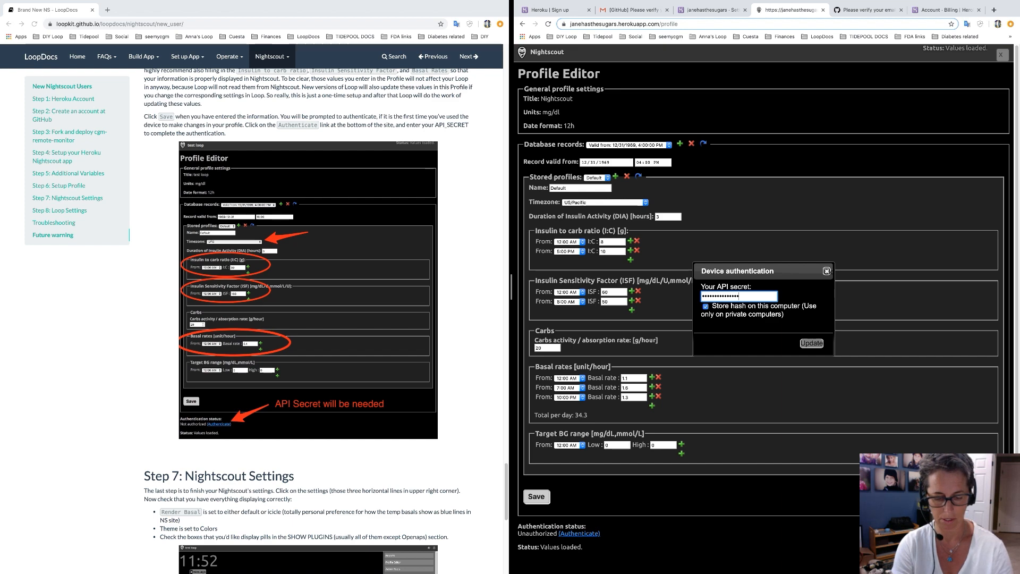
pyautogui.click(810, 344)
pyautogui.click(538, 499)
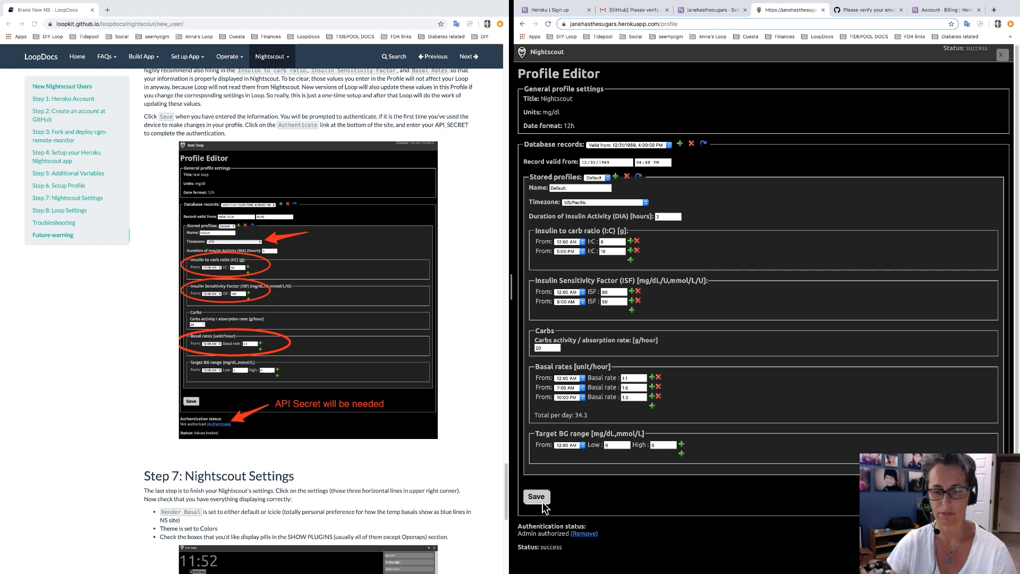
# Close the Profile Editor and scroll down the Nightscout main display.
pyautogui.click(1003, 55)
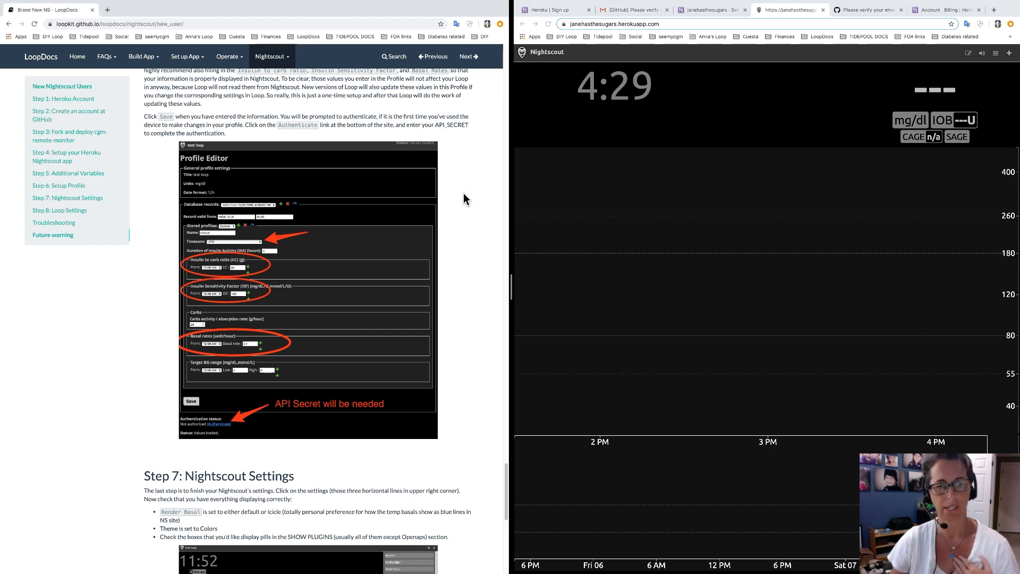
pyautogui.scroll(-5, 464, 195)
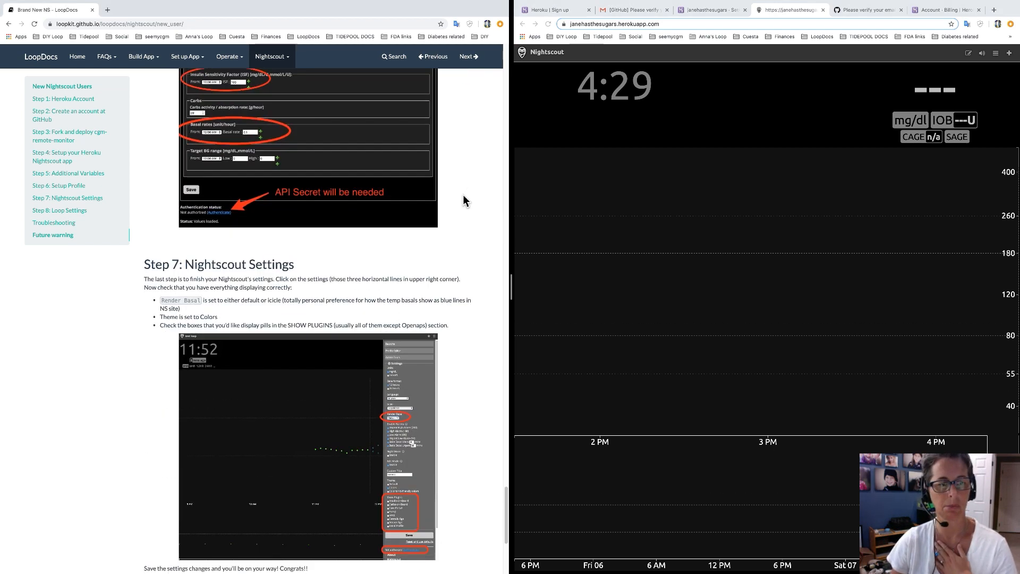
pyautogui.scroll(-2, 463, 201)
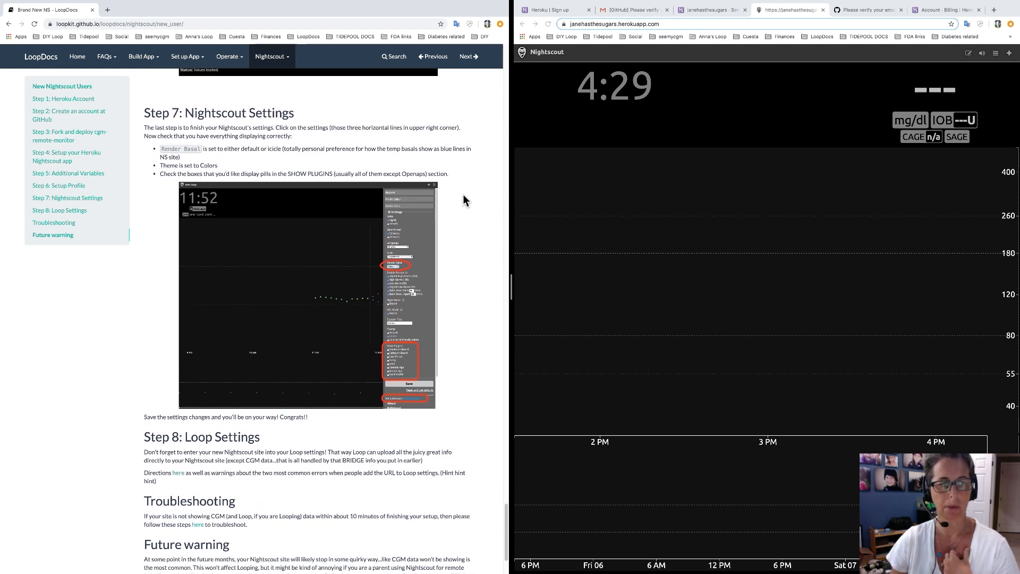
pyautogui.scroll(-1, 463, 201)
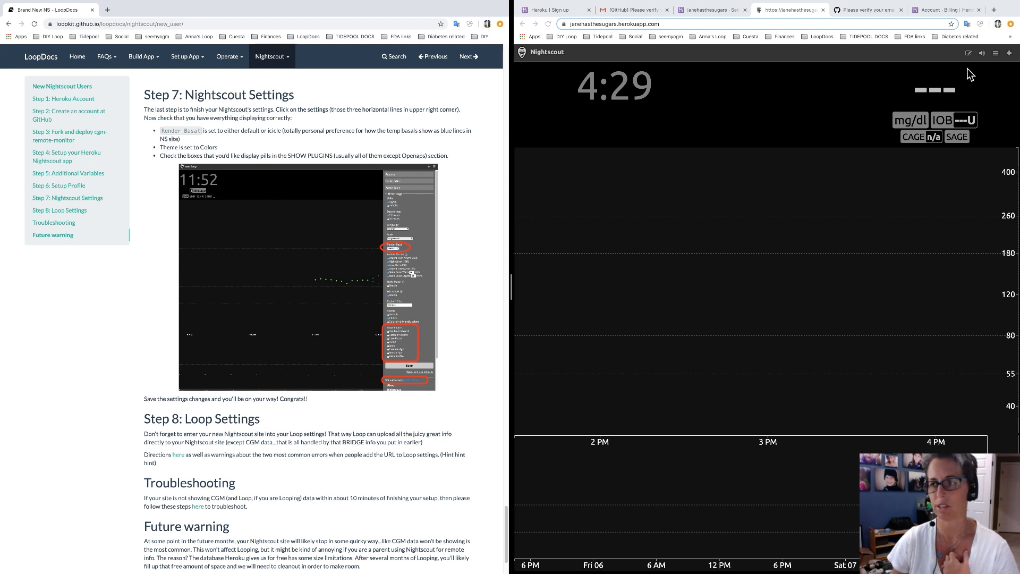
# Open and close the settings drawer, then bring up the Log a Treatment form.
pyautogui.click(1000, 58)
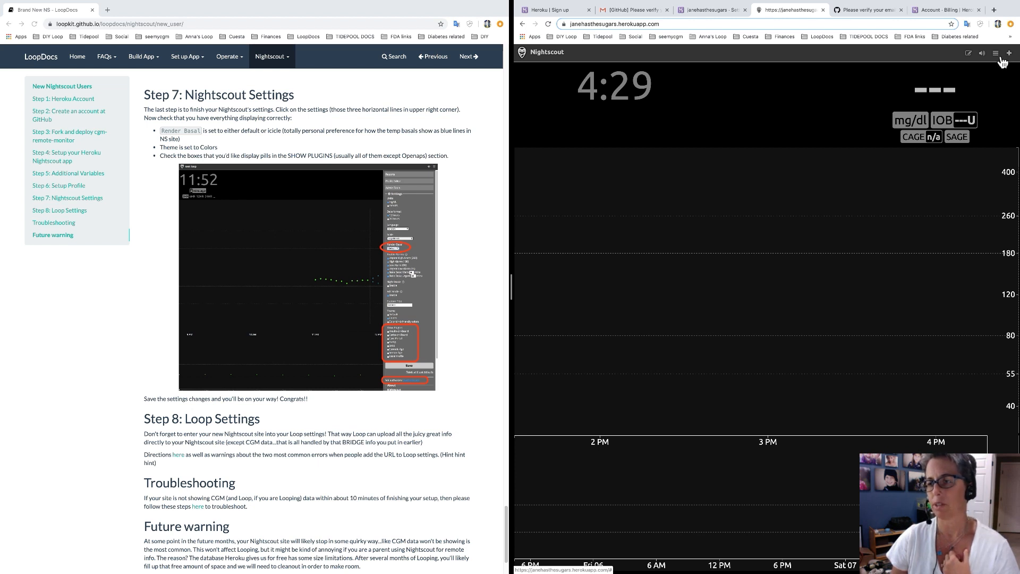
pyautogui.click(1000, 58)
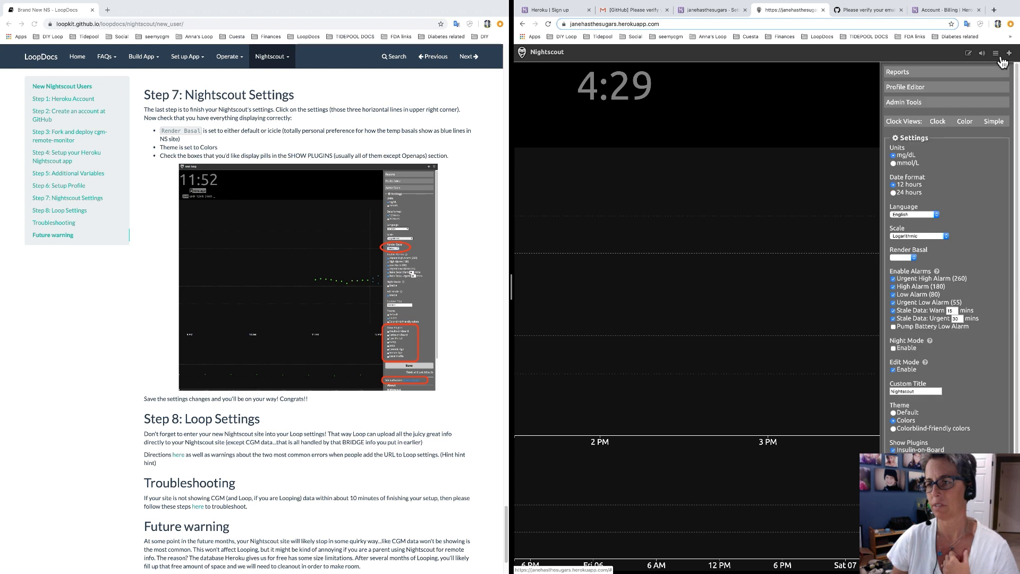
pyautogui.click(1001, 59)
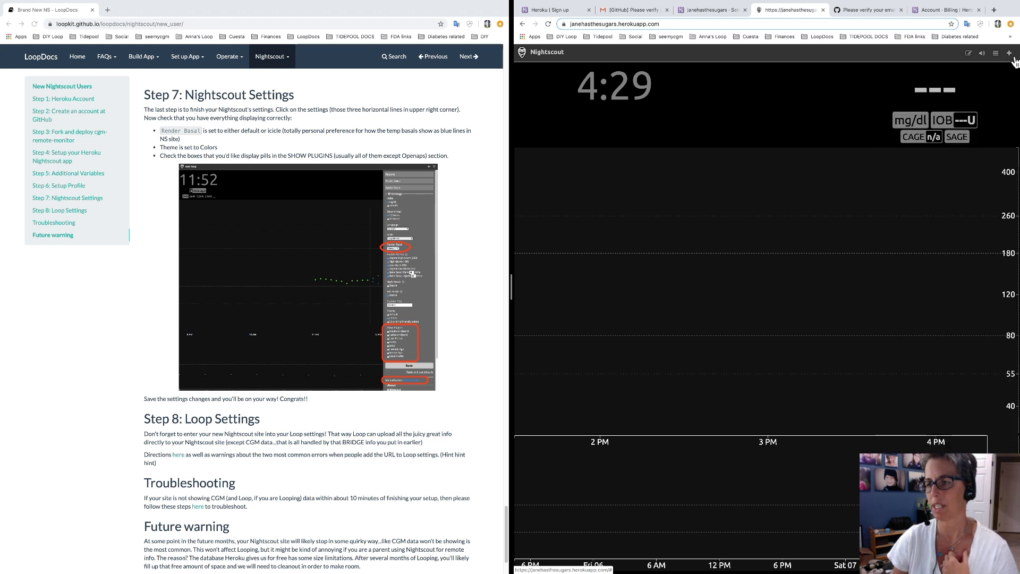
pyautogui.click(1010, 55)
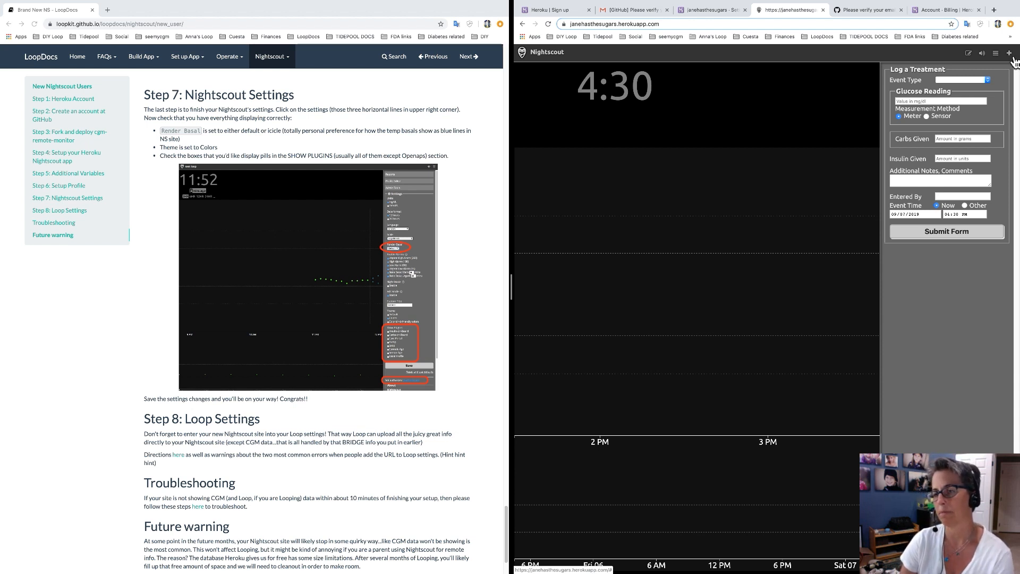
# Browse the treatment Event Type list without choosing, then open and close the settings drawer.
pyautogui.click(985, 81)
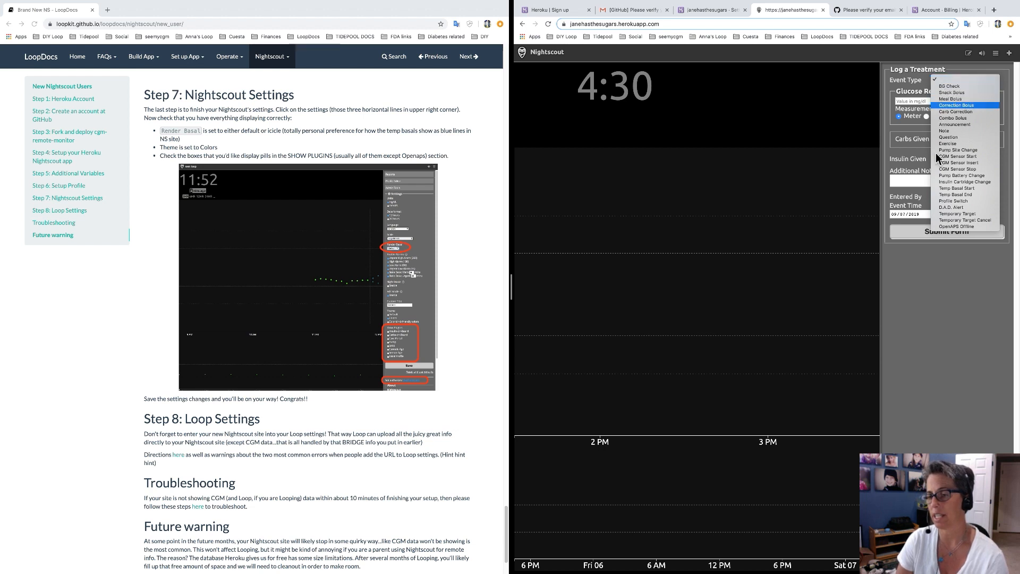
pyautogui.click(1004, 73)
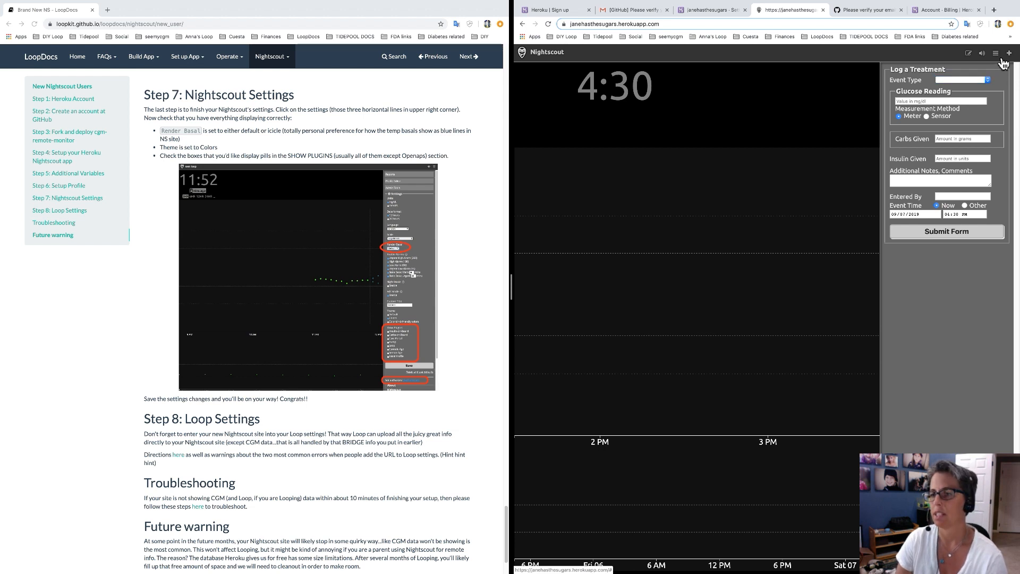
pyautogui.click(1002, 60)
pyautogui.click(1002, 60)
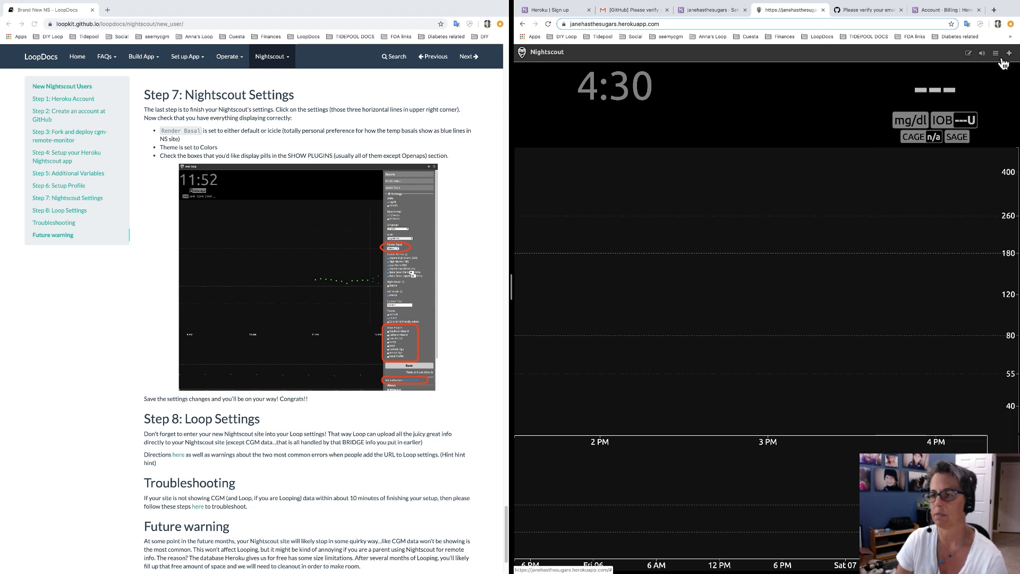
# Set Render Basal to Default, enable the Pump Battery Change plugin, and save the display settings.
pyautogui.click(1002, 61)
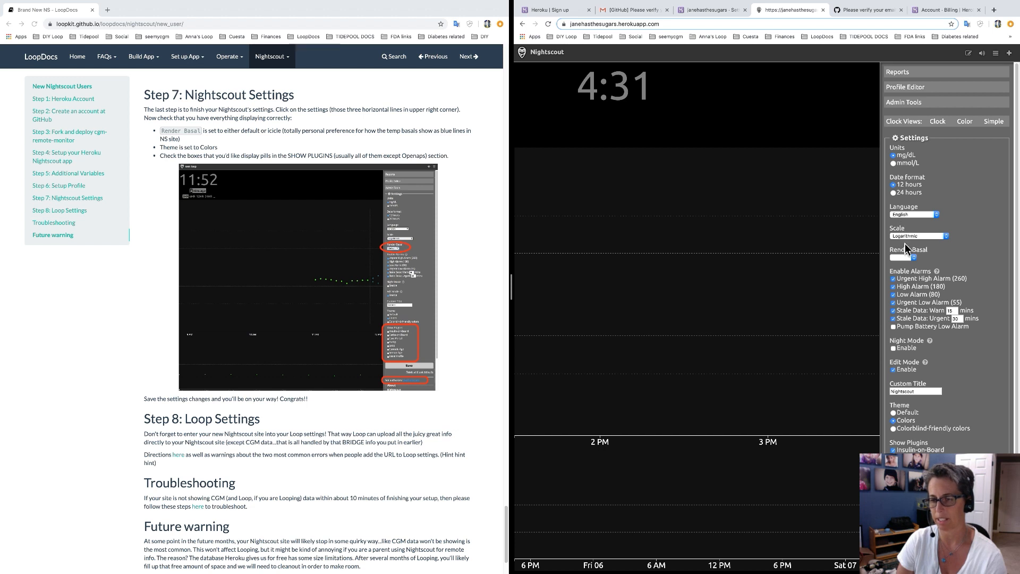
pyautogui.click(914, 258)
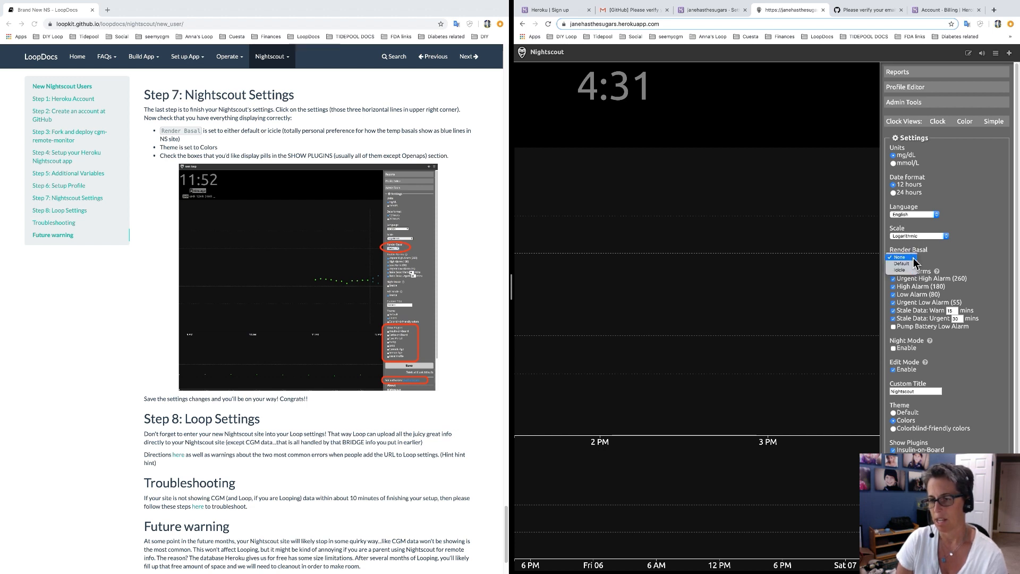
pyautogui.click(913, 264)
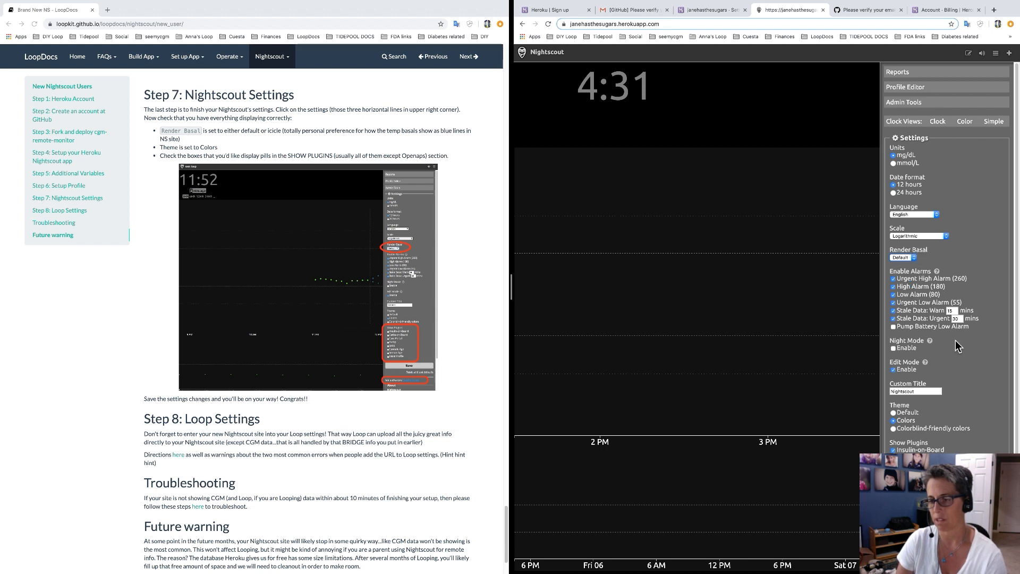
pyautogui.scroll(-3, 959, 350)
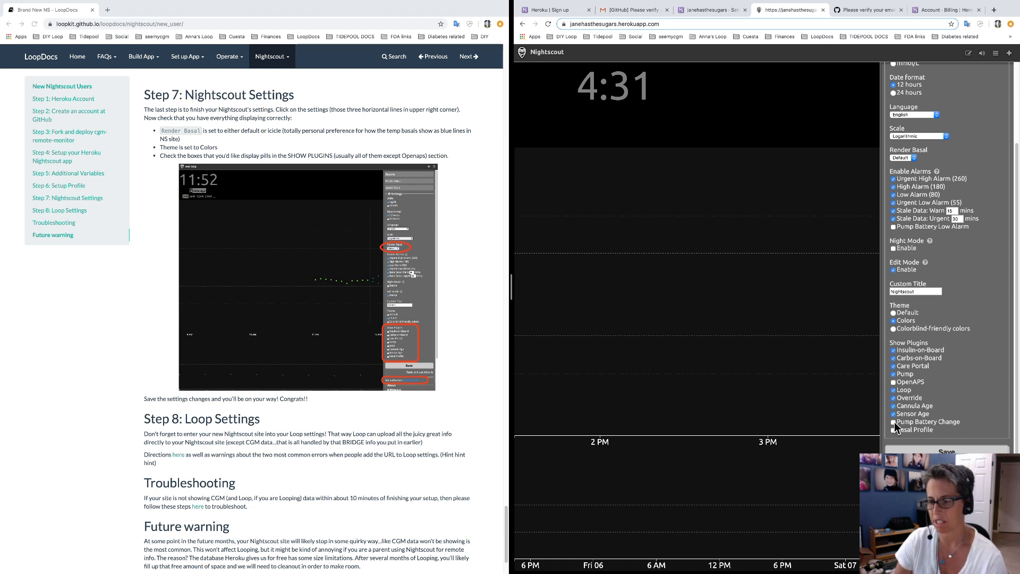
pyautogui.click(895, 424)
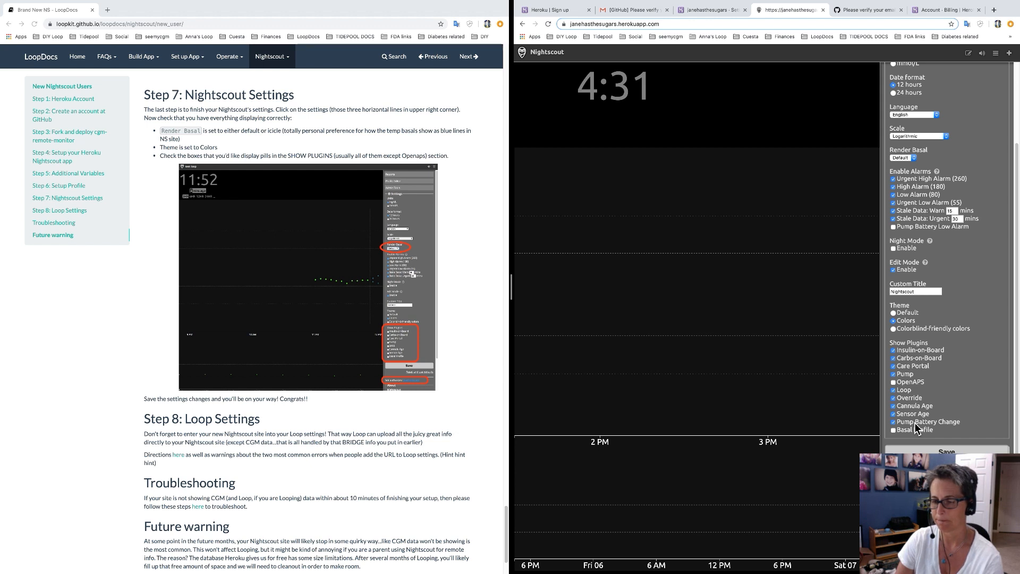
pyautogui.click(952, 452)
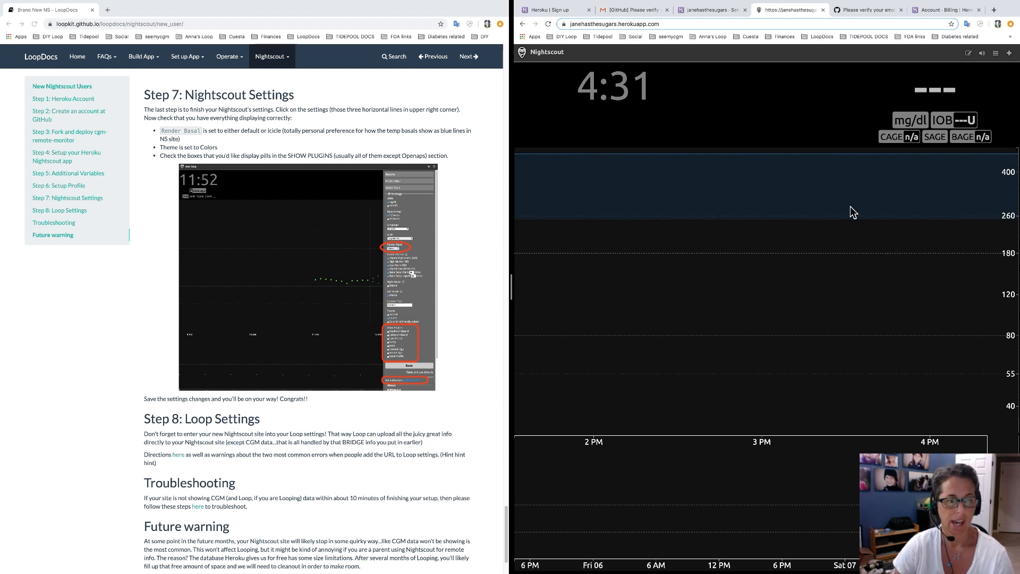
# Scroll the LoopDocs guide down to Step 8: Loop Settings alongside the Heroku config vars.
pyautogui.scroll(-3, 439, 435)
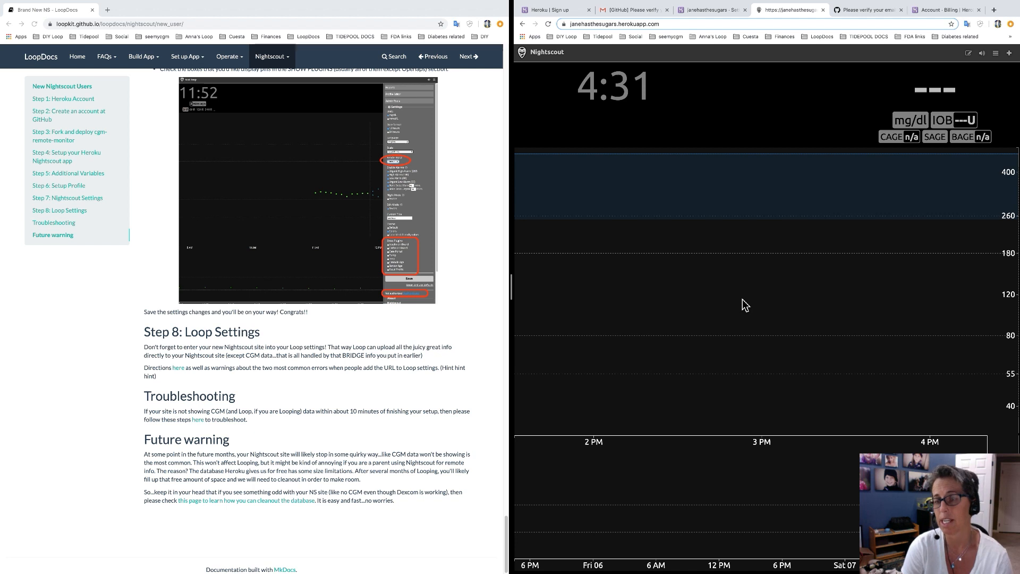
pyautogui.click(714, 11)
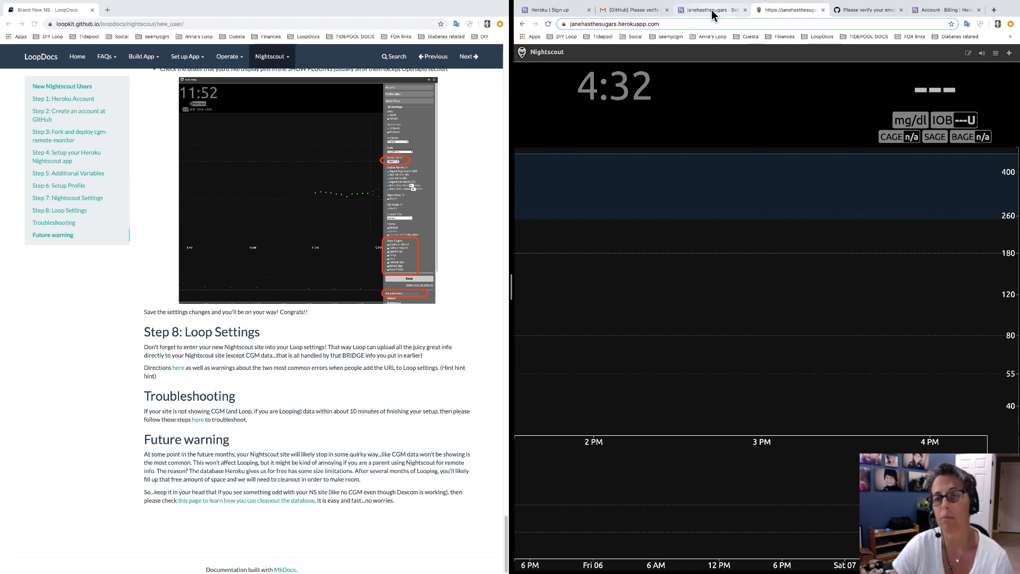
pyautogui.scroll(-4, 848, 345)
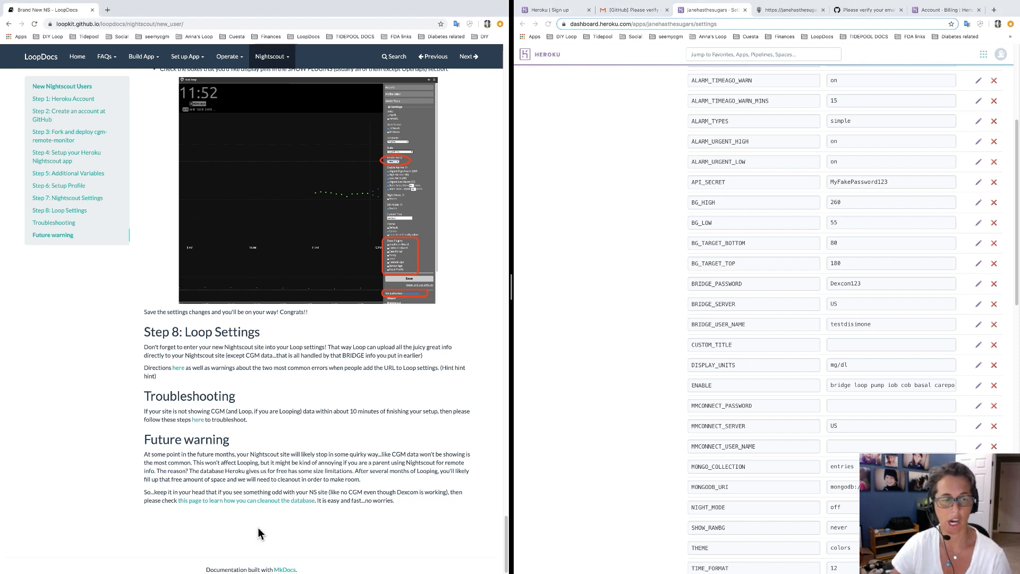
# Open the guide's troubleshooting page, scroll through it, and go back to the new-user guide.
pyautogui.click(205, 421)
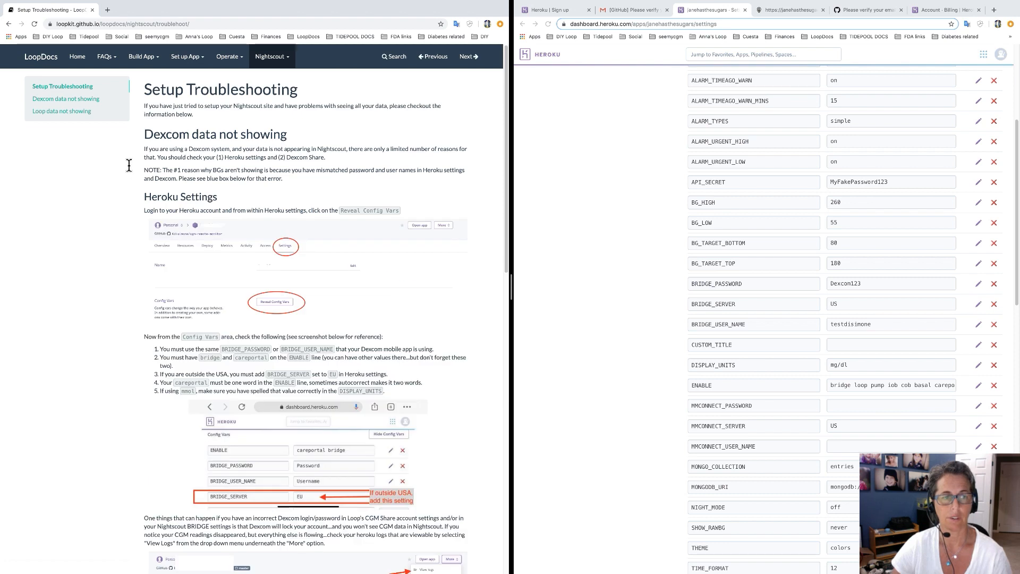
pyautogui.scroll(-10, 292, 361)
pyautogui.scroll(-2, 291, 361)
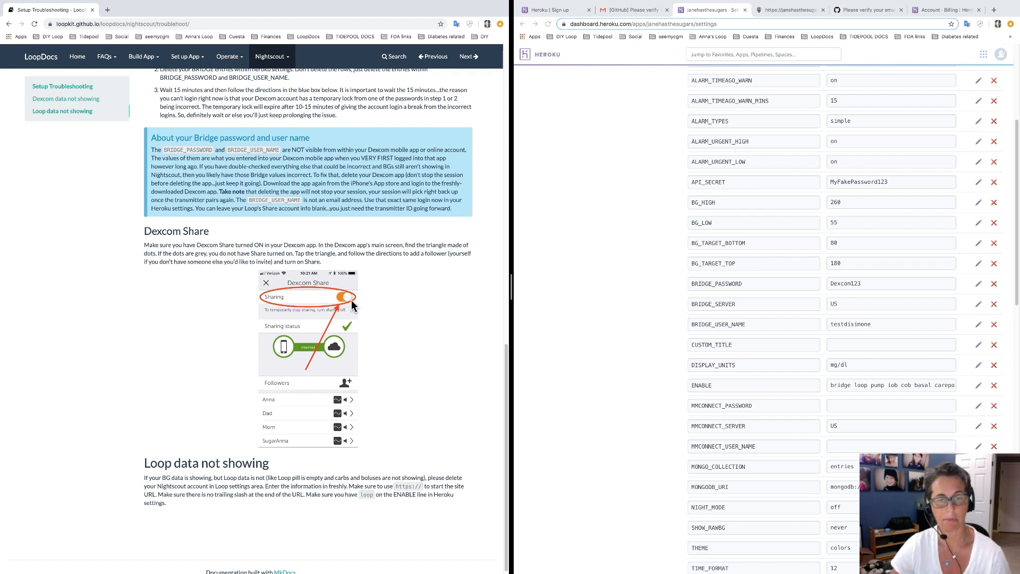
pyautogui.click(9, 24)
# Switch between the Heroku config vars and the Nightscout site, ending on the site.
pyautogui.click(787, 11)
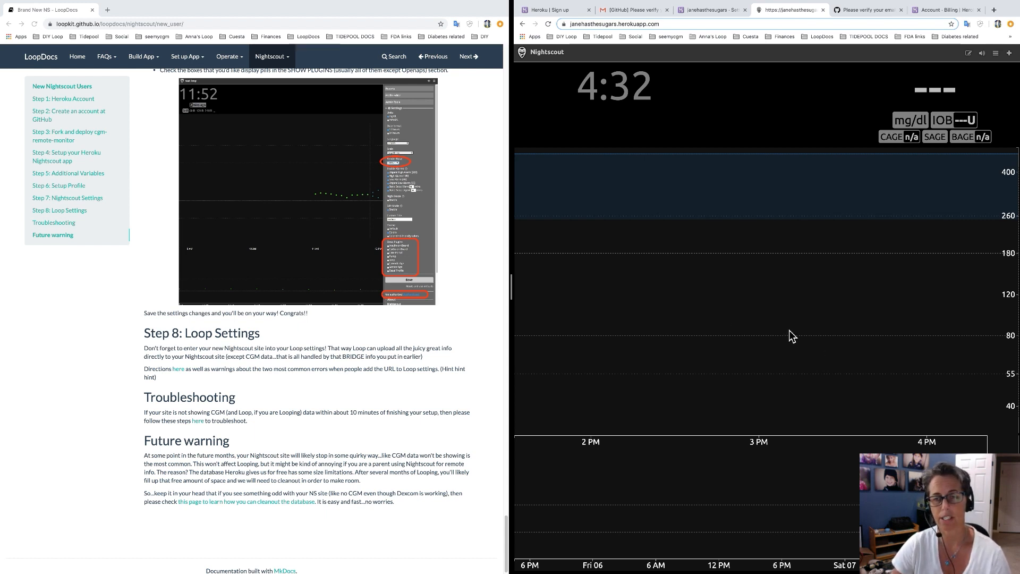
pyautogui.click(704, 10)
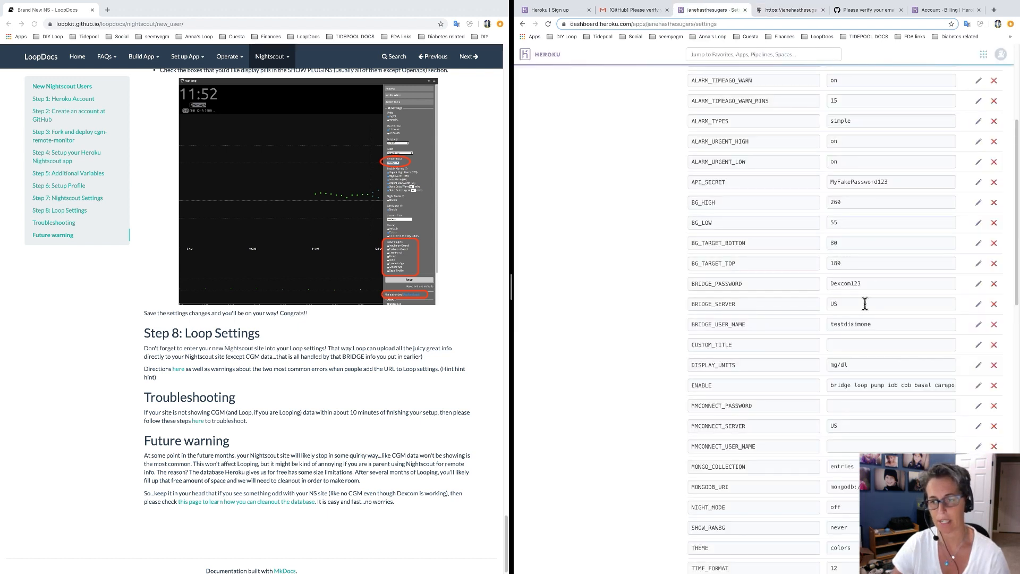
pyautogui.click(779, 10)
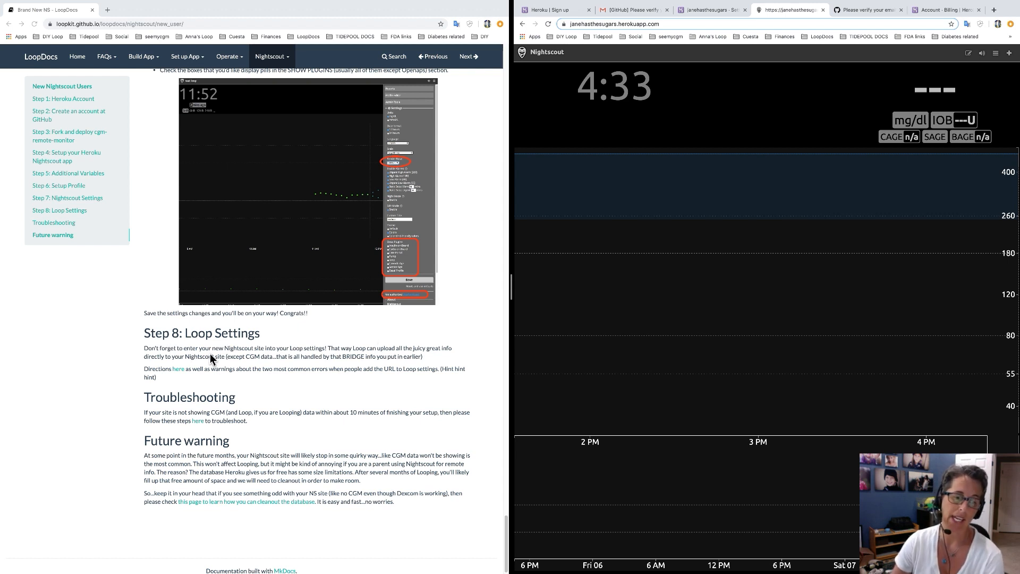
pyautogui.scroll(-1, 209, 353)
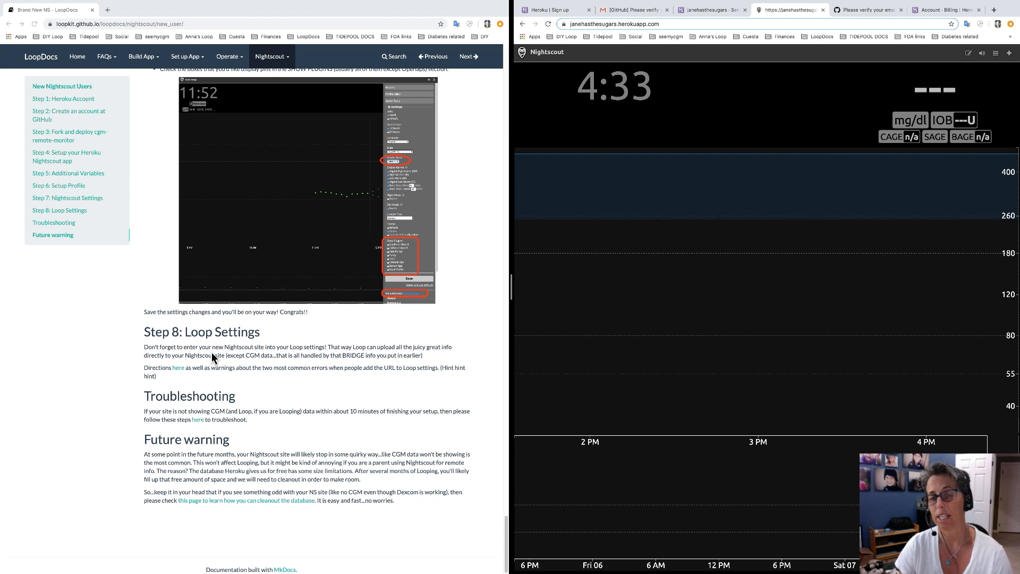
# Add and then remove a trailing '/' on the Nightscout address, then return to Heroku settings.
pyautogui.click(593, 25)
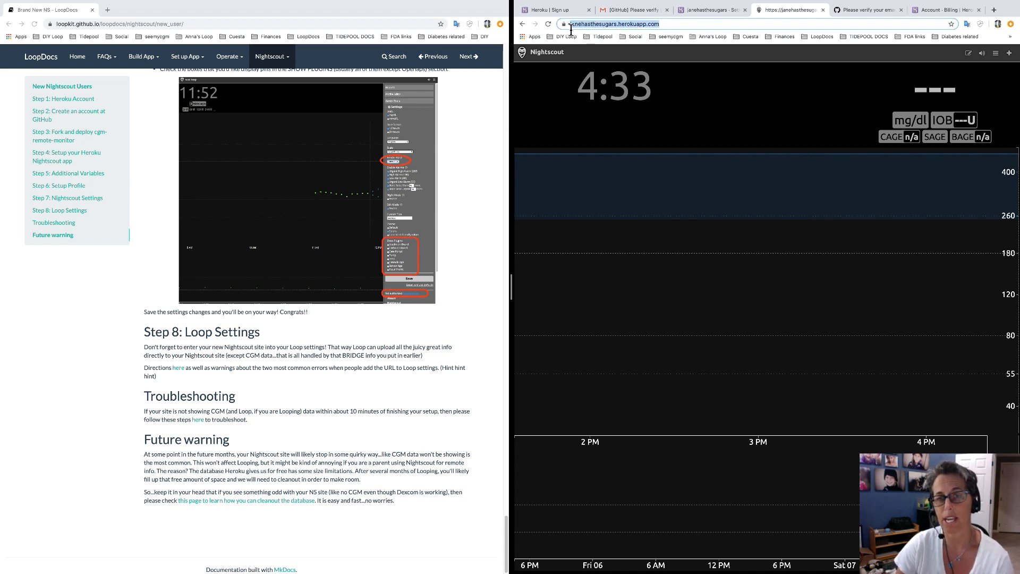
pyautogui.click(579, 29)
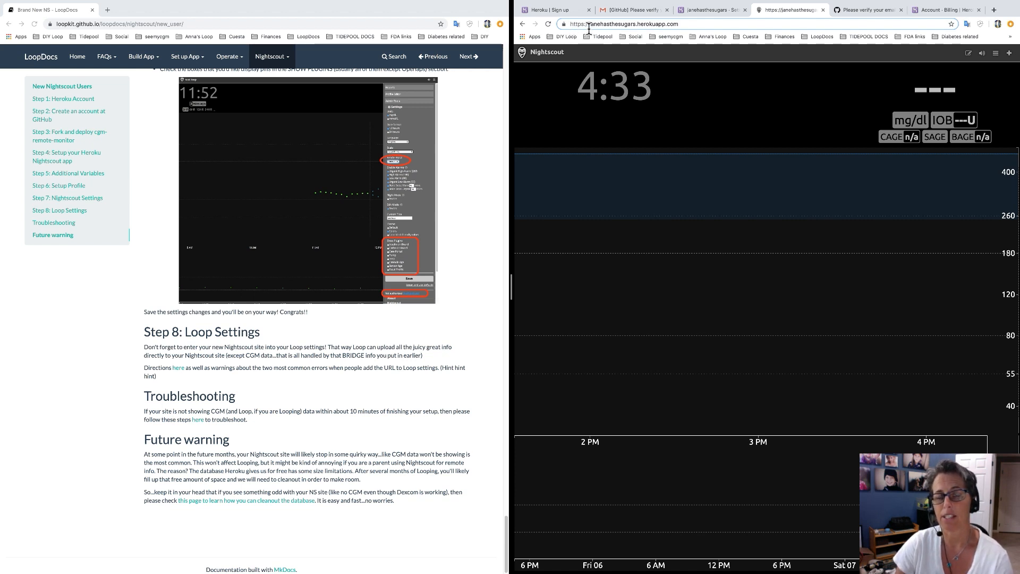
pyautogui.moveTo(680, 25); pyautogui.dragTo(569, 27)
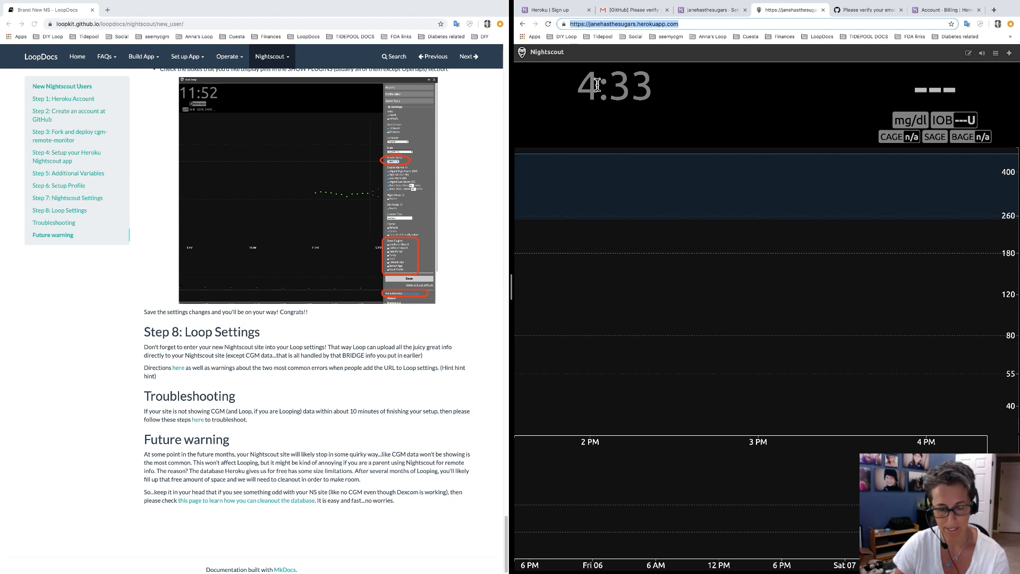
pyautogui.click(682, 25)
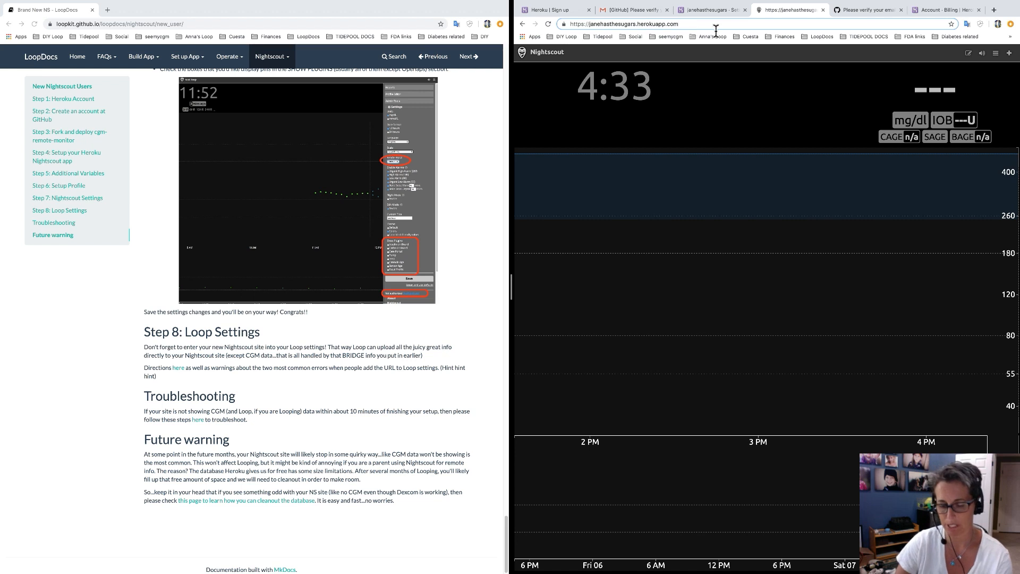
pyautogui.write('/')
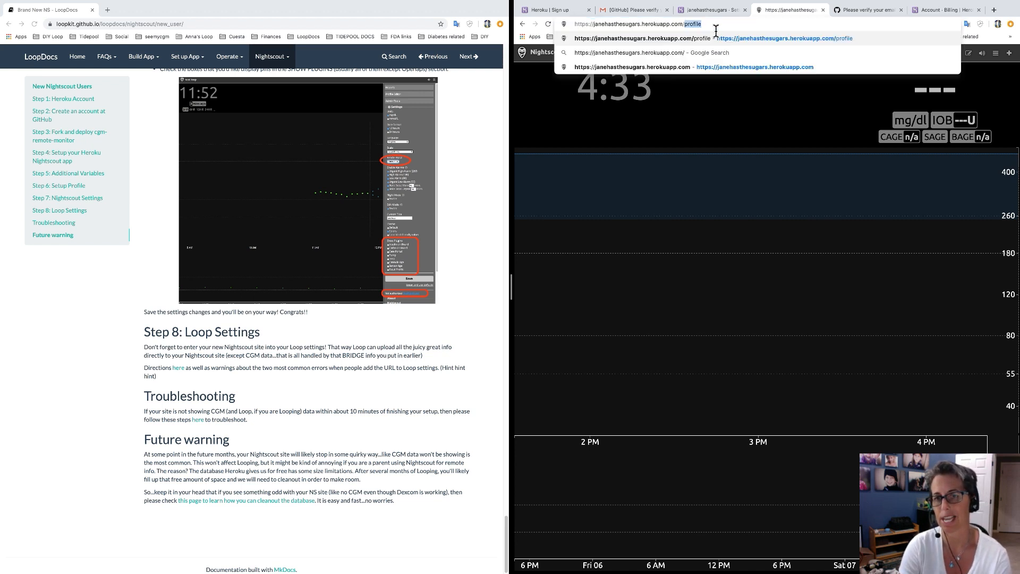
pyautogui.press('BackSpace')
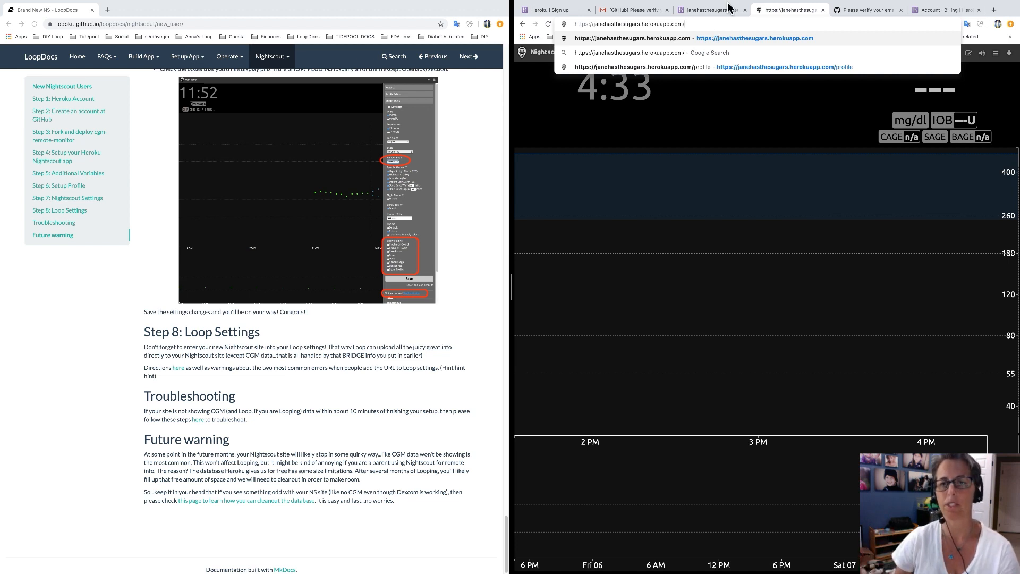
pyautogui.press('BackSpace')
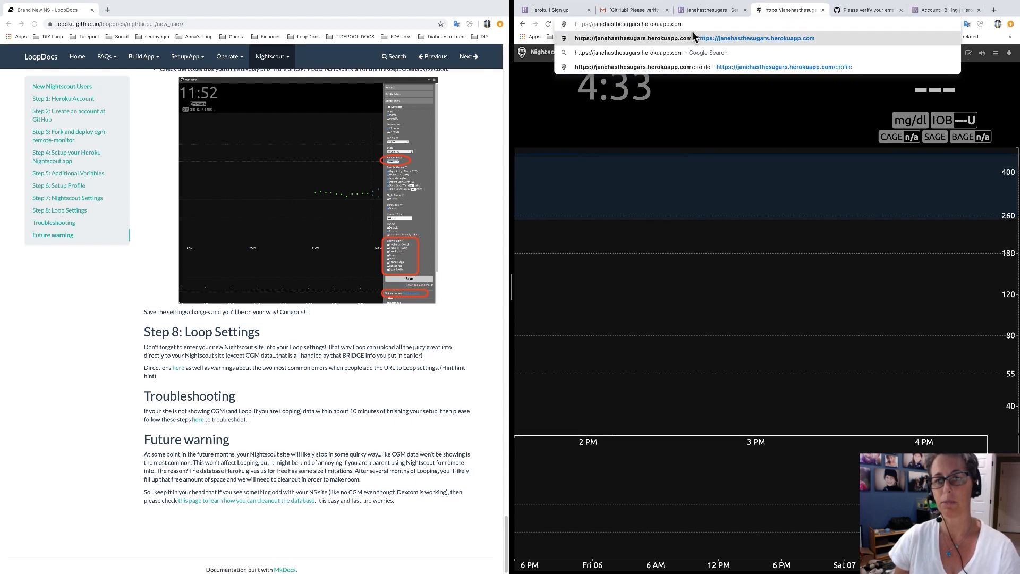
pyautogui.click(475, 366)
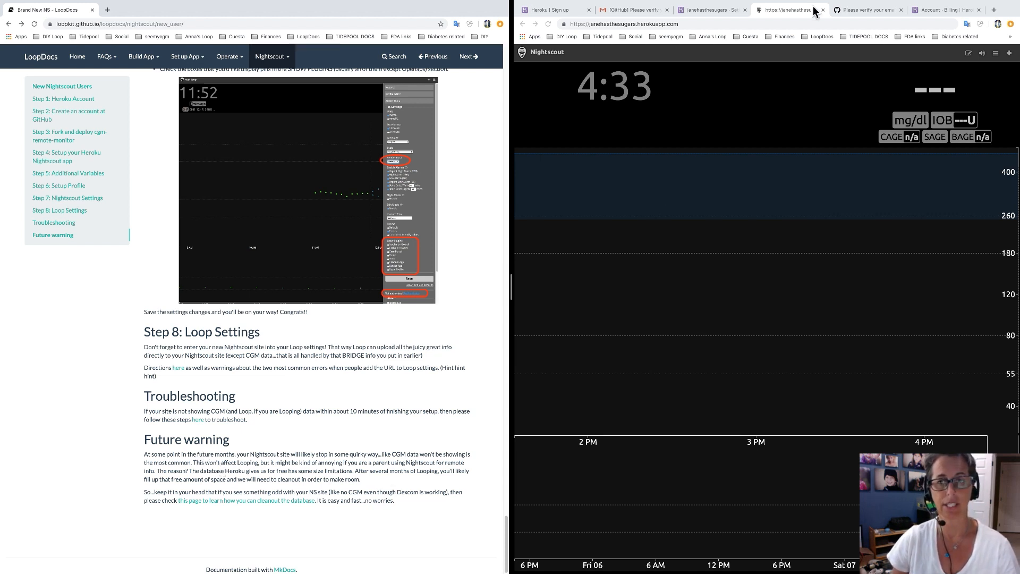
pyautogui.click(722, 16)
pyautogui.scroll(5, 638, 186)
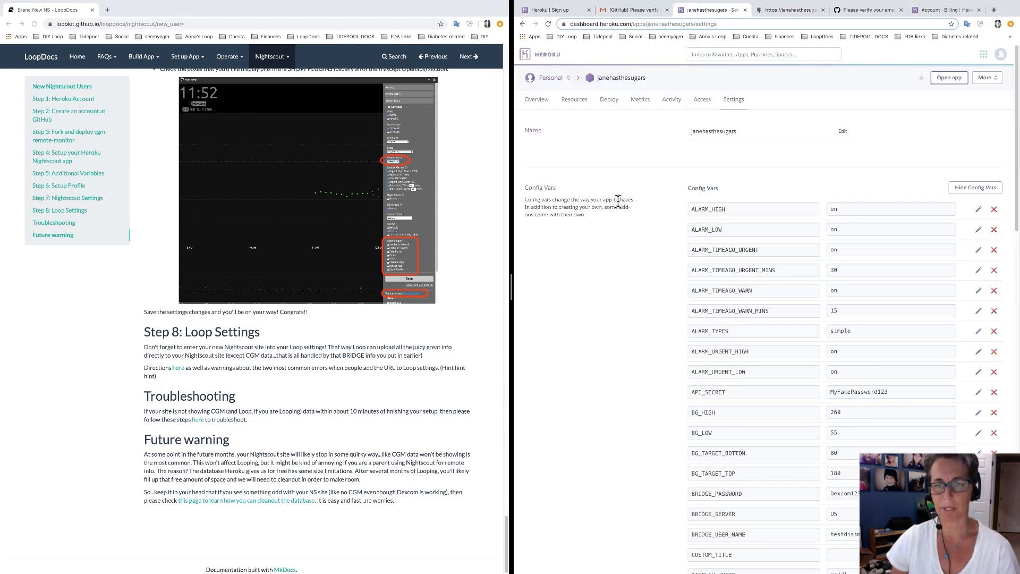
# Go to the app's Overview and open its mLab MongoDB add-on database.
pyautogui.click(537, 105)
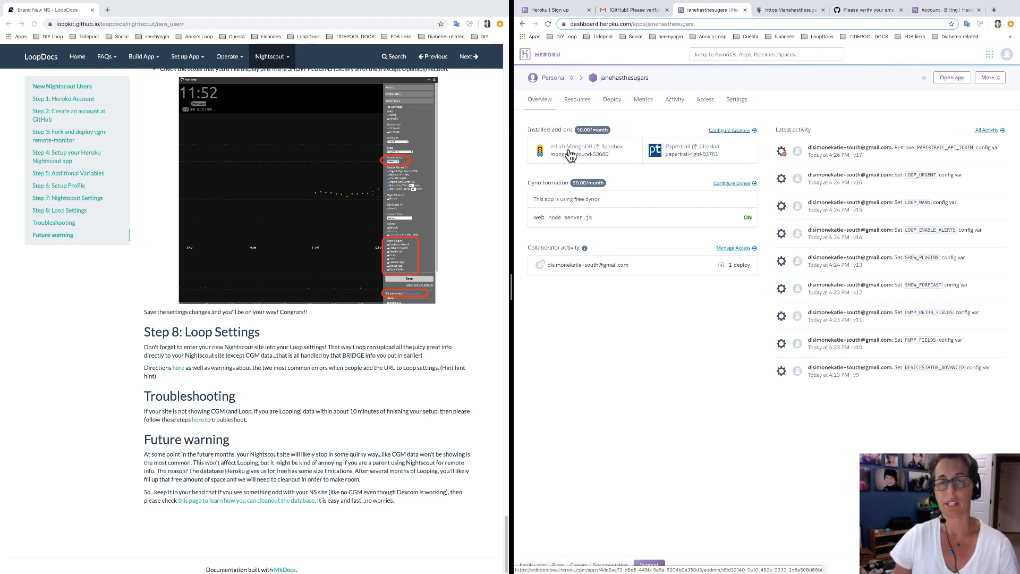
pyautogui.click(571, 149)
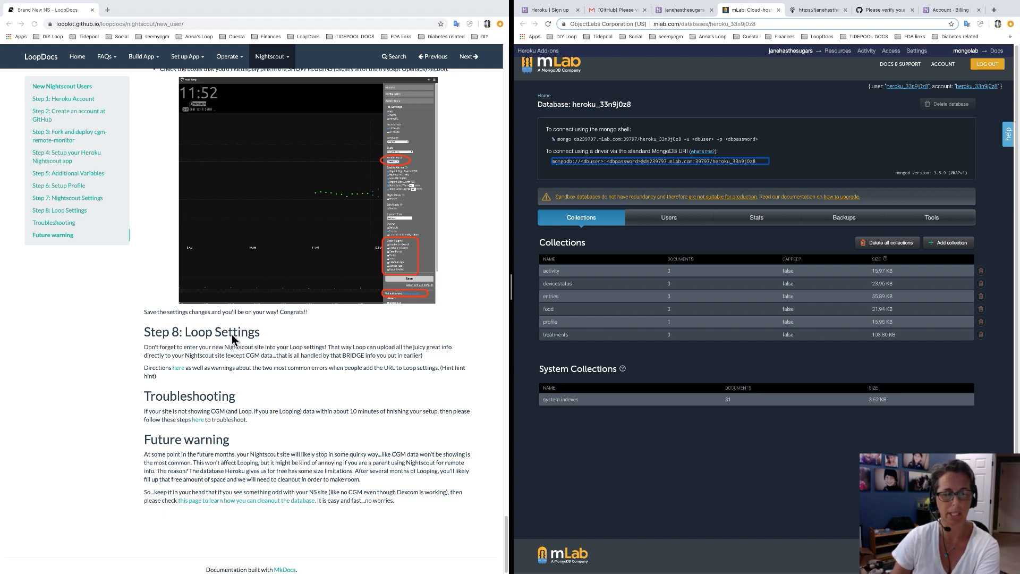
# Open the guide's mLab Cleanup page and return to the Heroku app overview.
pyautogui.click(238, 527)
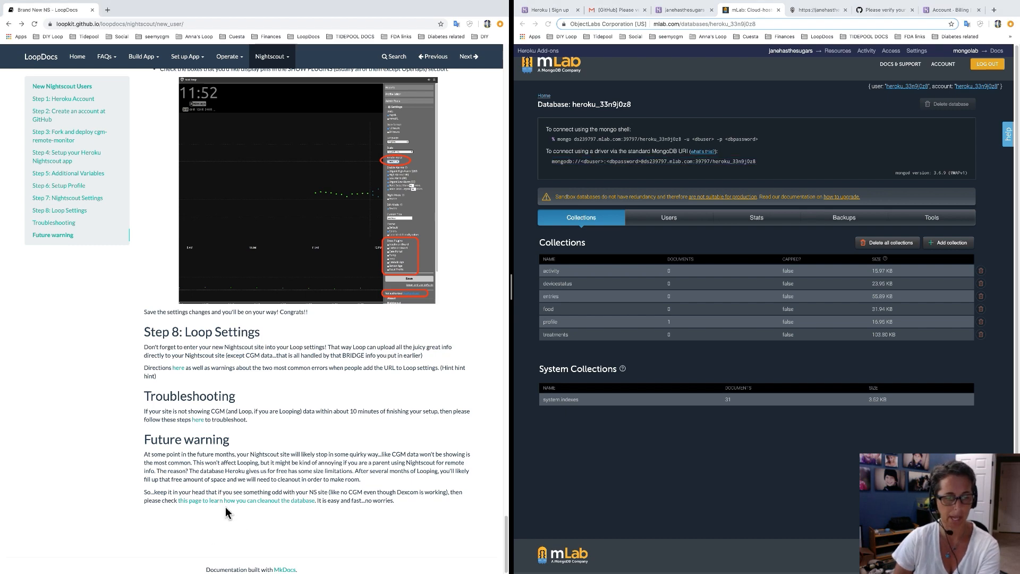
pyautogui.click(229, 511)
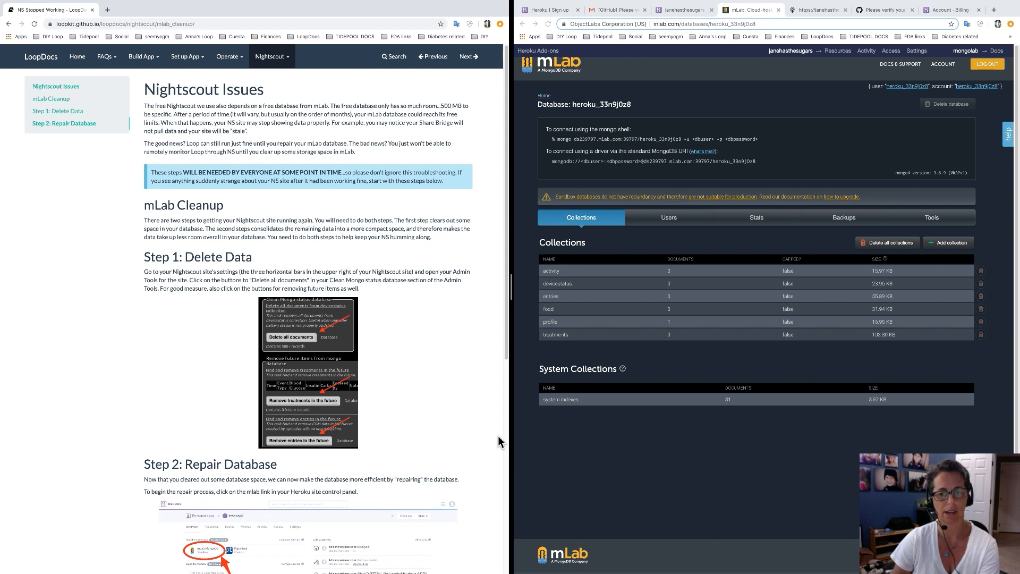
pyautogui.click(646, 469)
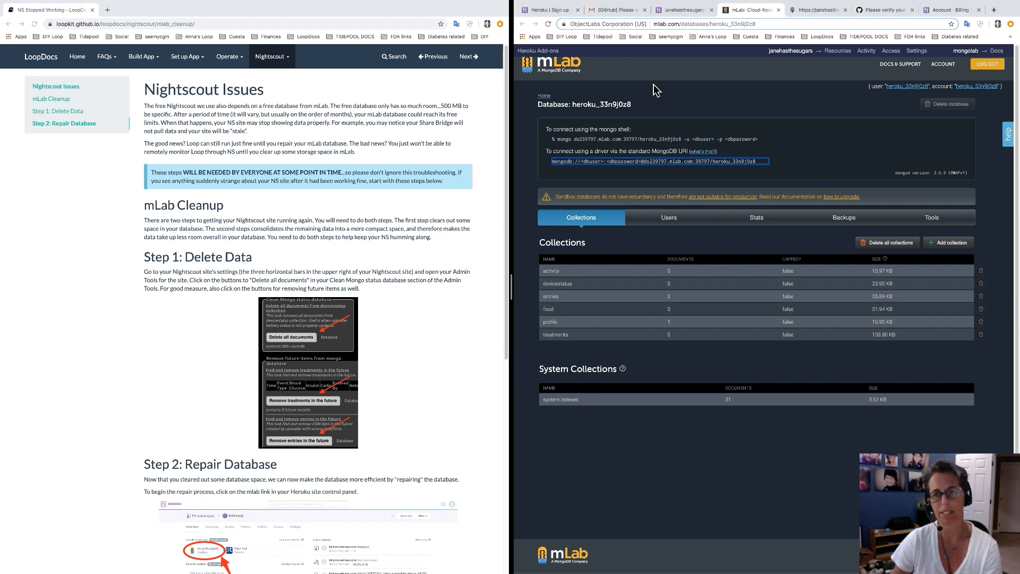
pyautogui.click(691, 10)
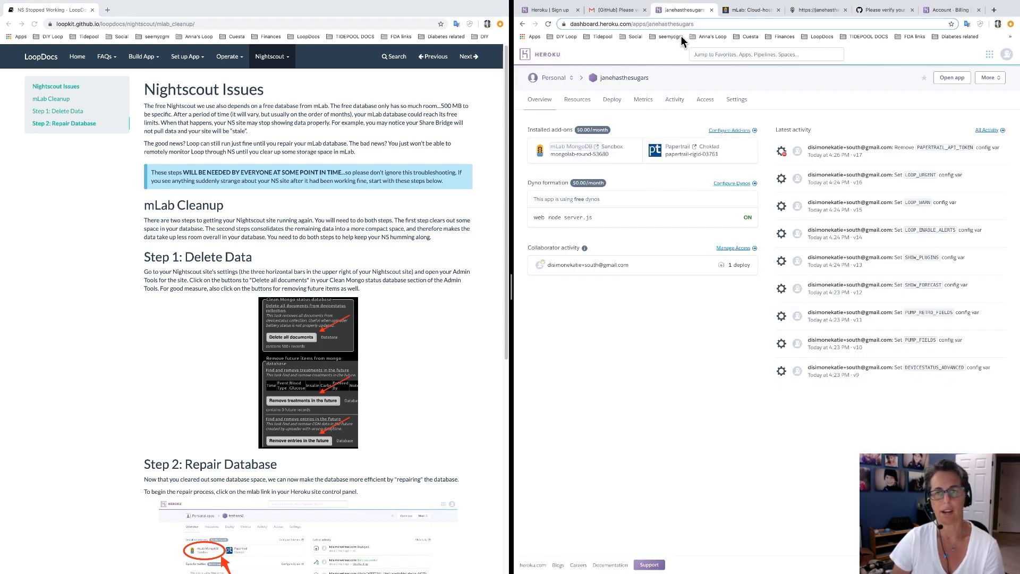
# Reopen the mLab MongoDB add-on, then close that extra database tab.
pyautogui.click(576, 153)
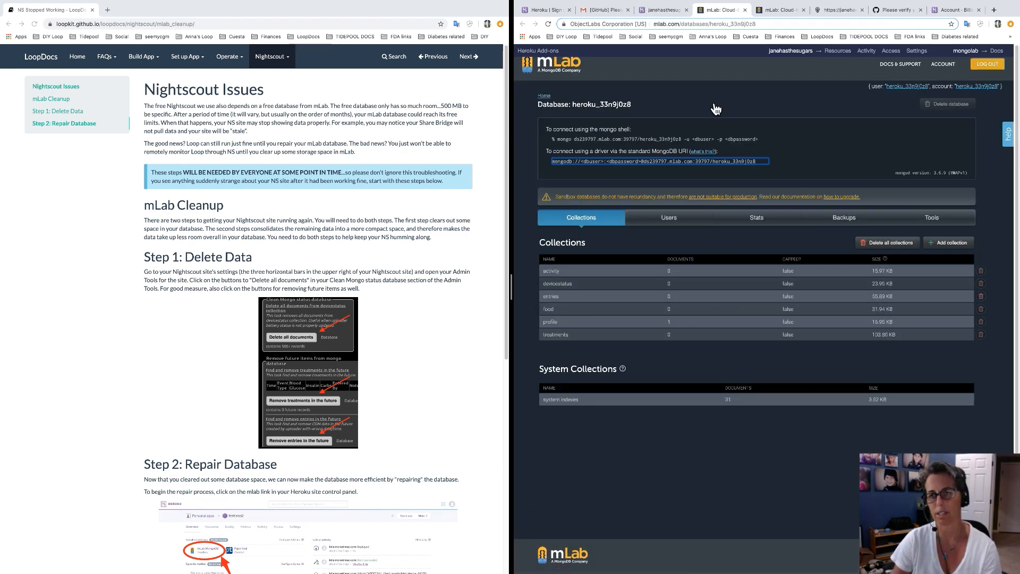
pyautogui.click(745, 10)
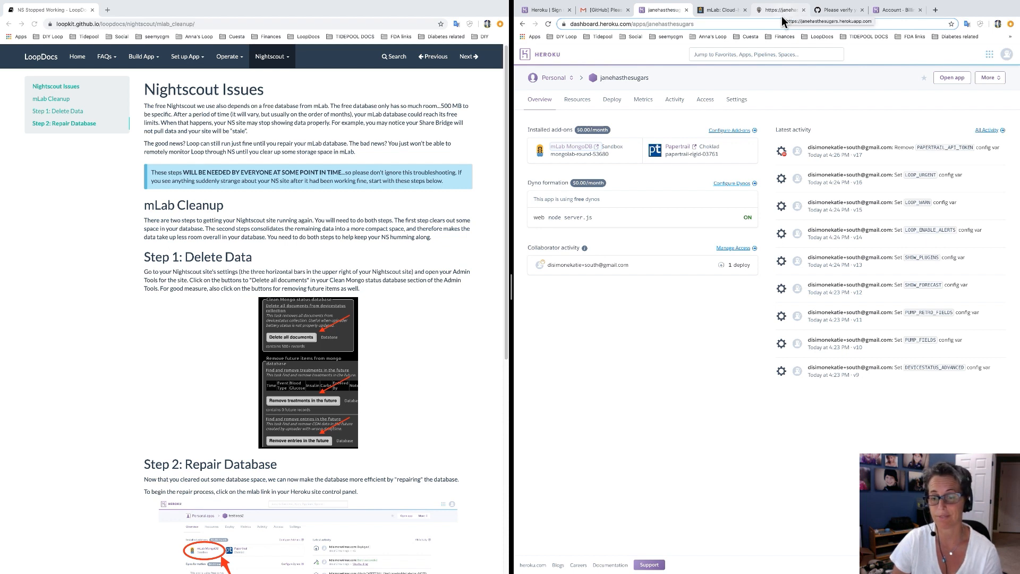
pyautogui.moveTo(617, 564)
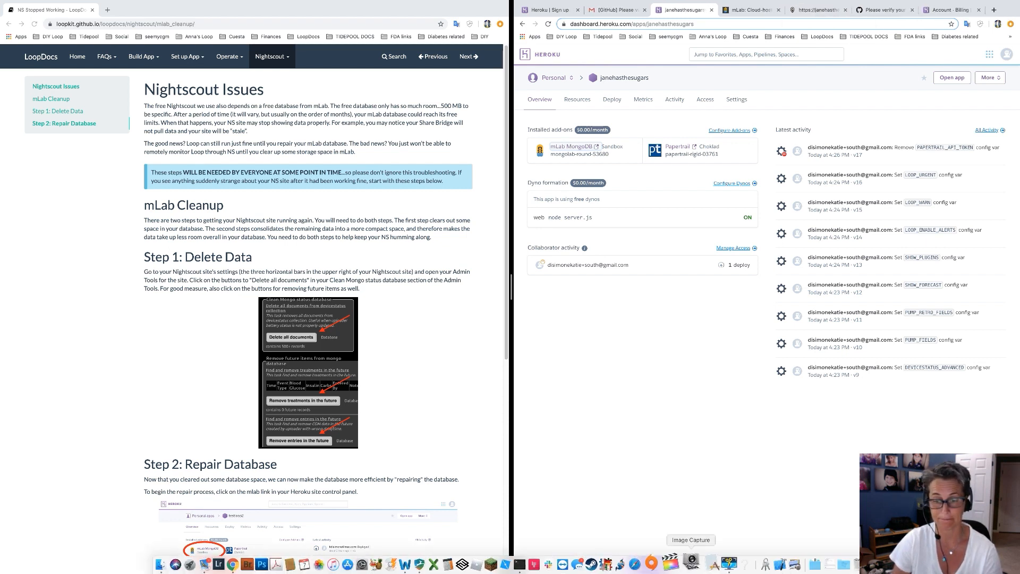
pyautogui.click(715, 564)
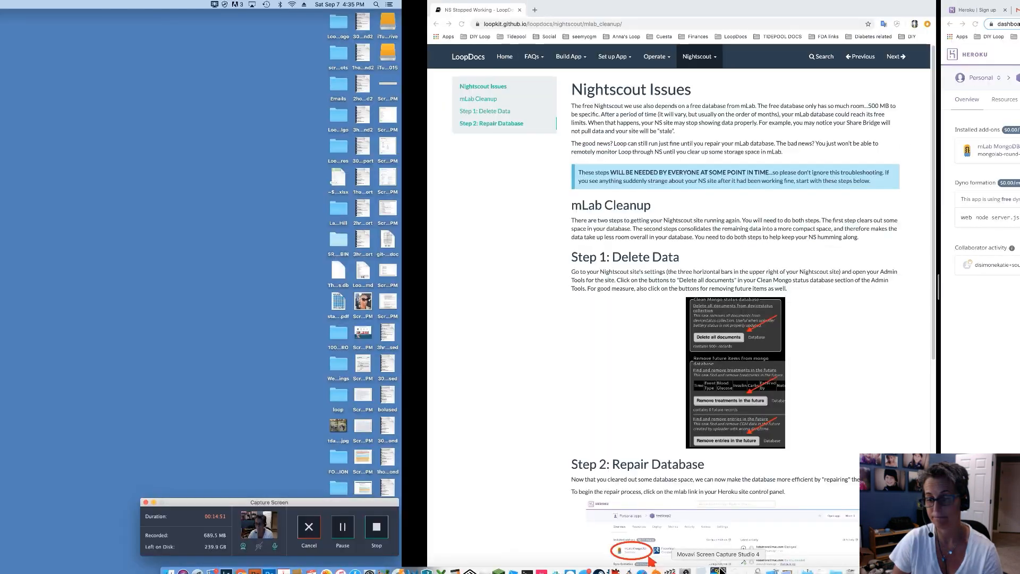